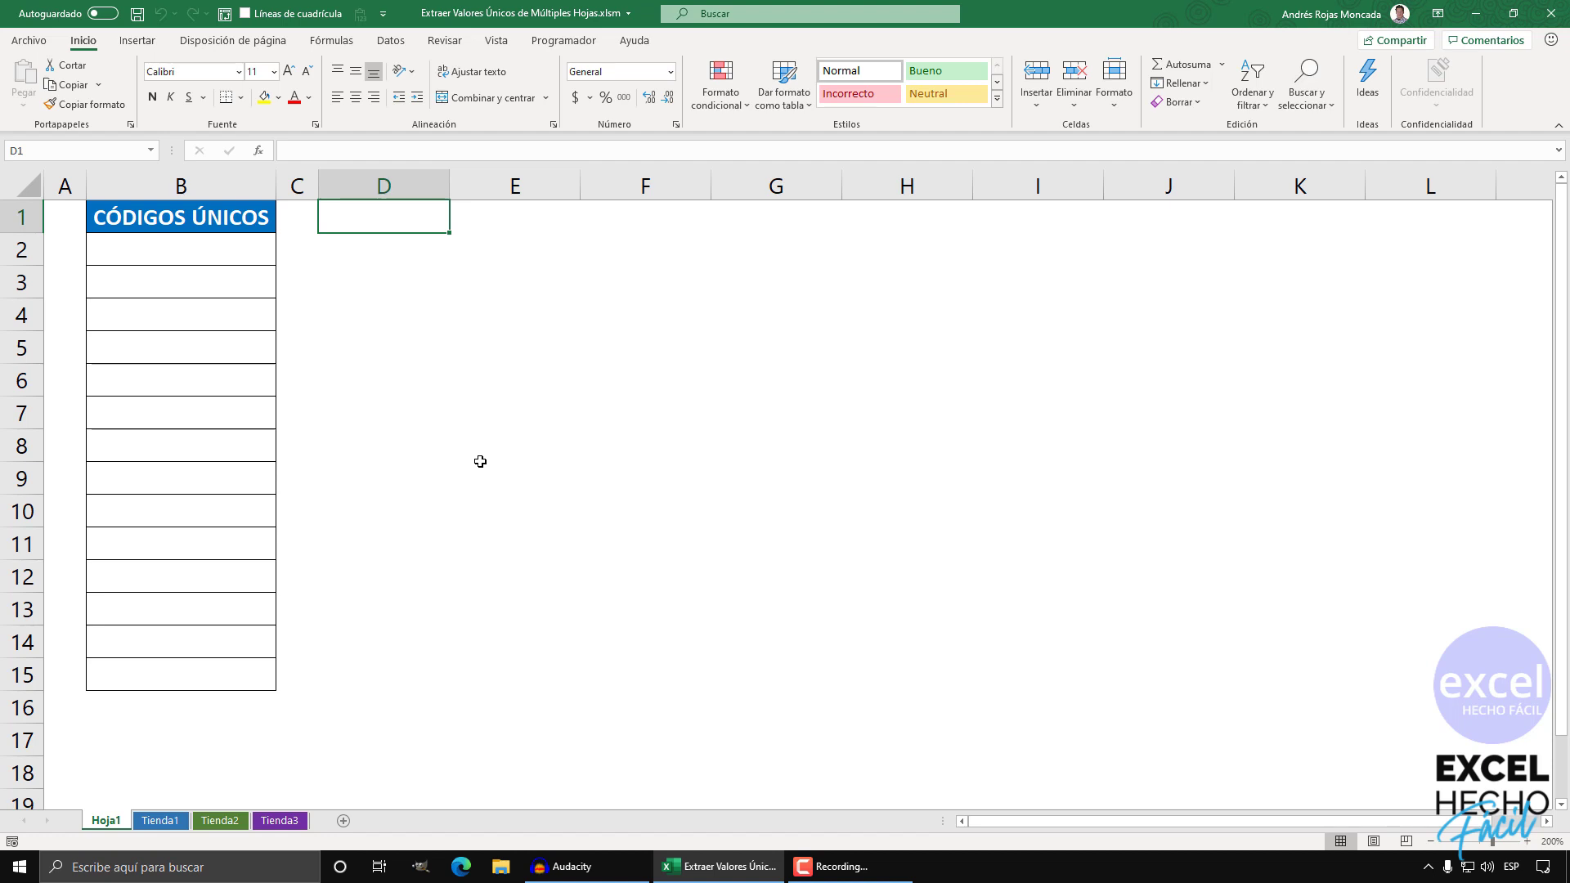
Look through the FECHA, CÓDIGO, UNIDADES and VALOR records on Tienda1, Tienda2 and Tienda3, finishing on Tienda1.
click(181, 823)
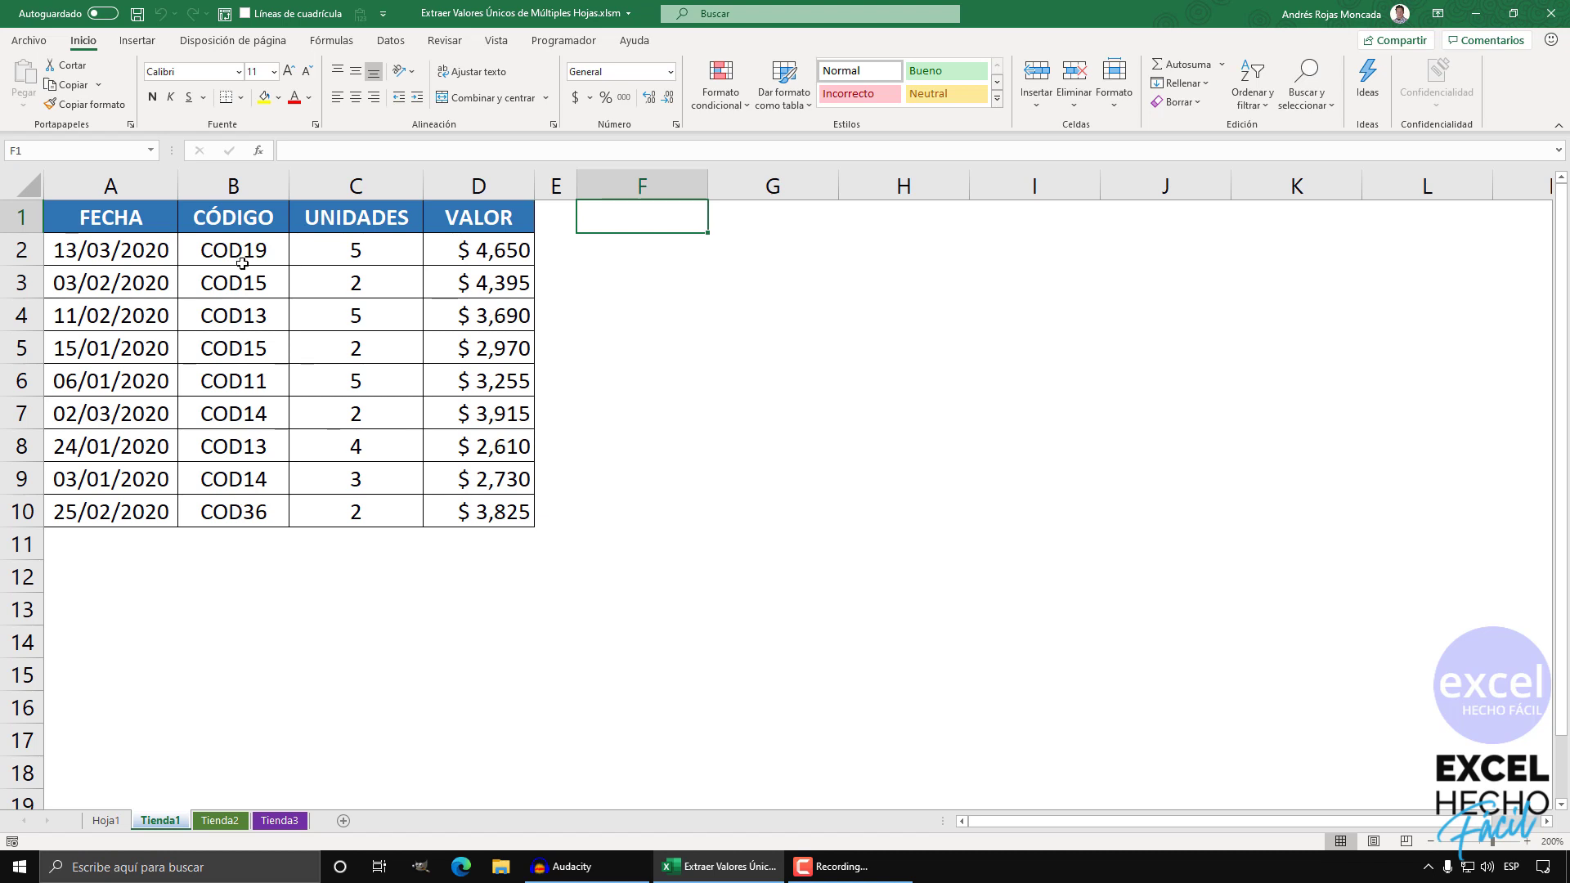
click(221, 821)
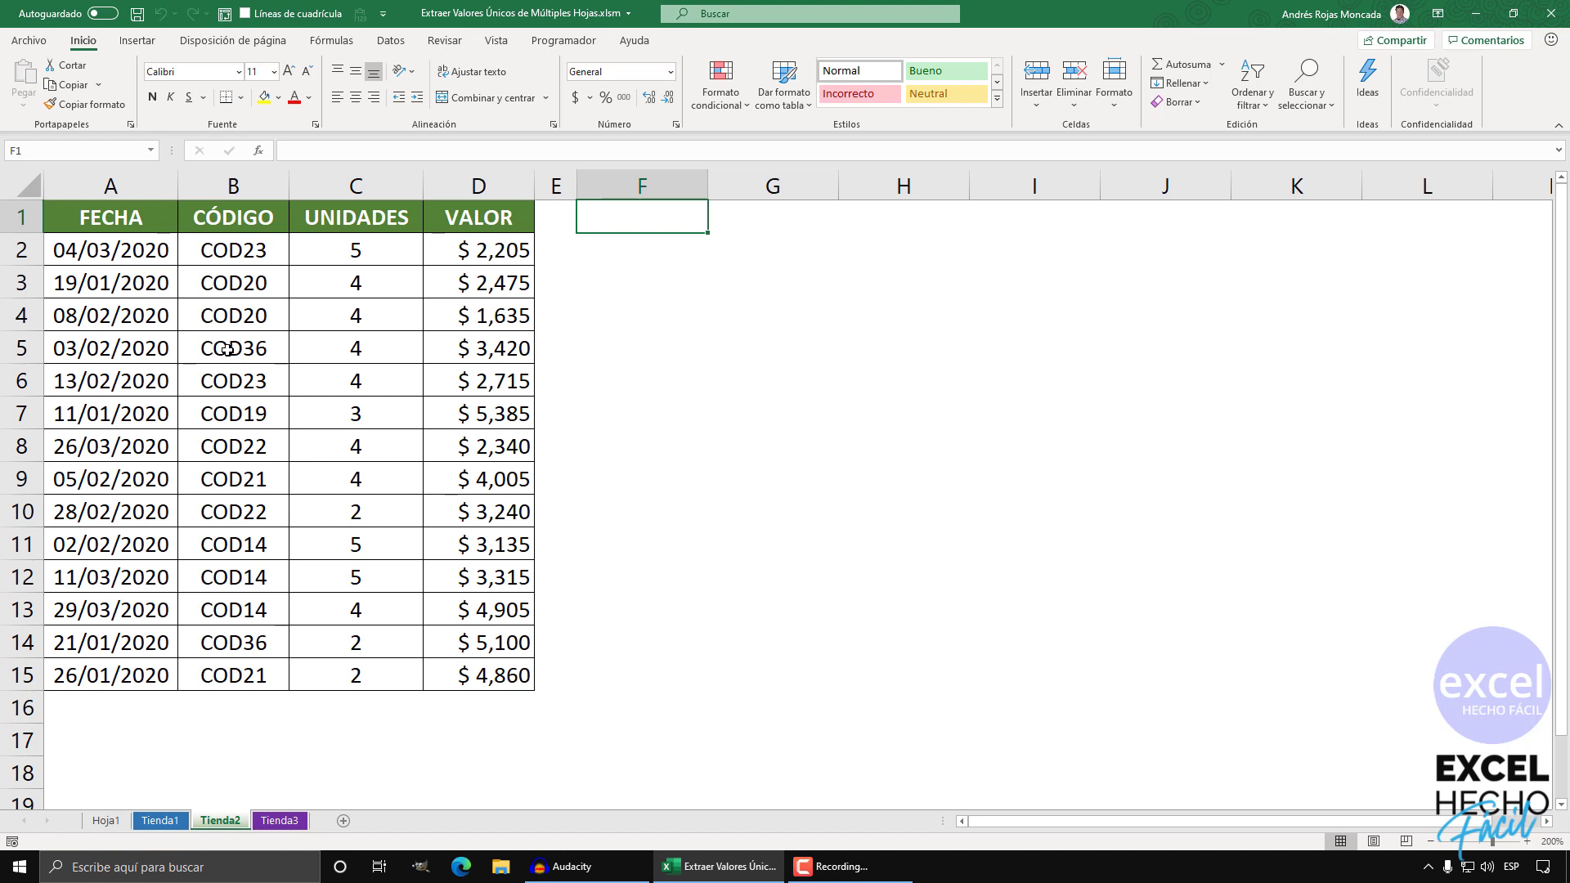
click(280, 821)
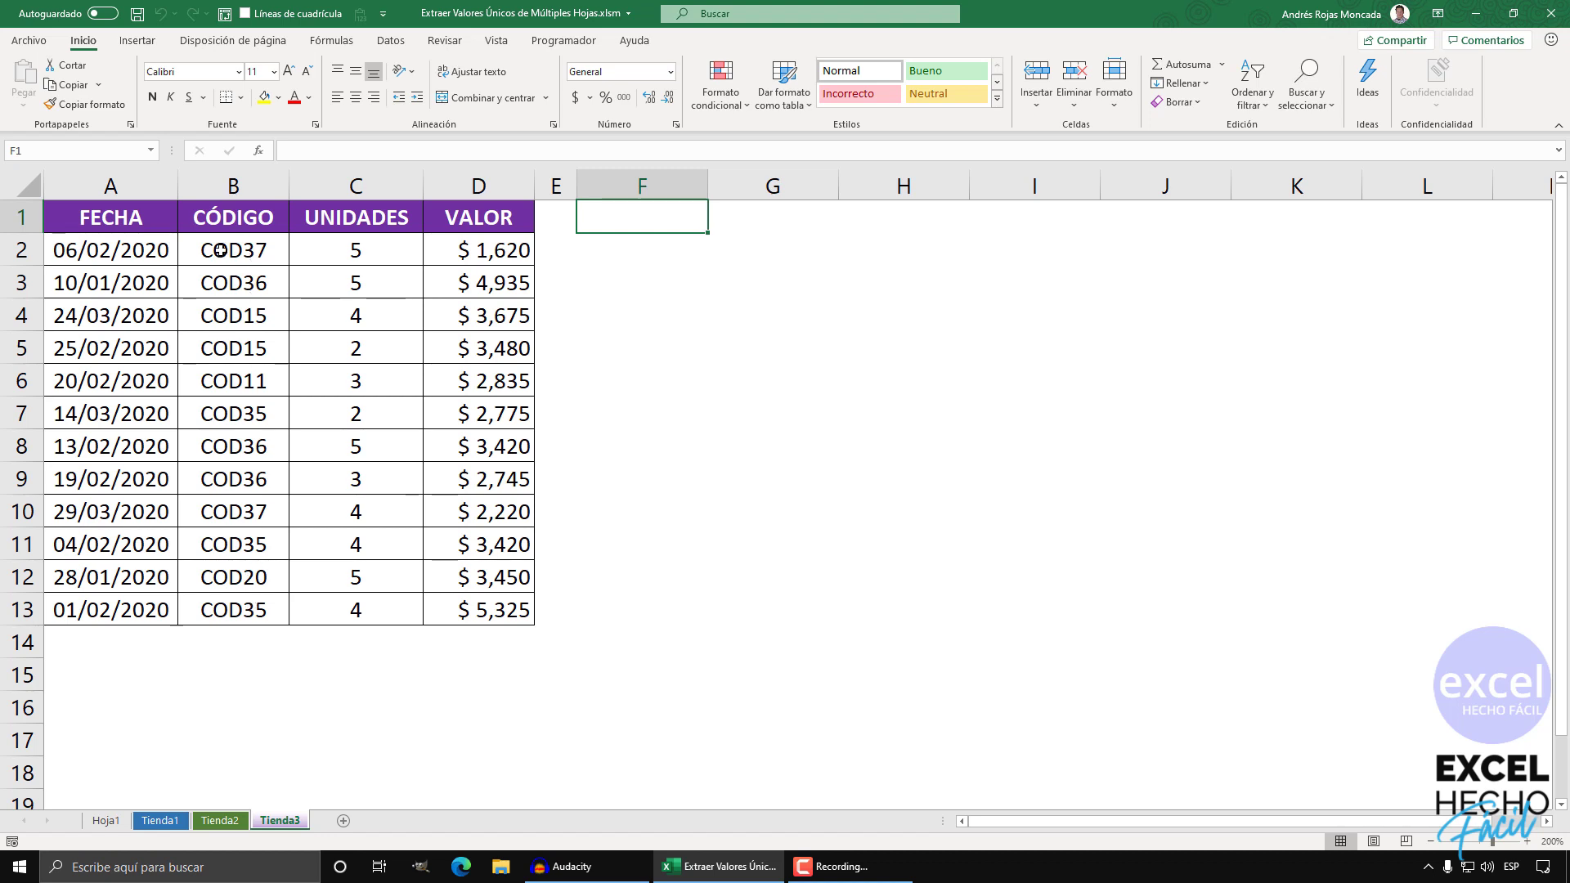
click(221, 820)
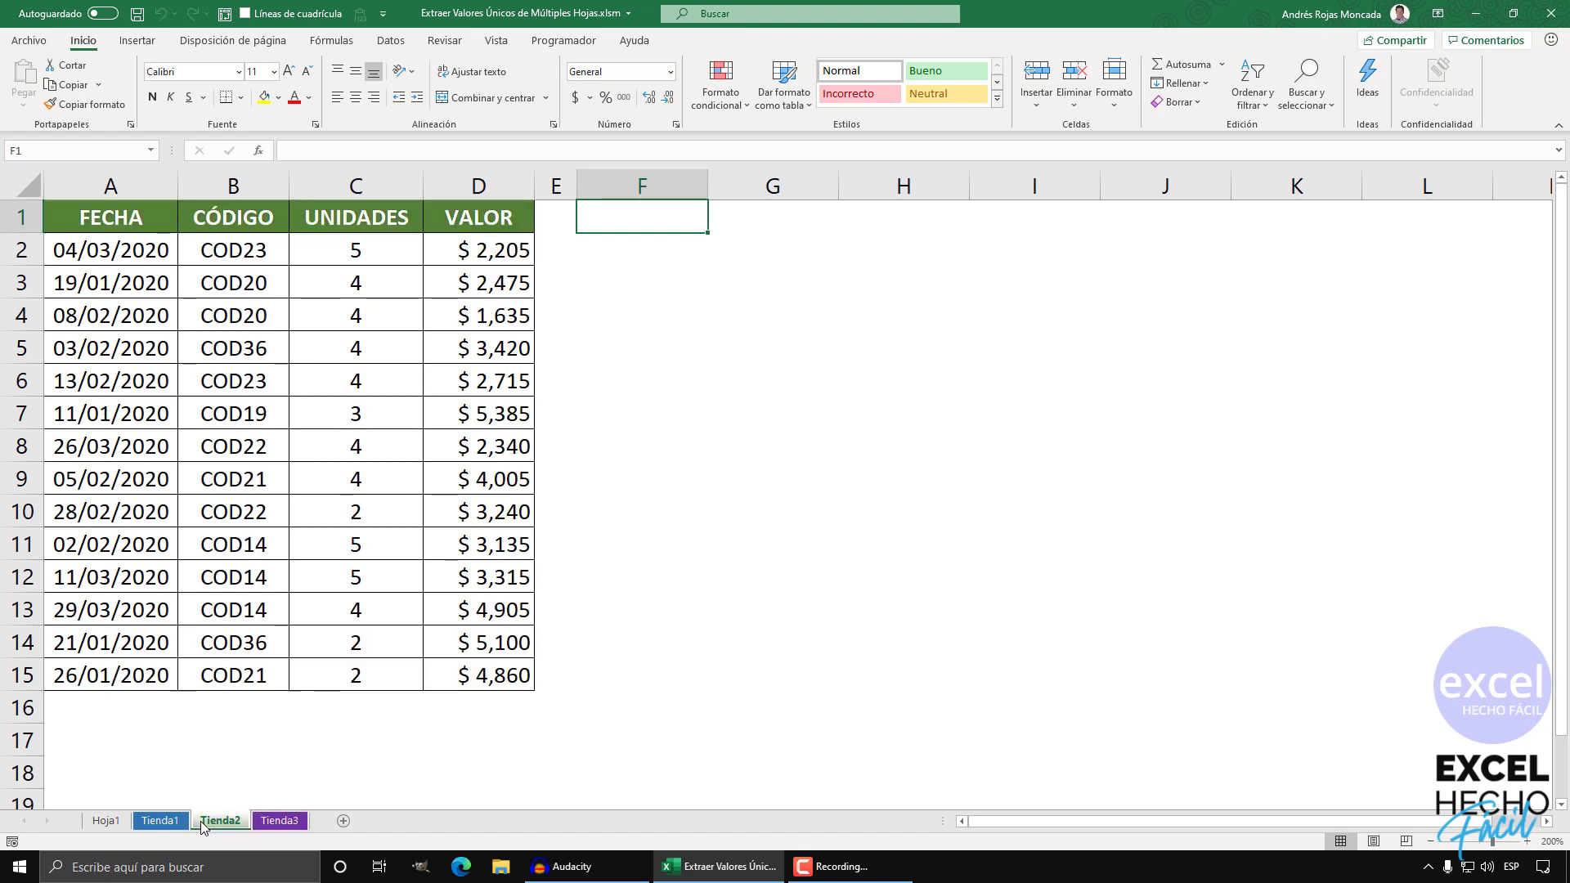
click(175, 824)
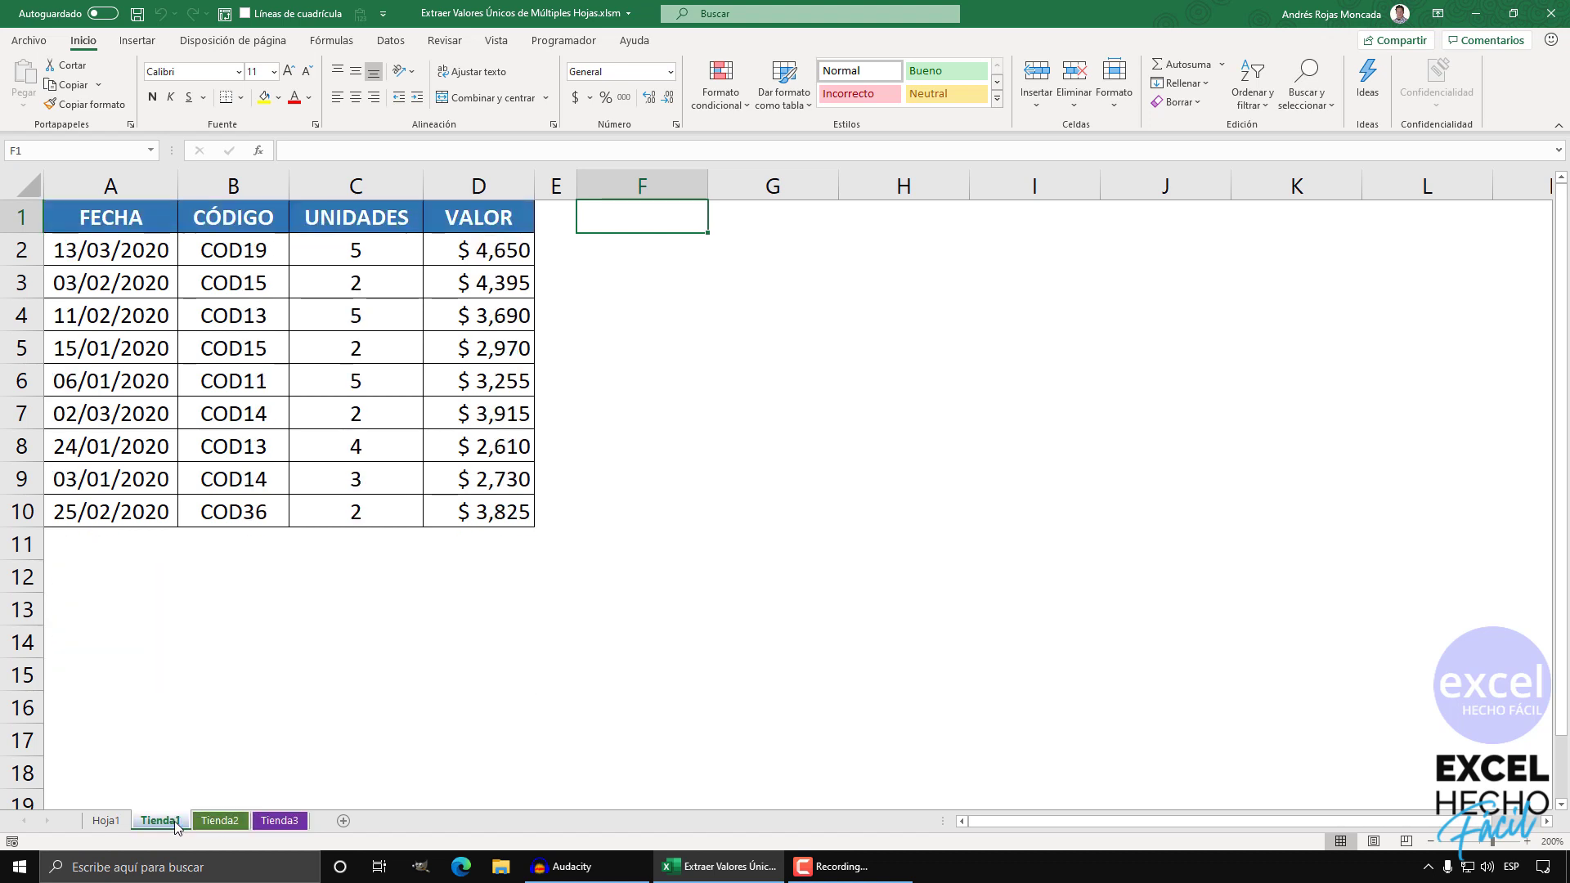
Go back to Hoja1, mark the empty CÓDIGOS ÚNICOS range B2:B15 and select B2.
click(116, 826)
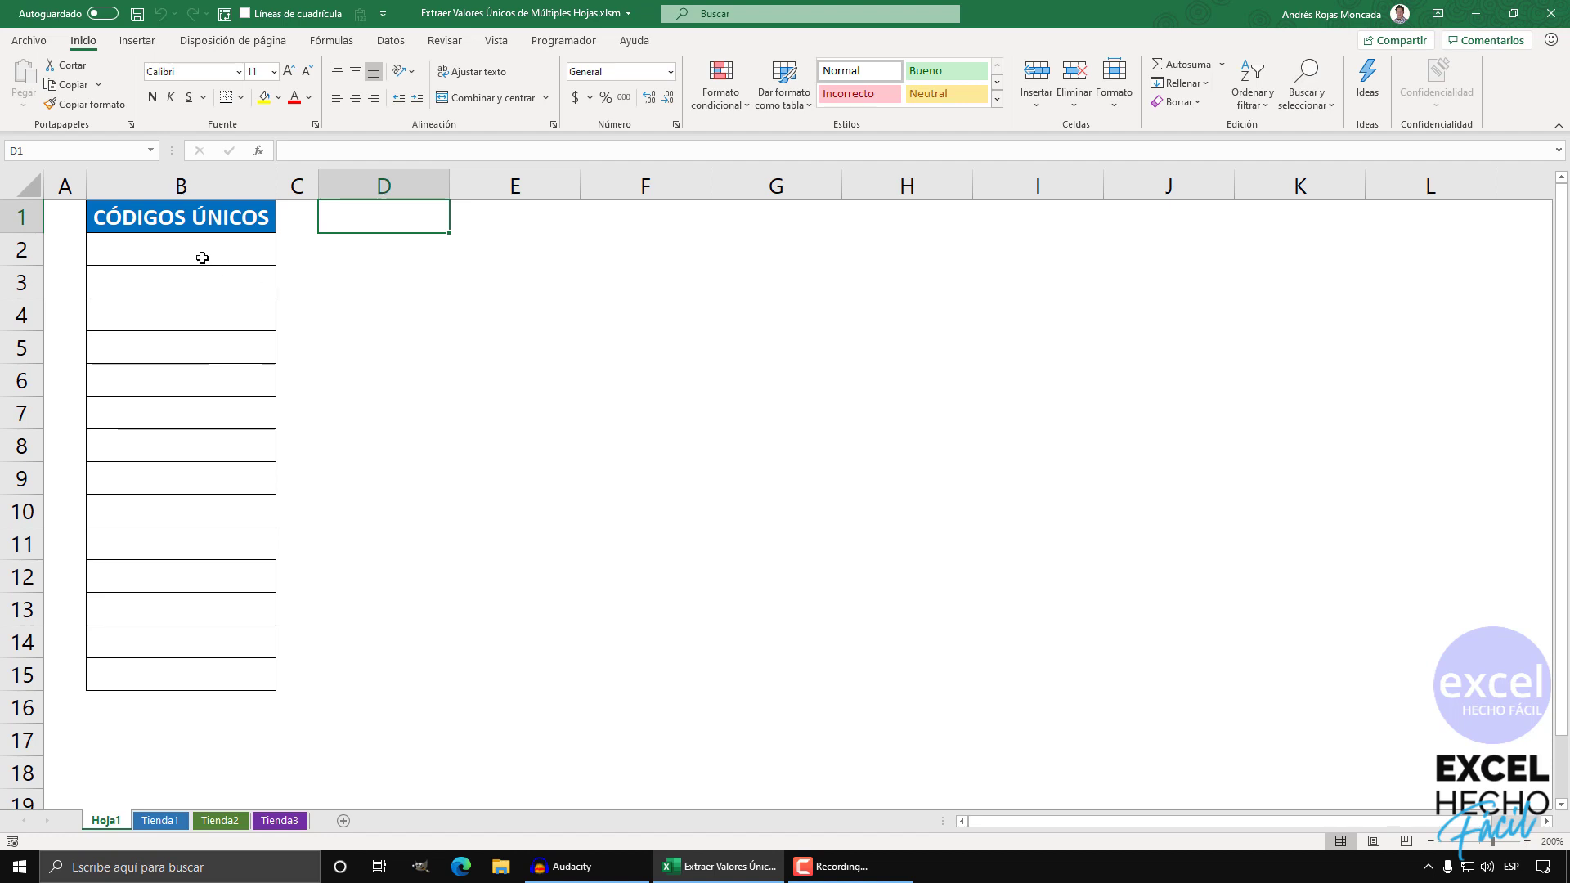
drag(195, 249, 185, 666)
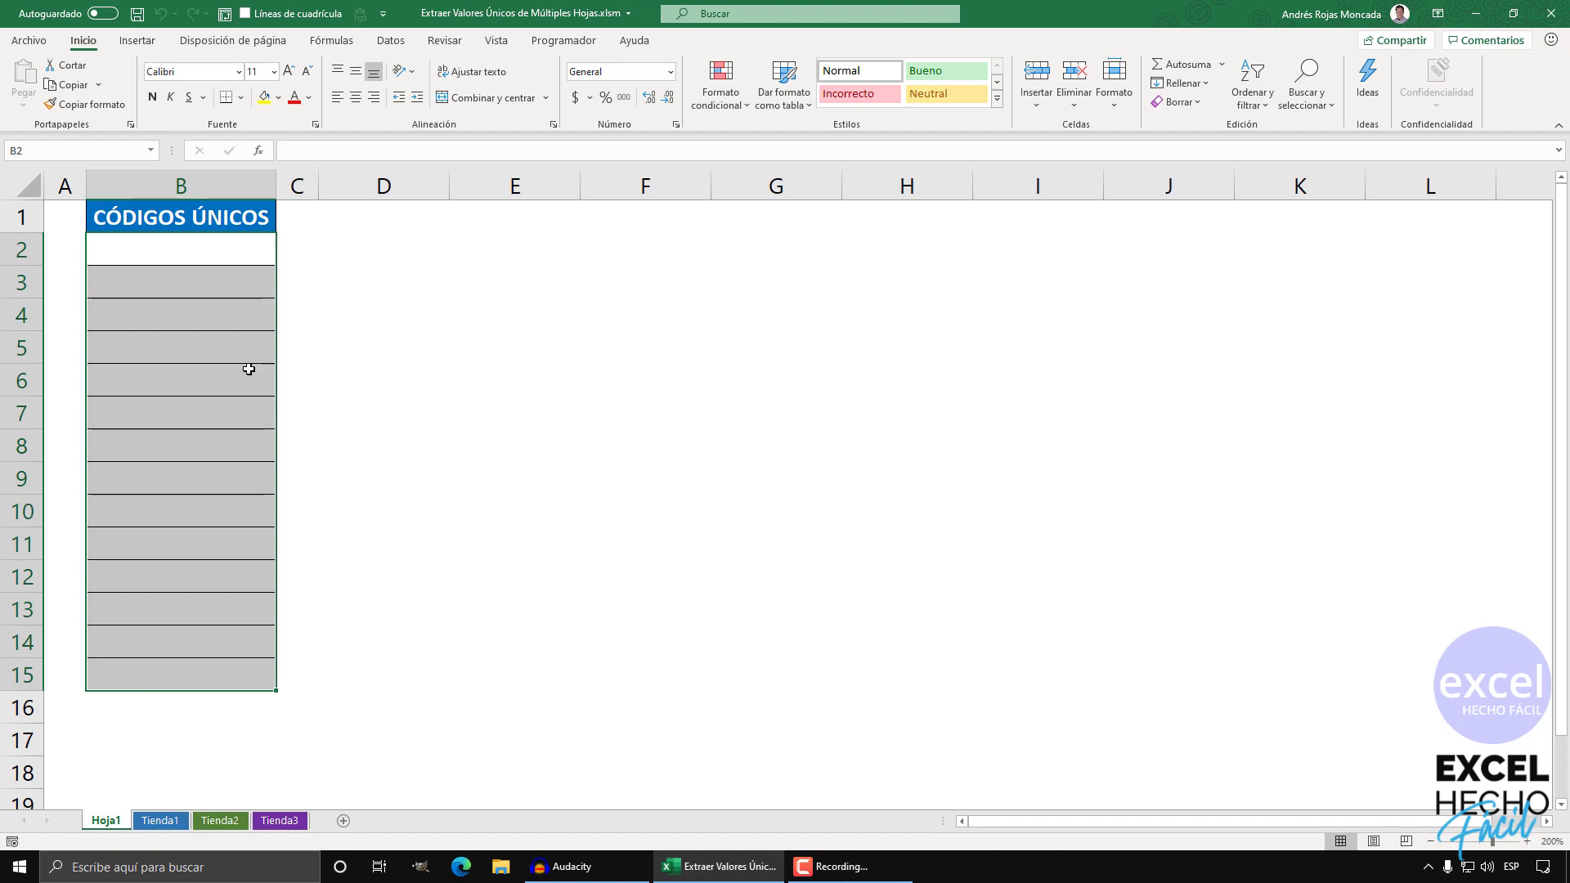
click(200, 253)
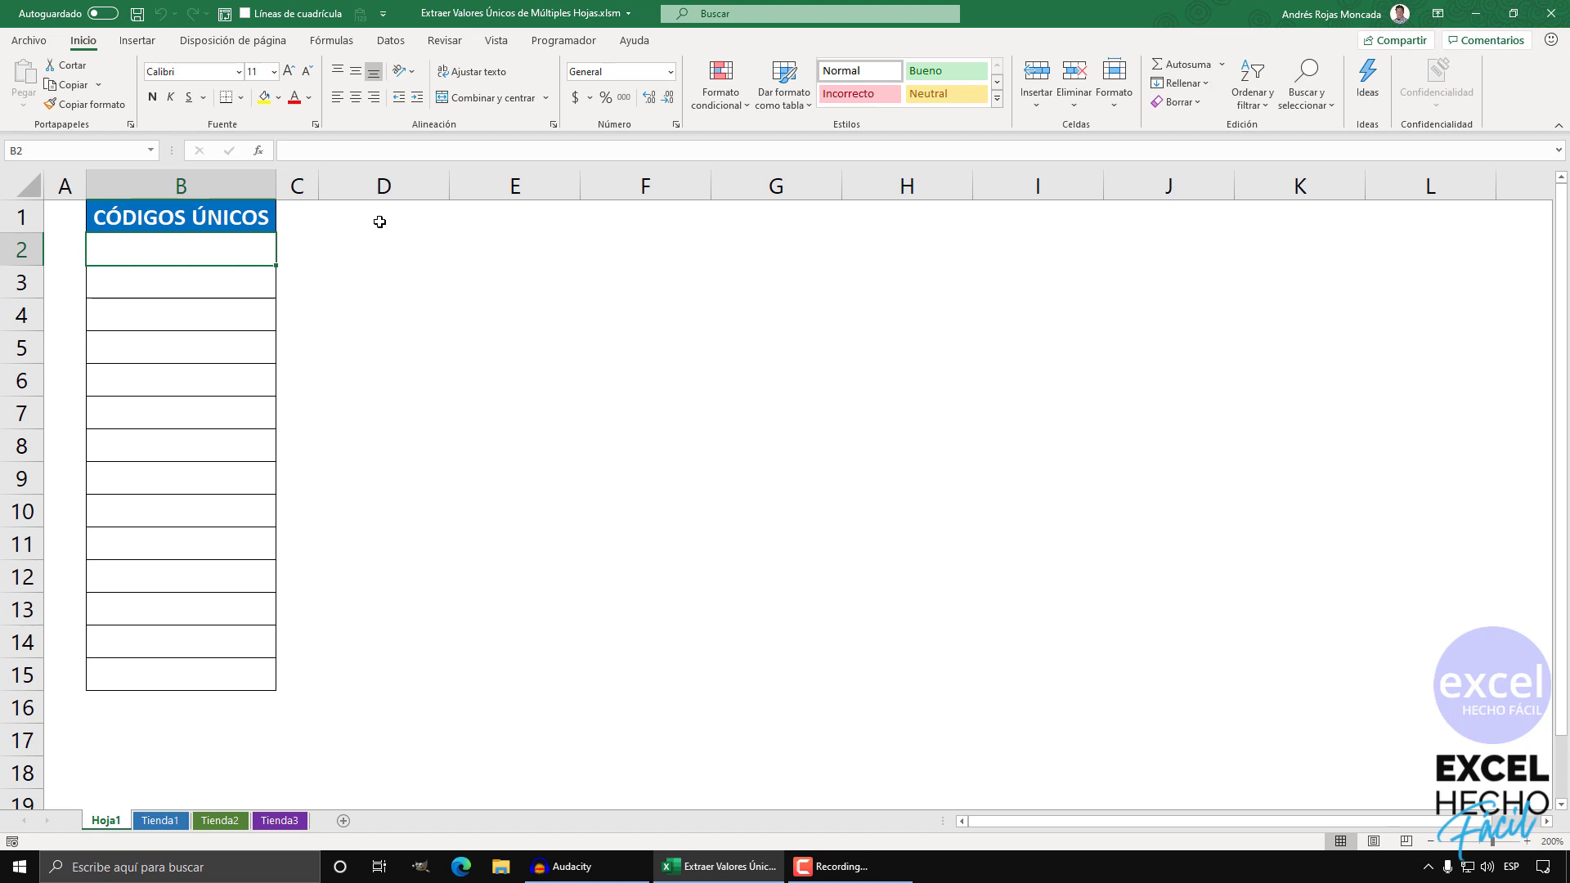
In B2, start =UNIRCADENAS("-",VERDADERO, with a dash delimiter and empty cells ignored.
text(=)
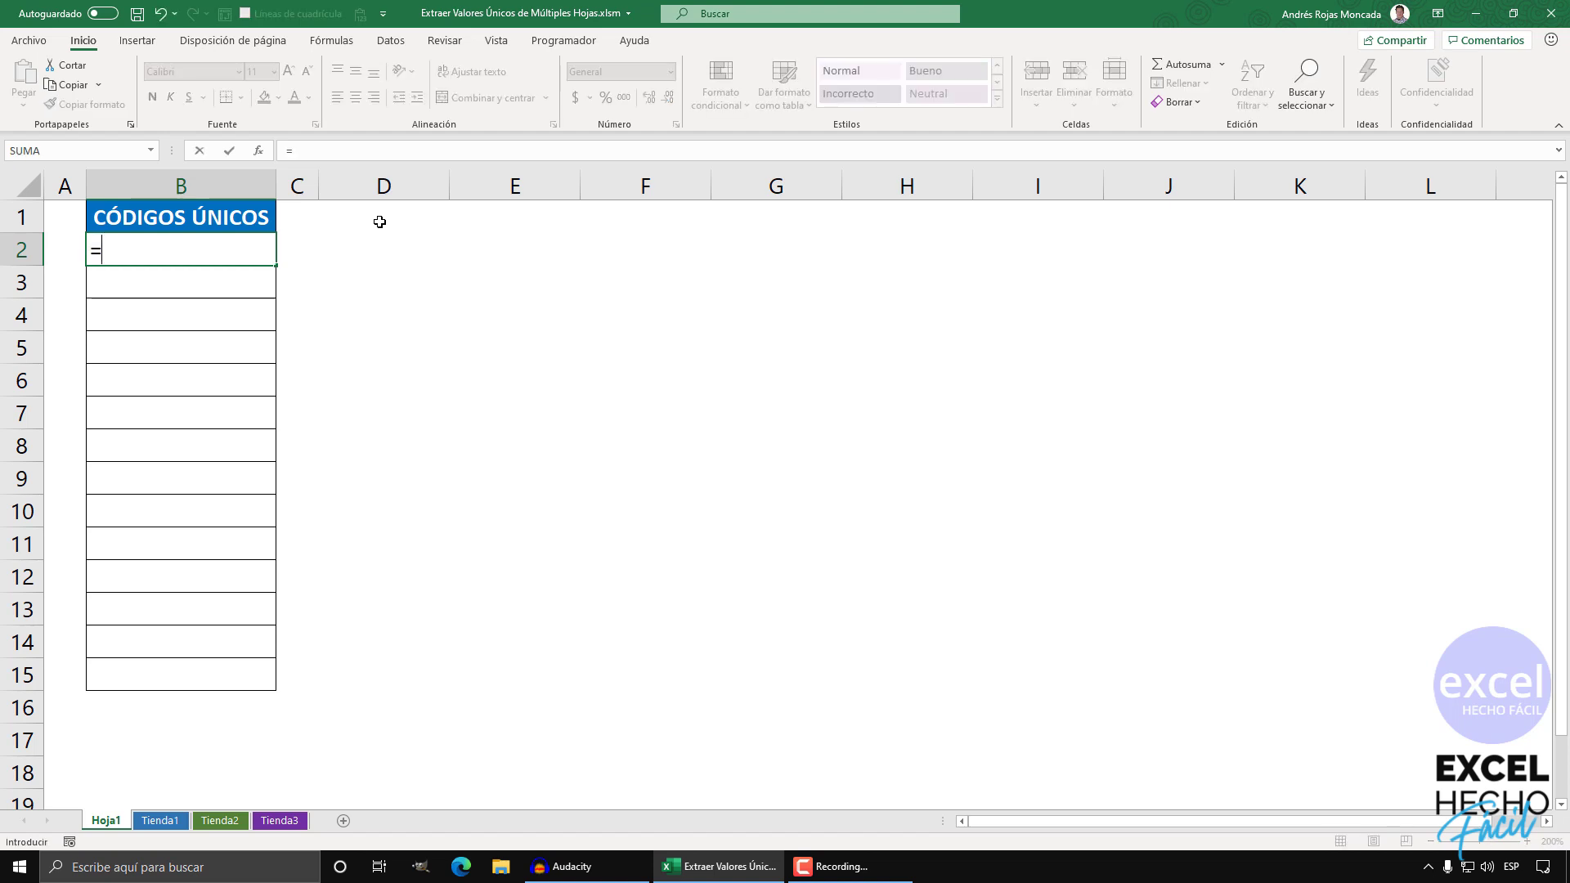
text(uni)
key(Down)
key(Down)
key(Down)
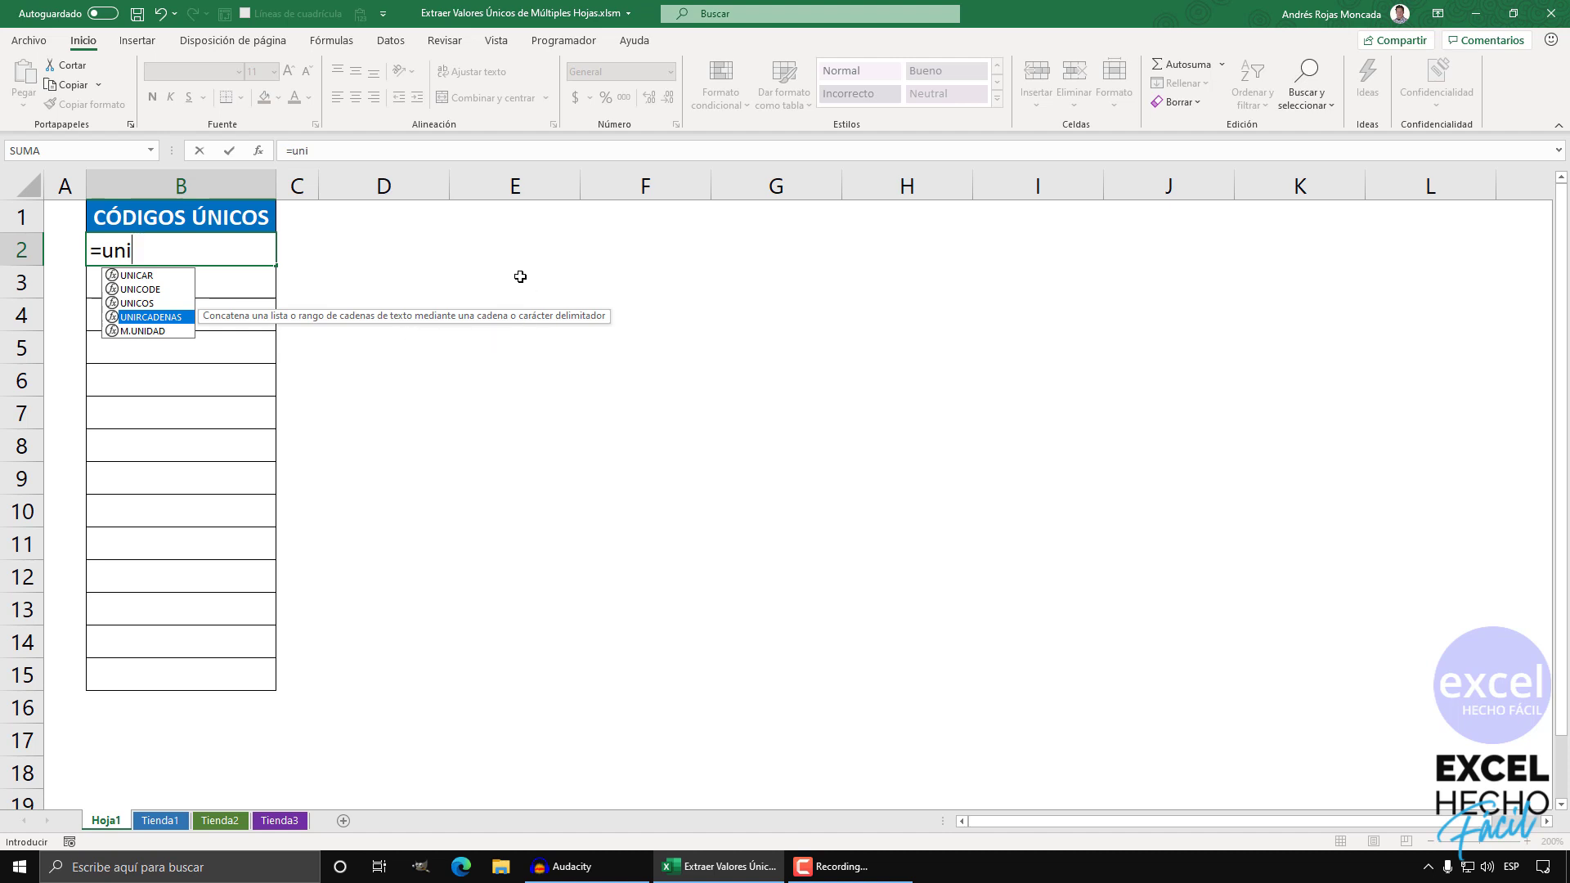
key(Tab)
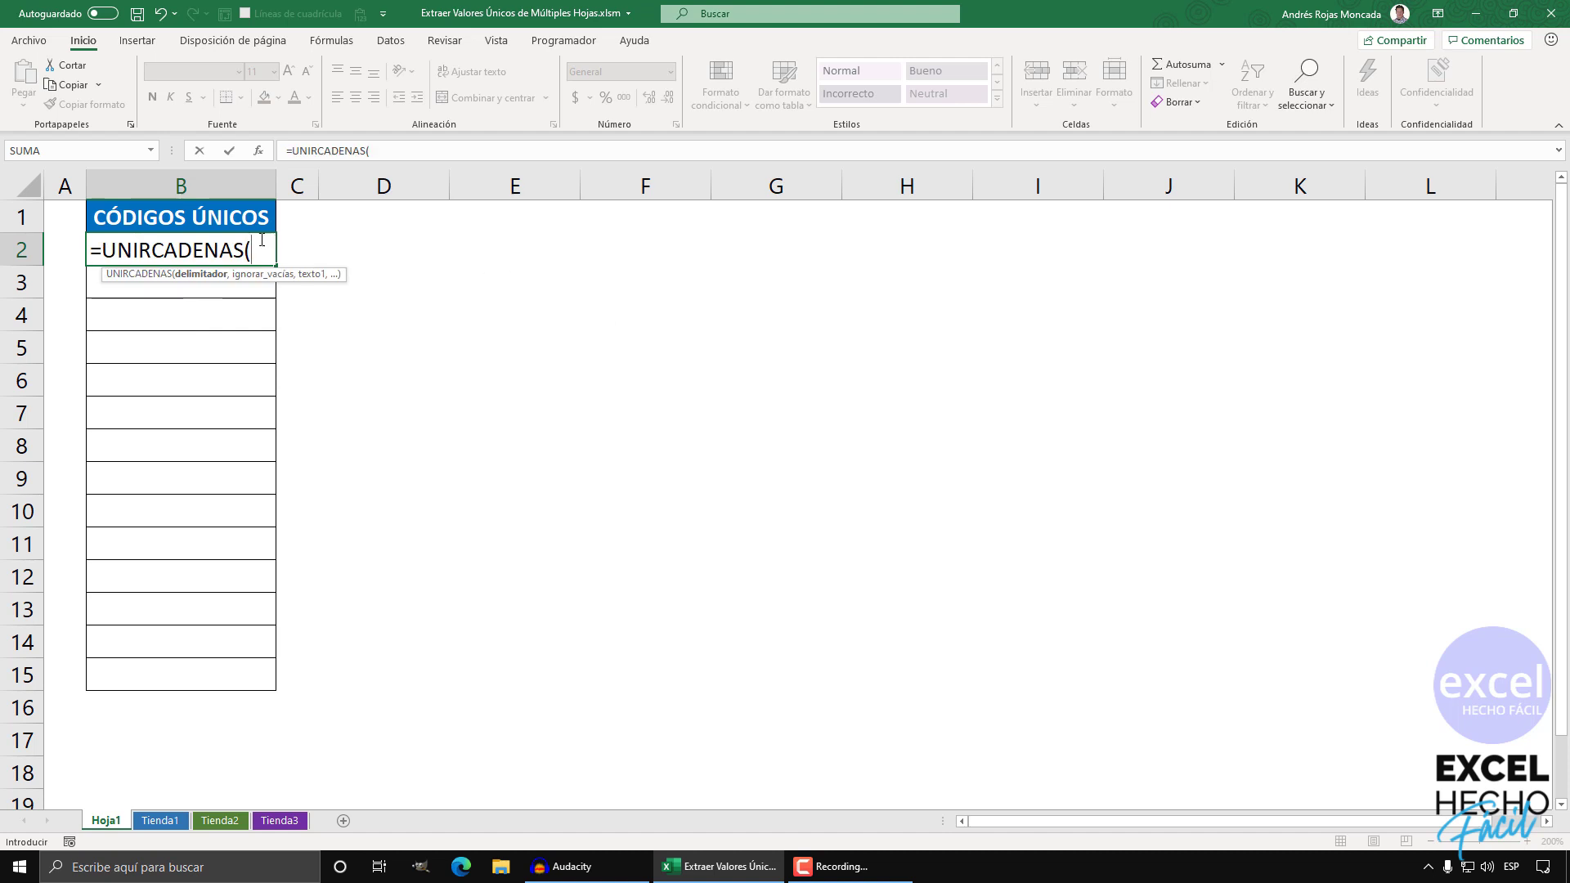
drag(344, 275, 563, 191)
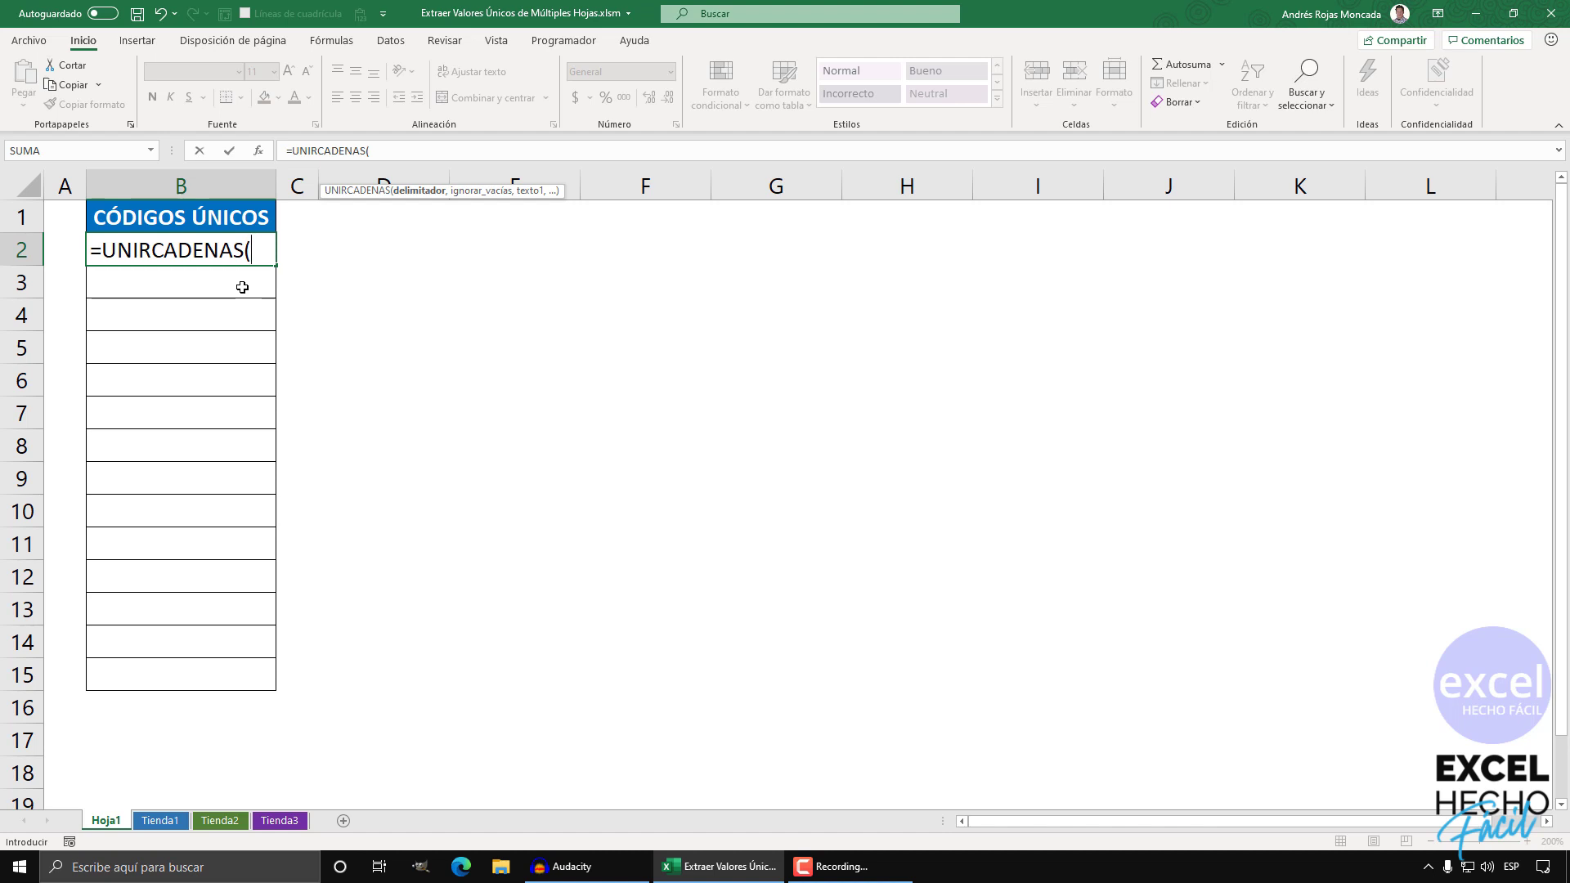
text("-")
text(,)
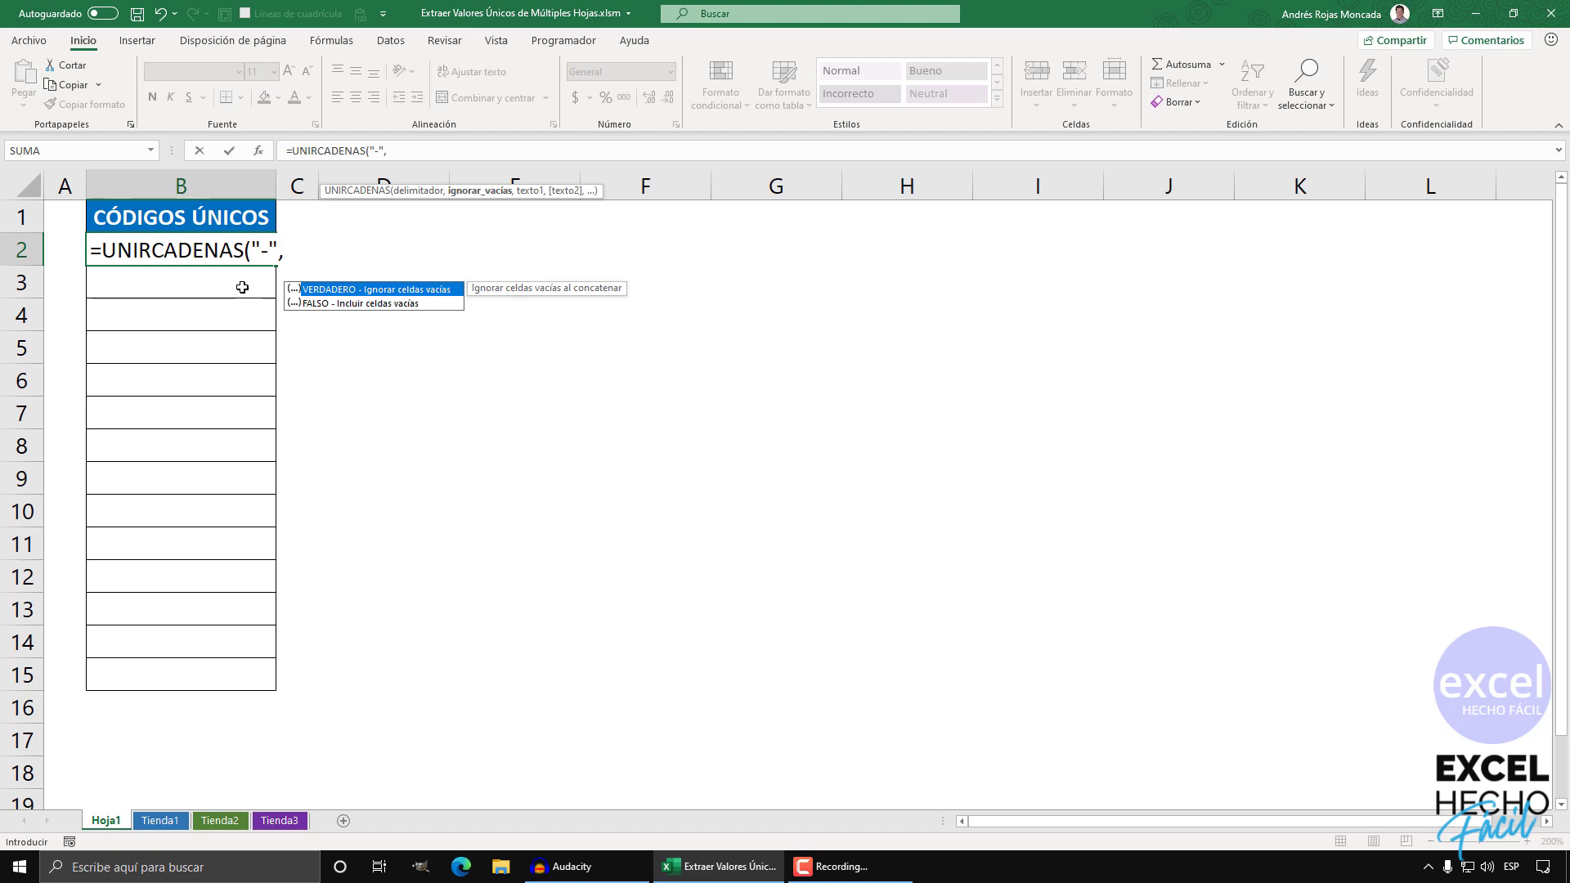
double_click(358, 290)
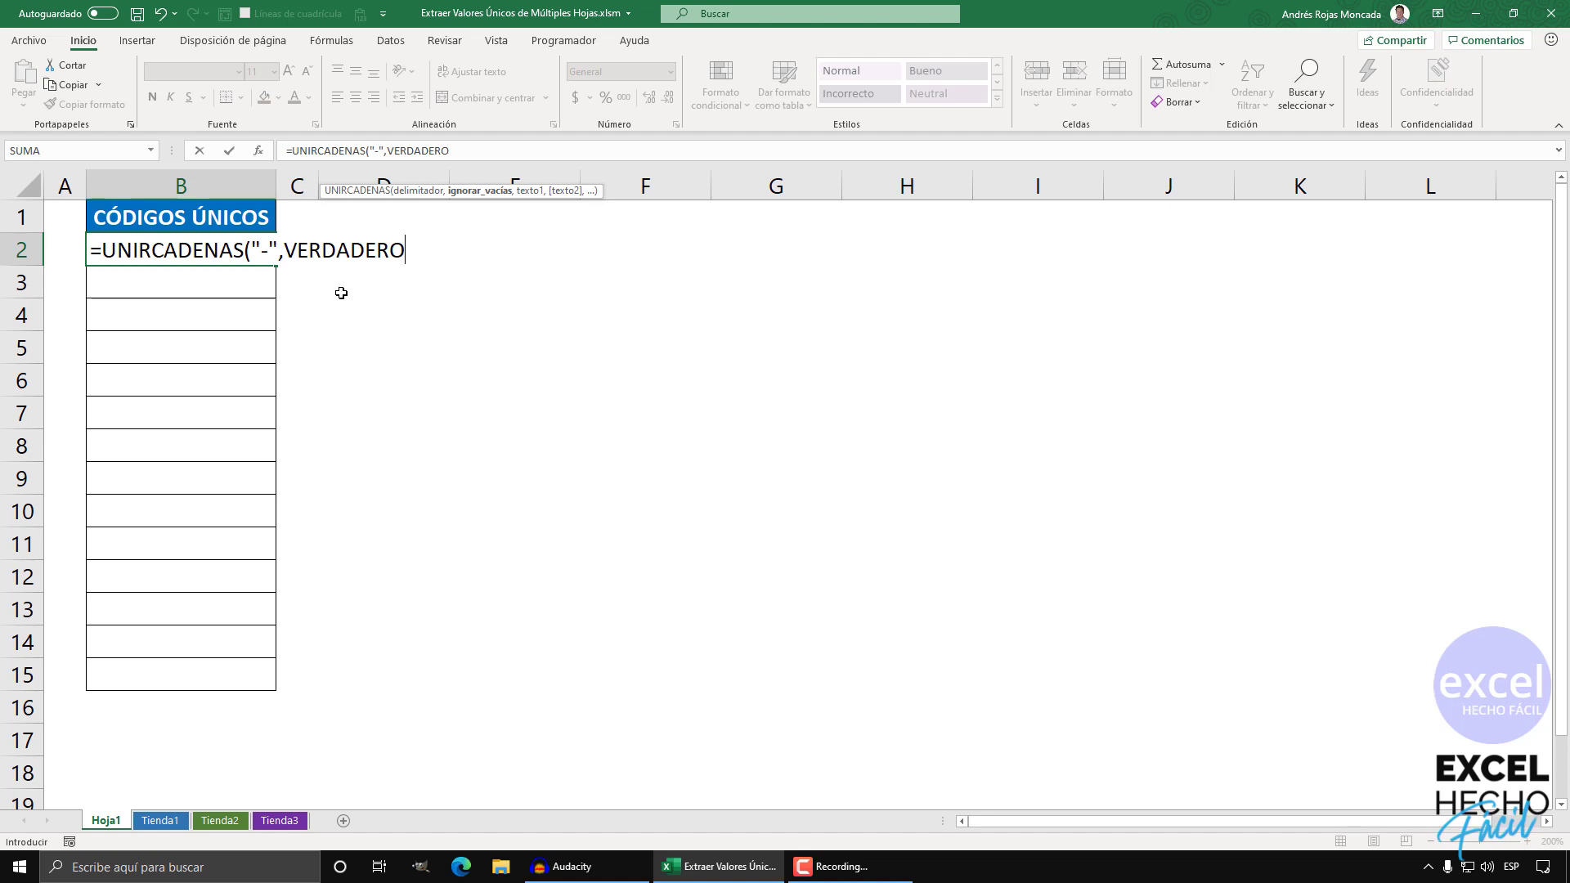
text(,)
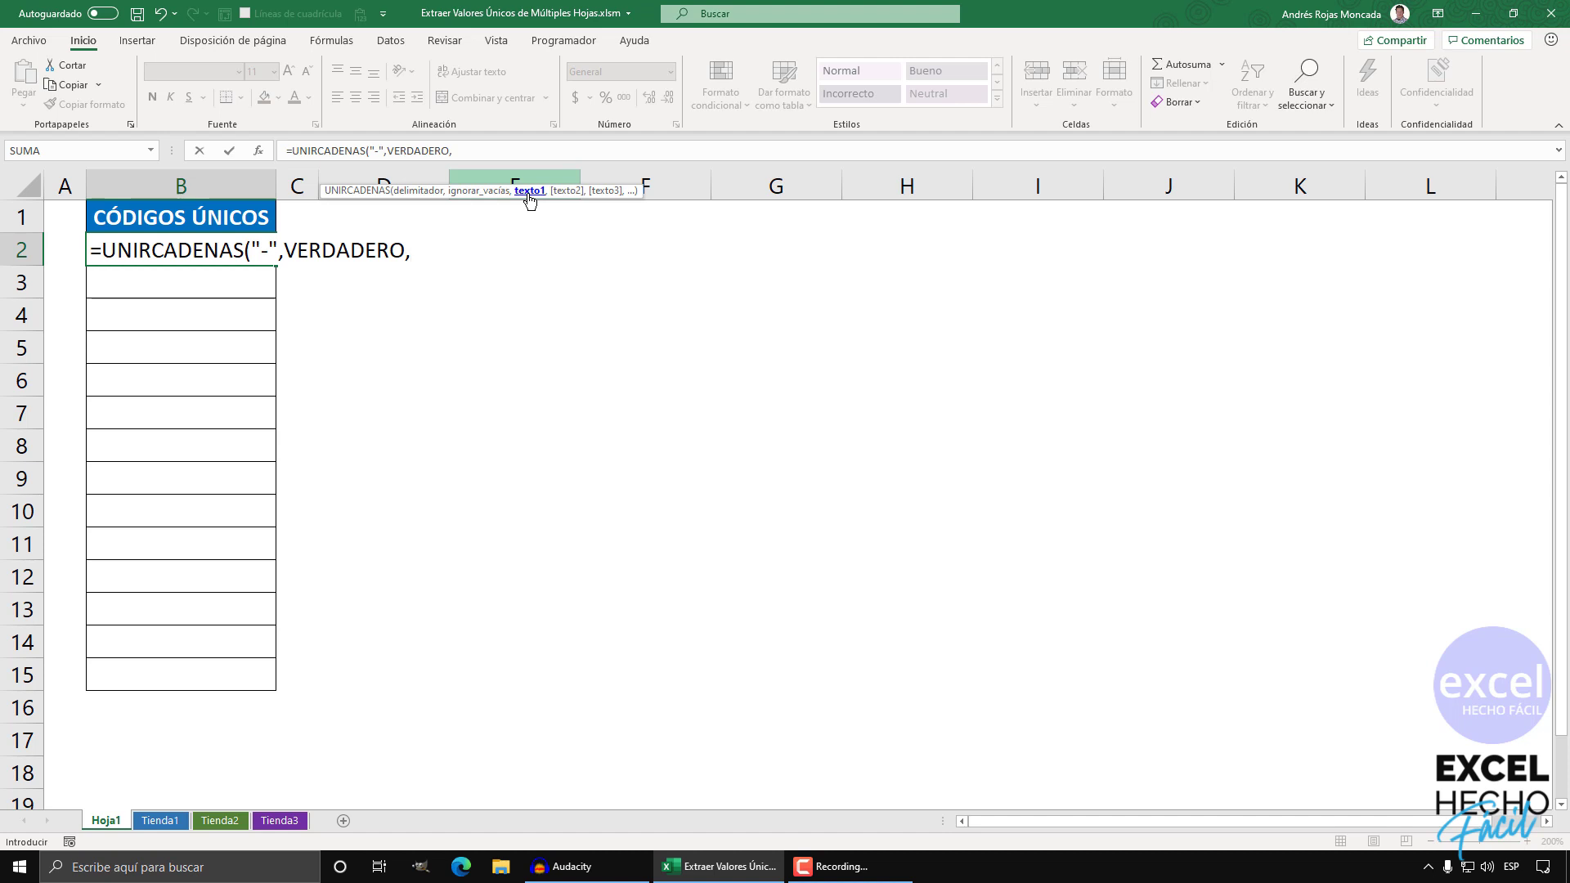
Finish the formula with Tienda1!B2:B1048576 and commit it so B2 shows the dash-joined codes.
click(160, 821)
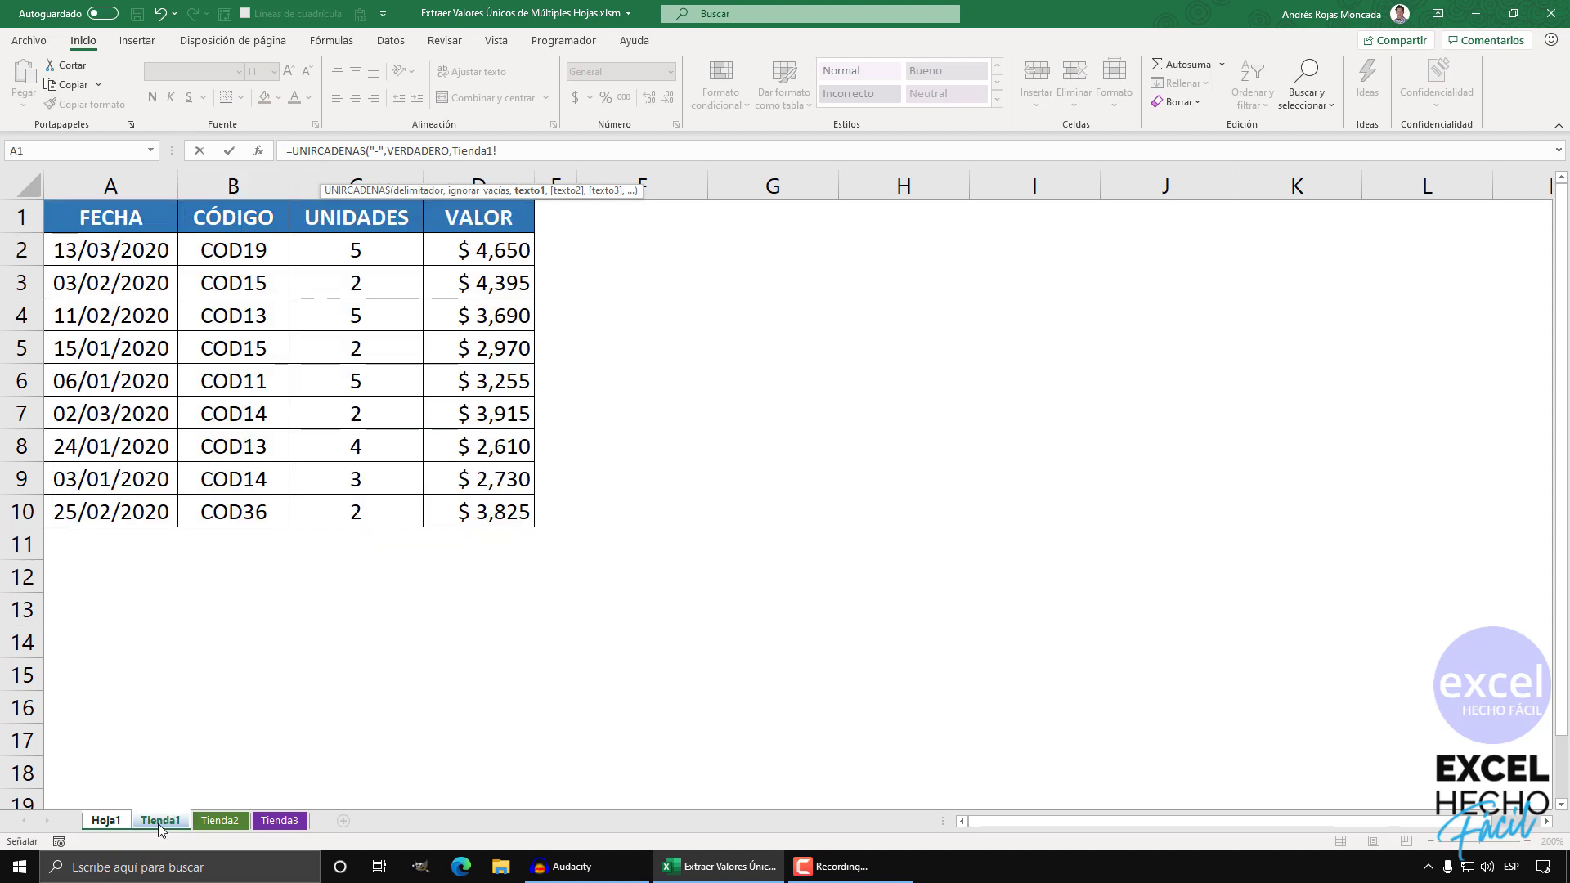
click(254, 251)
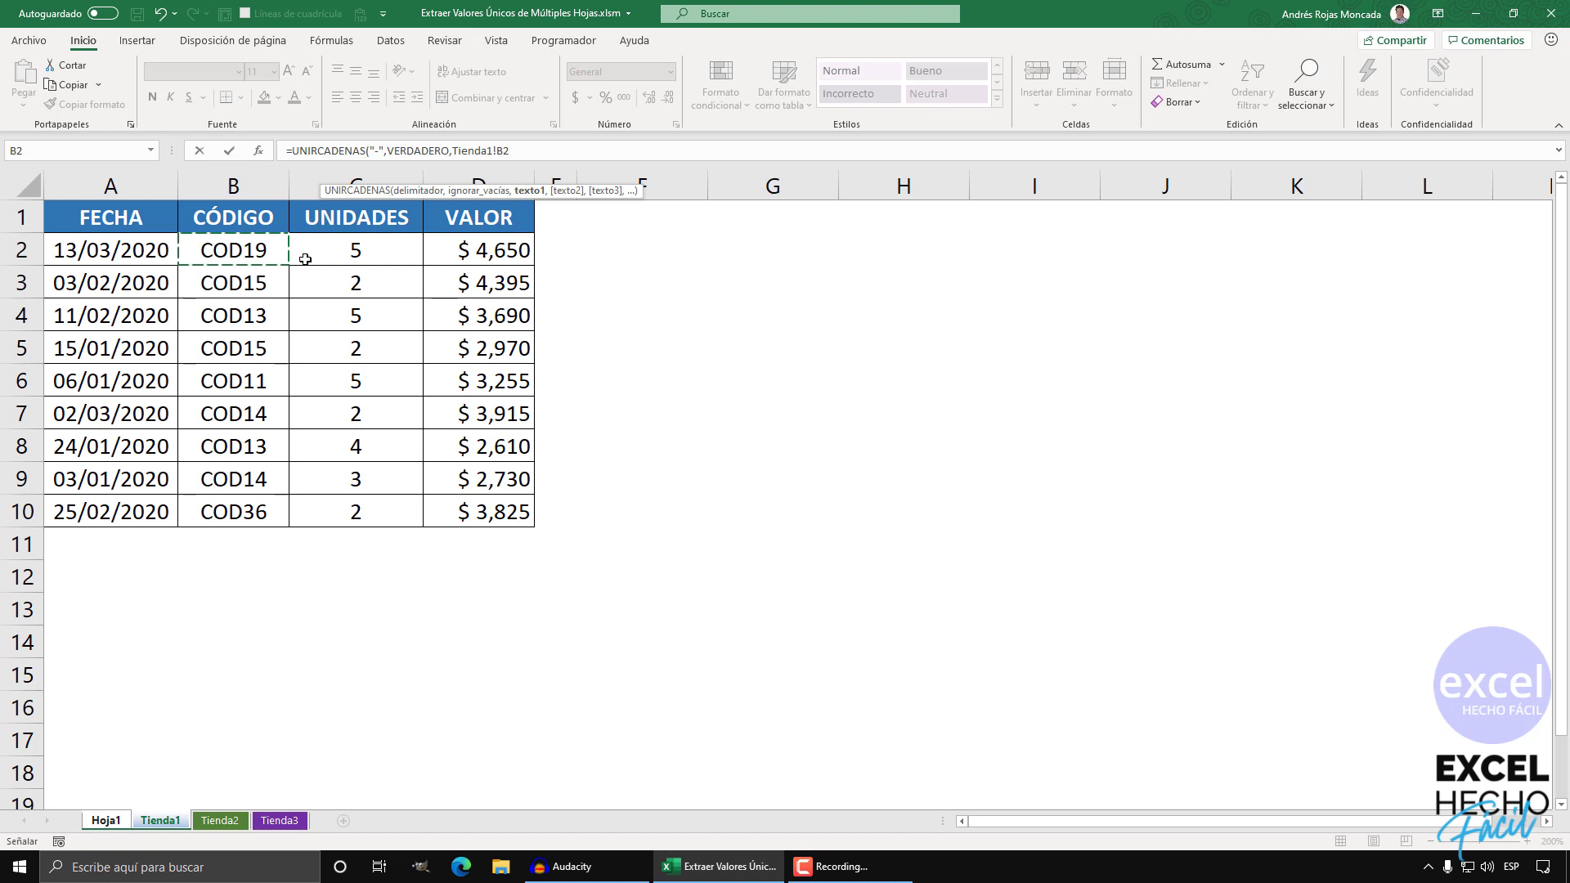
key(ctrl+shift+Down)
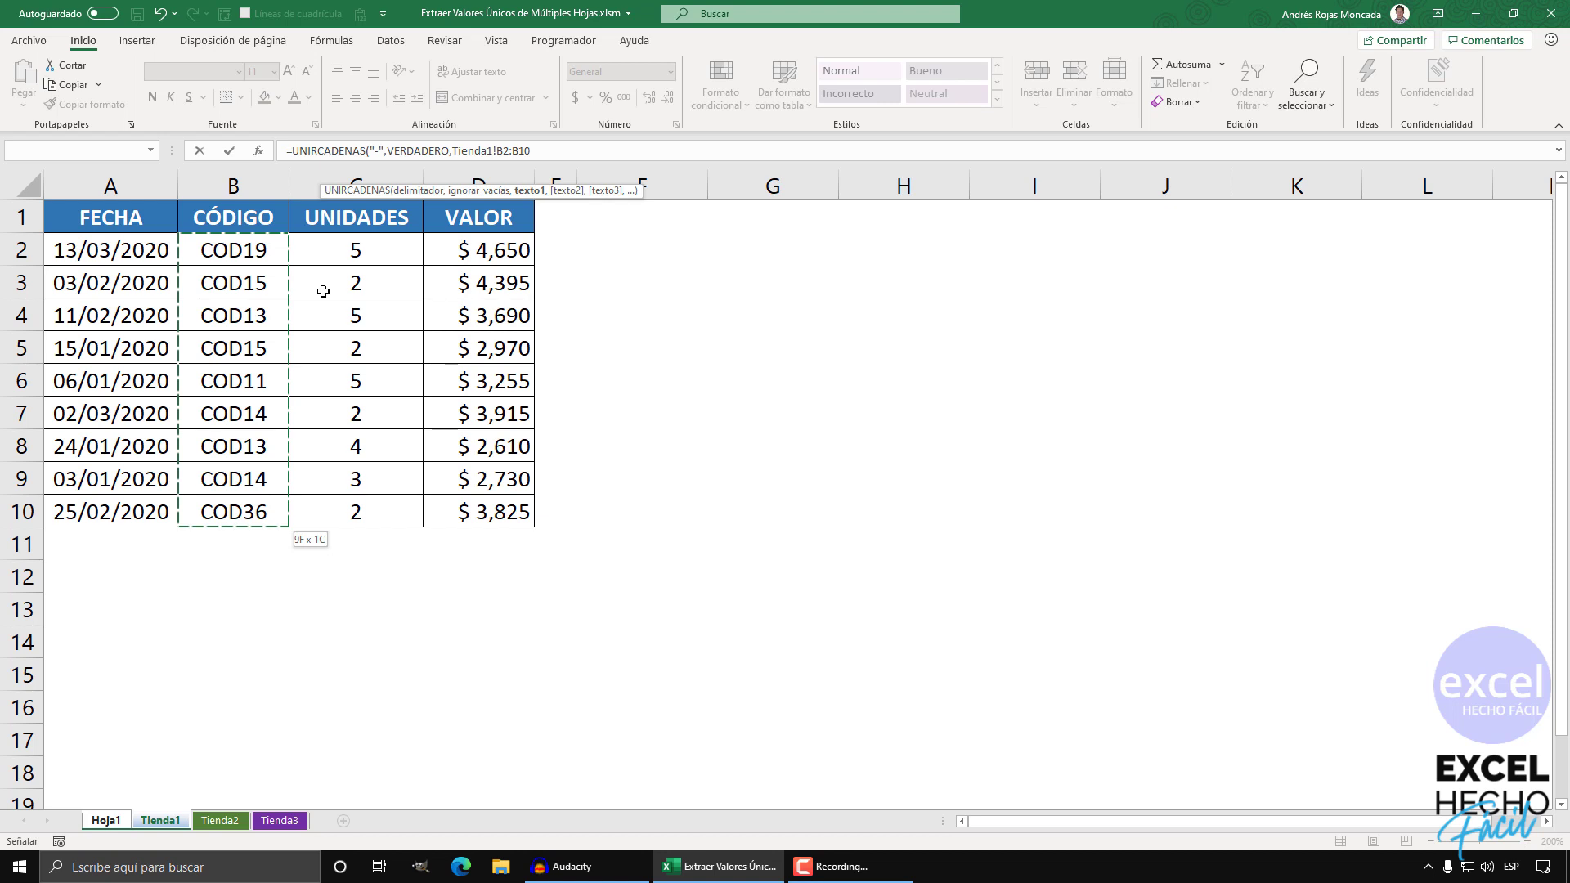
key(ctrl+shift+Down)
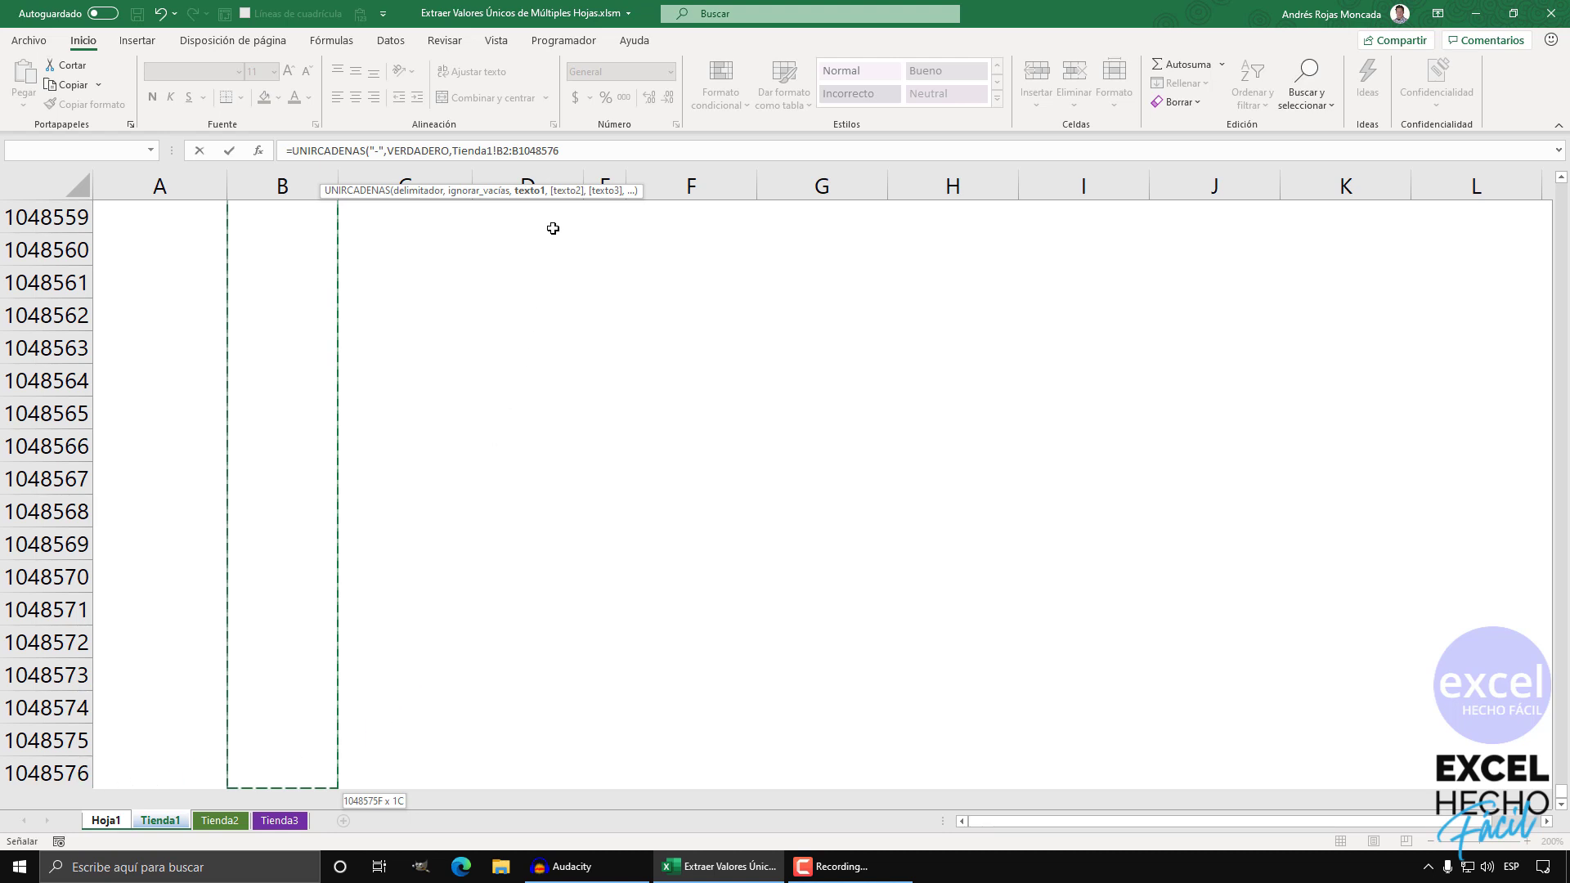
click(573, 150)
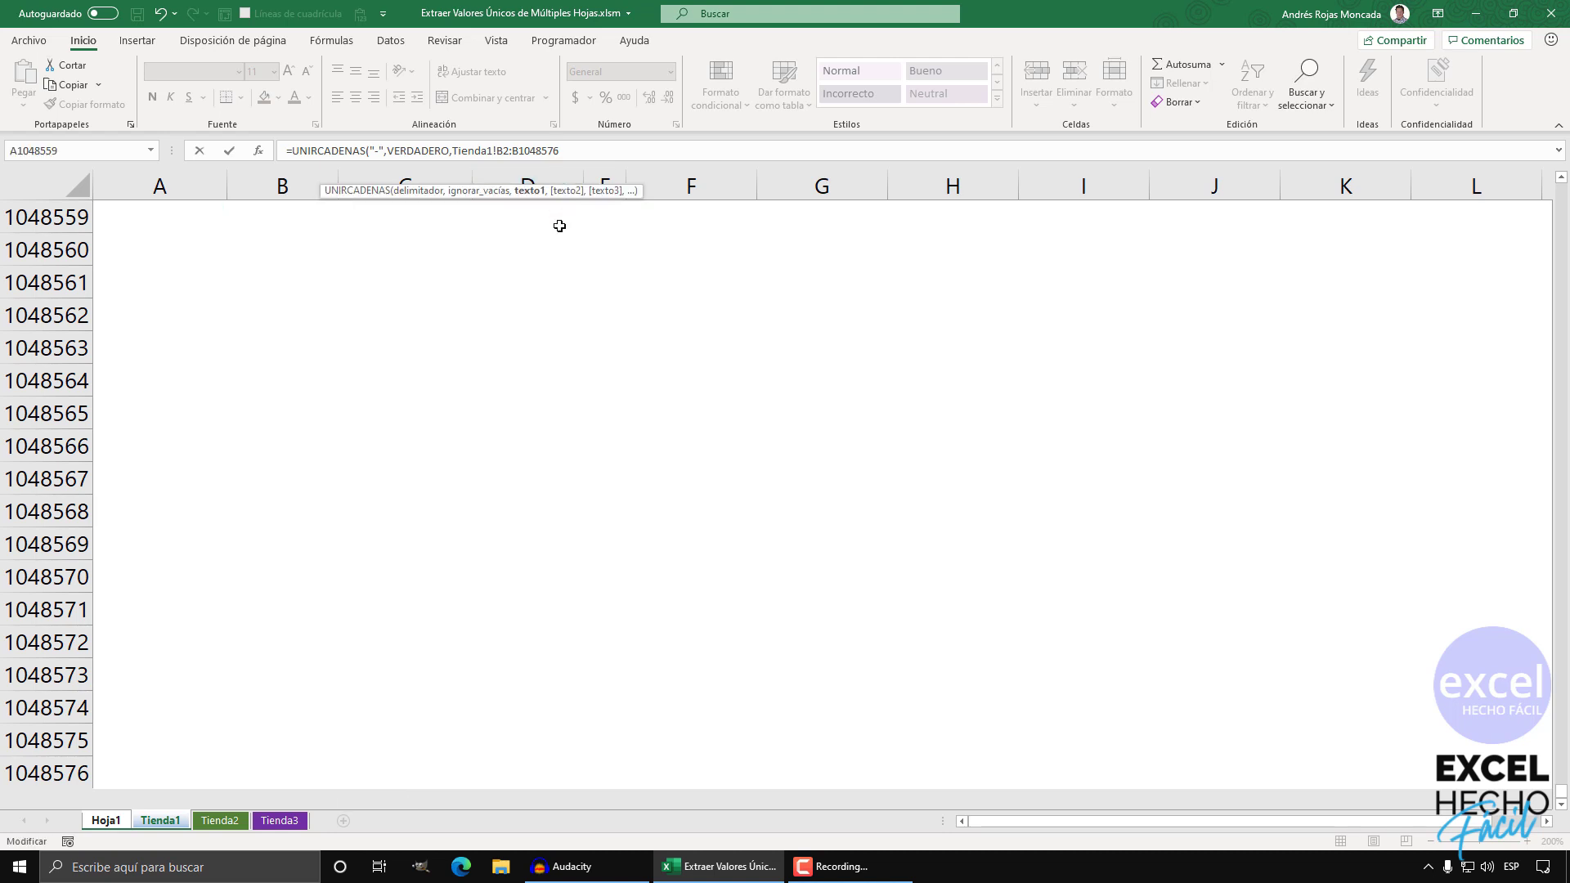
text())
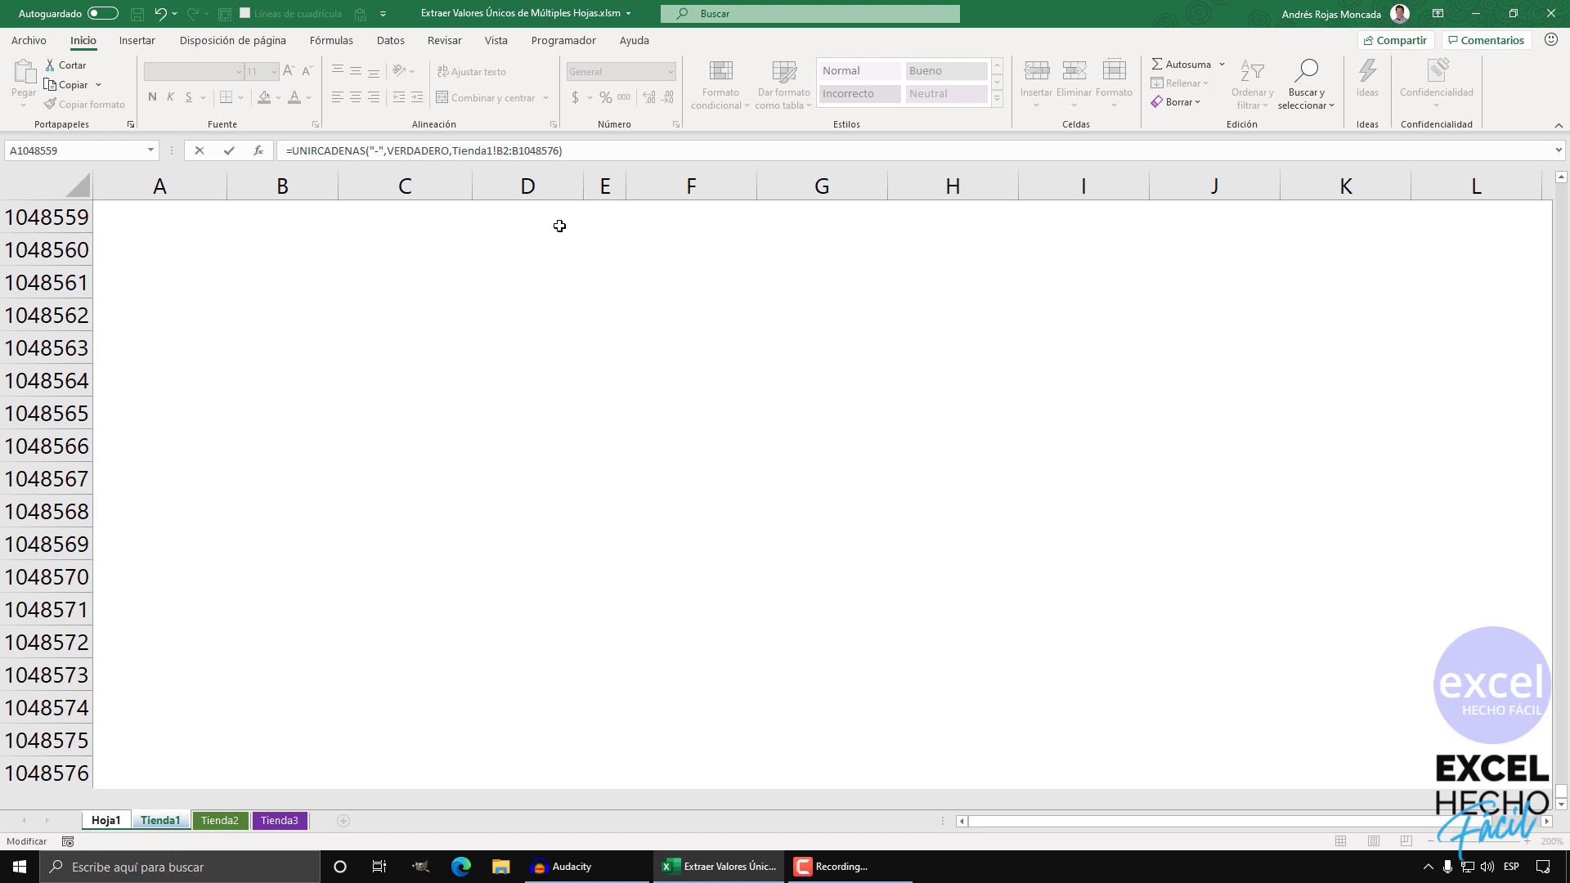
key(ctrl+Return)
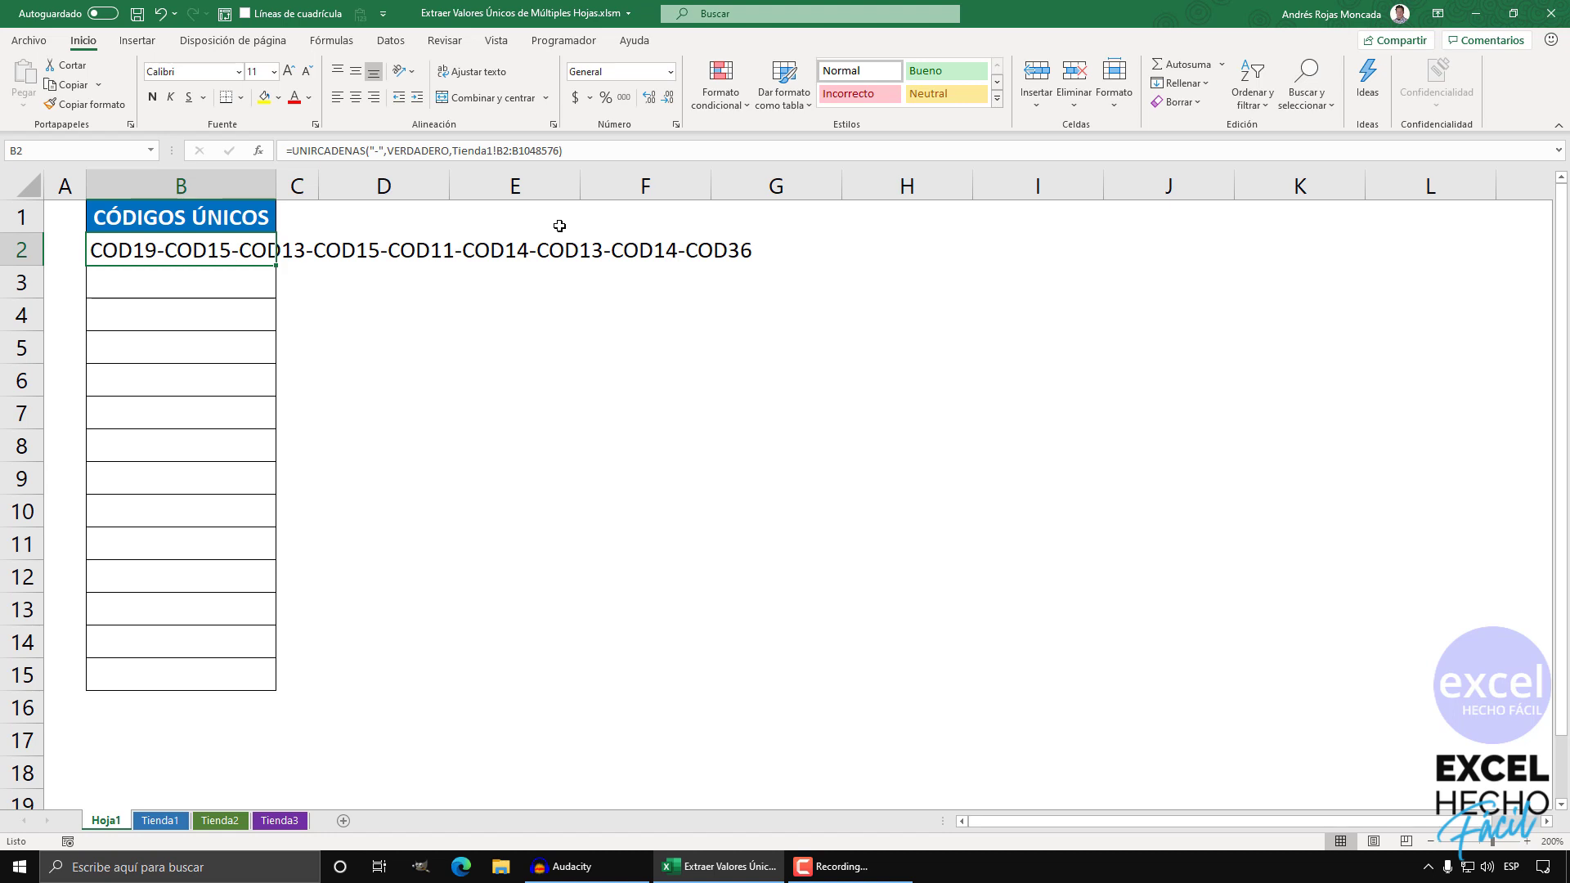
Compare B2's joined codes with Tienda1's data, then reopen B2's formula for editing.
key(F2)
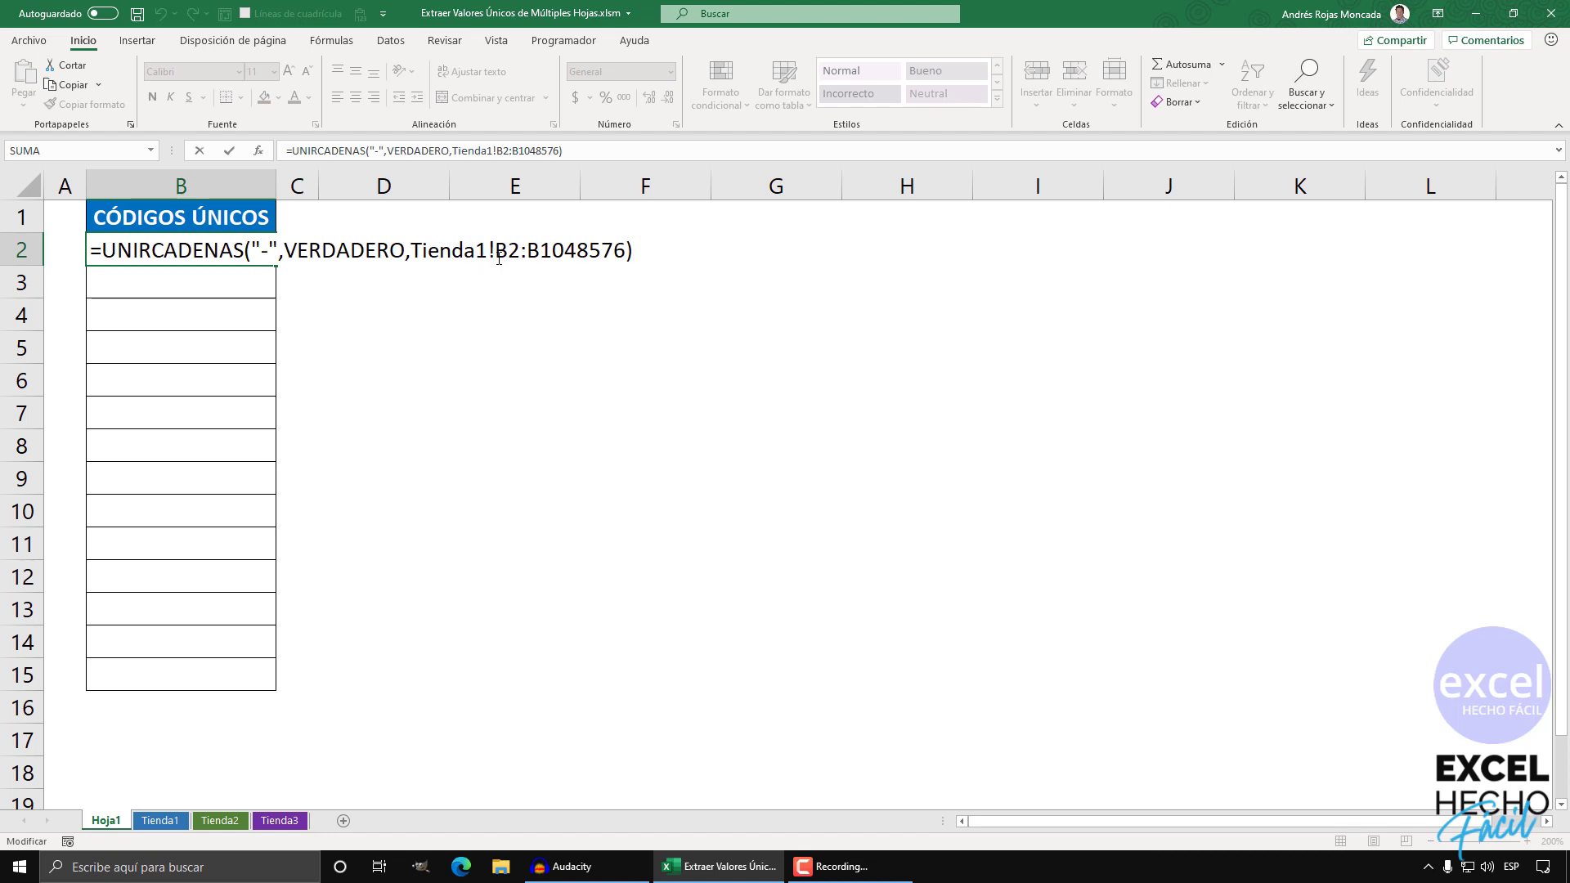
key(Return)
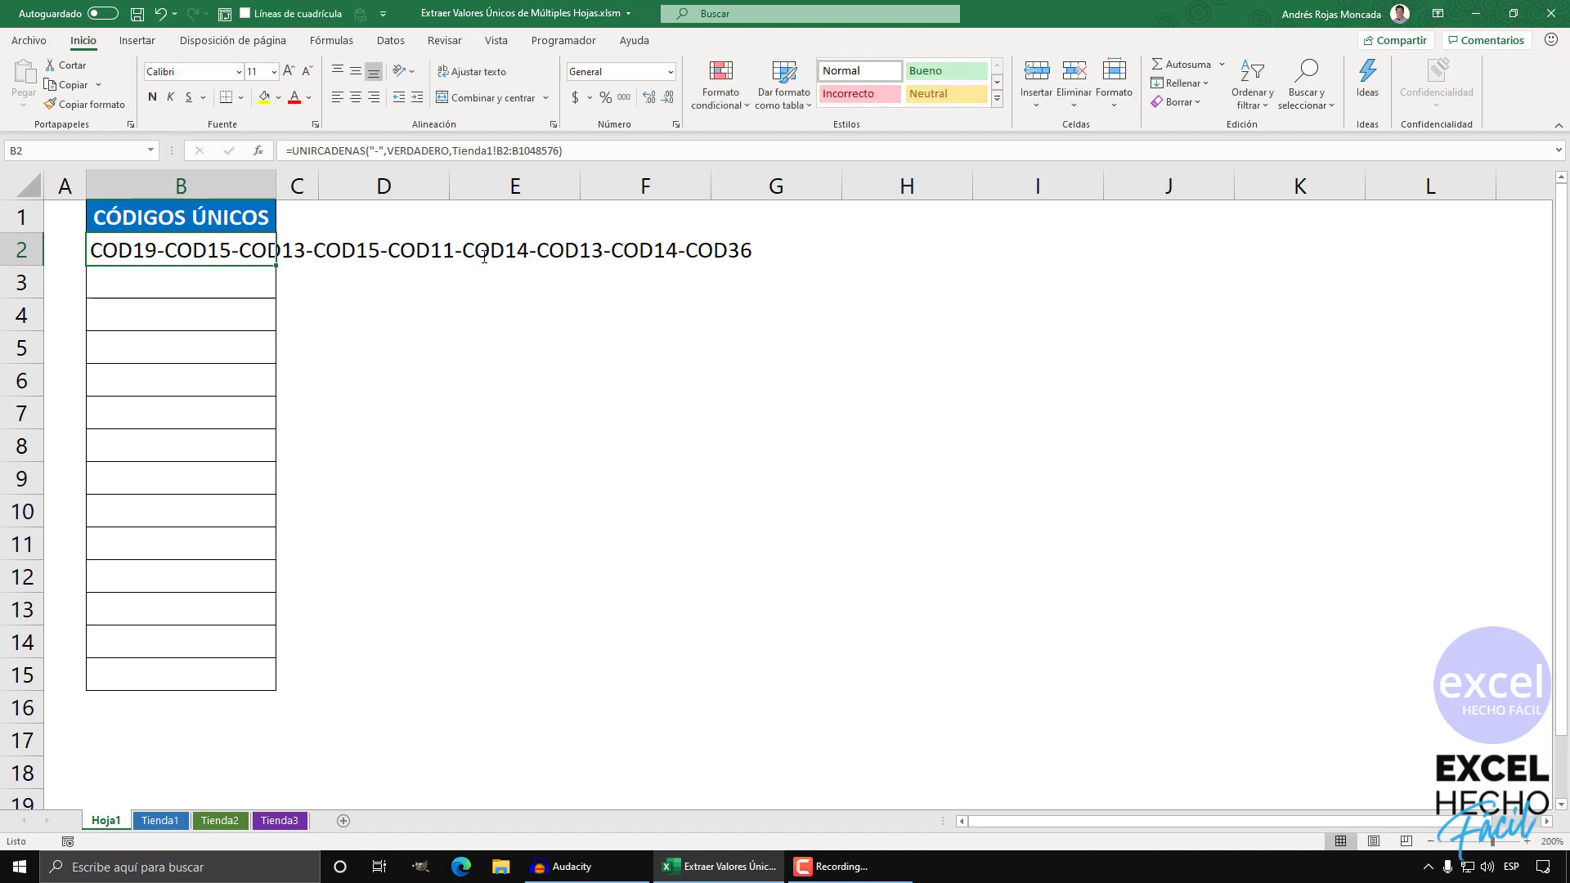
click(159, 820)
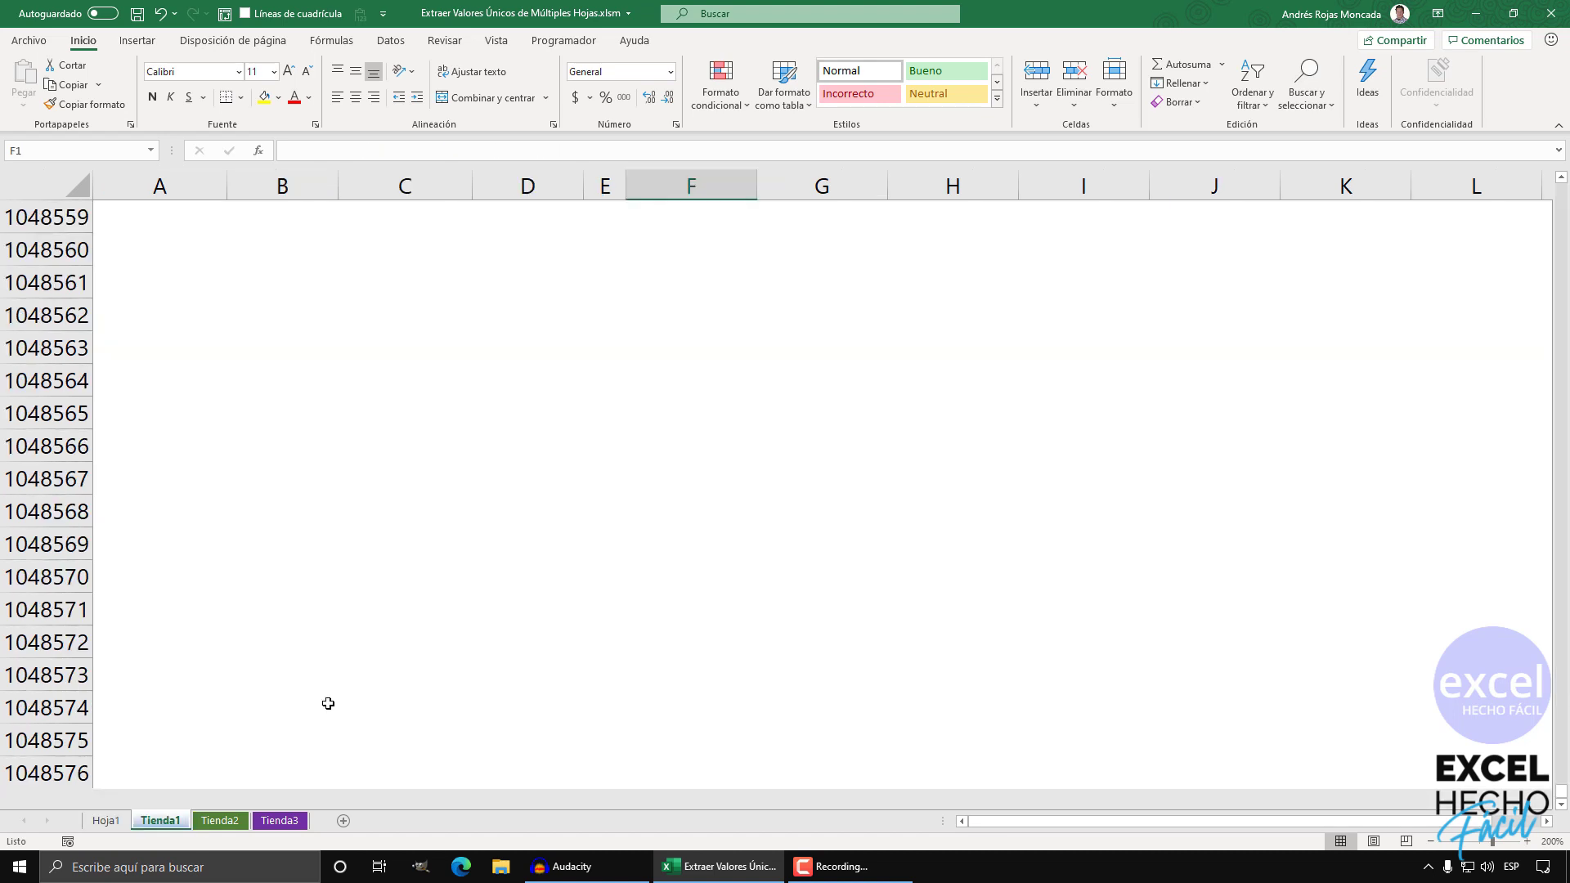
key(ctrl+BackSpace)
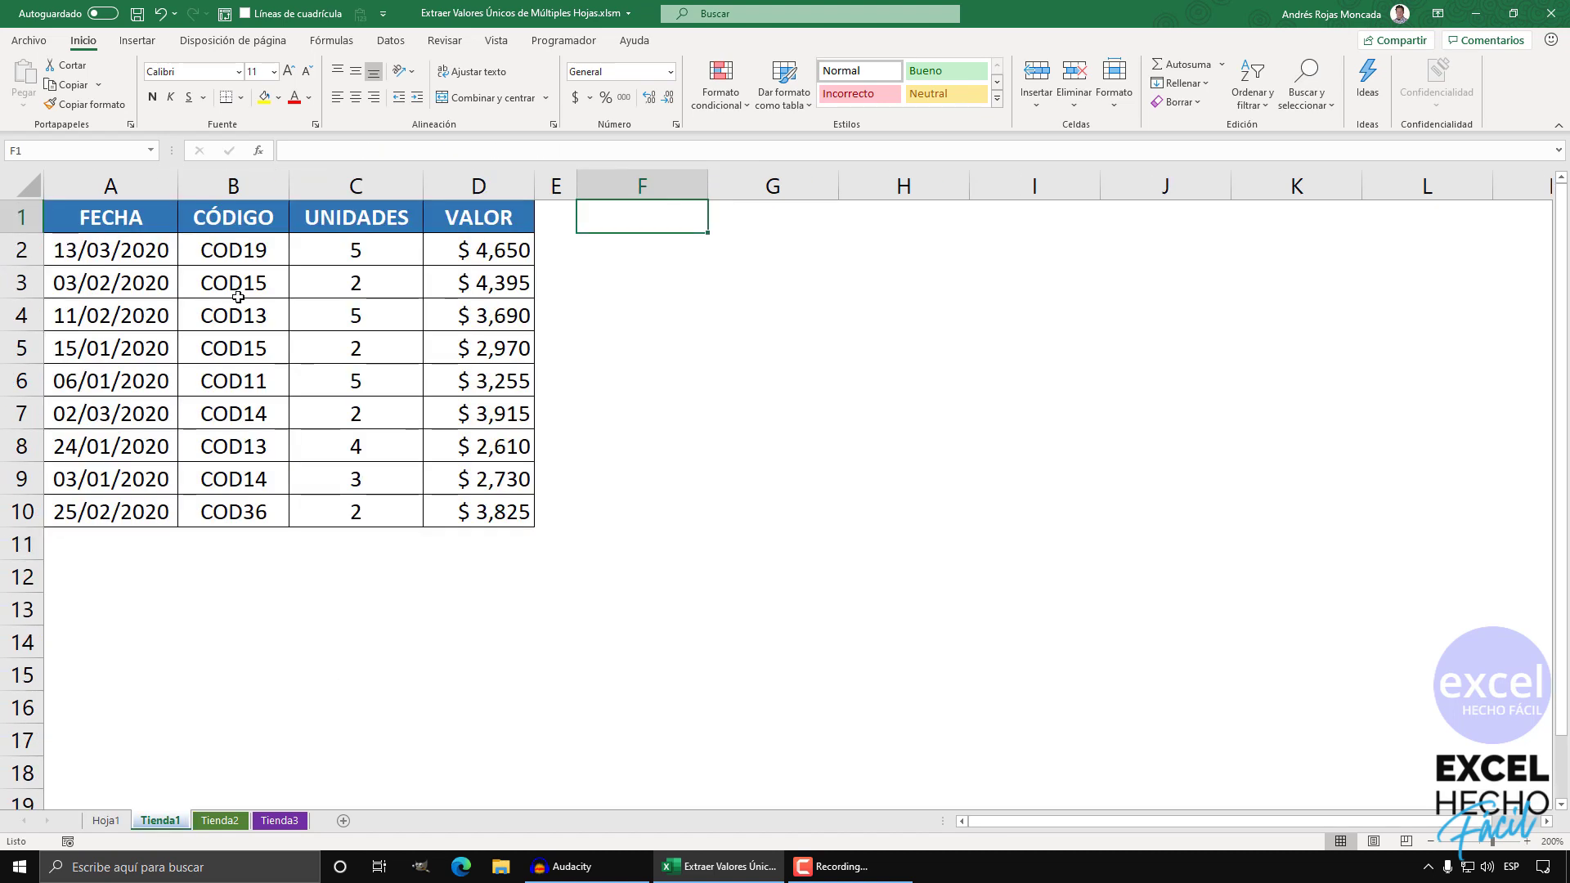
click(108, 822)
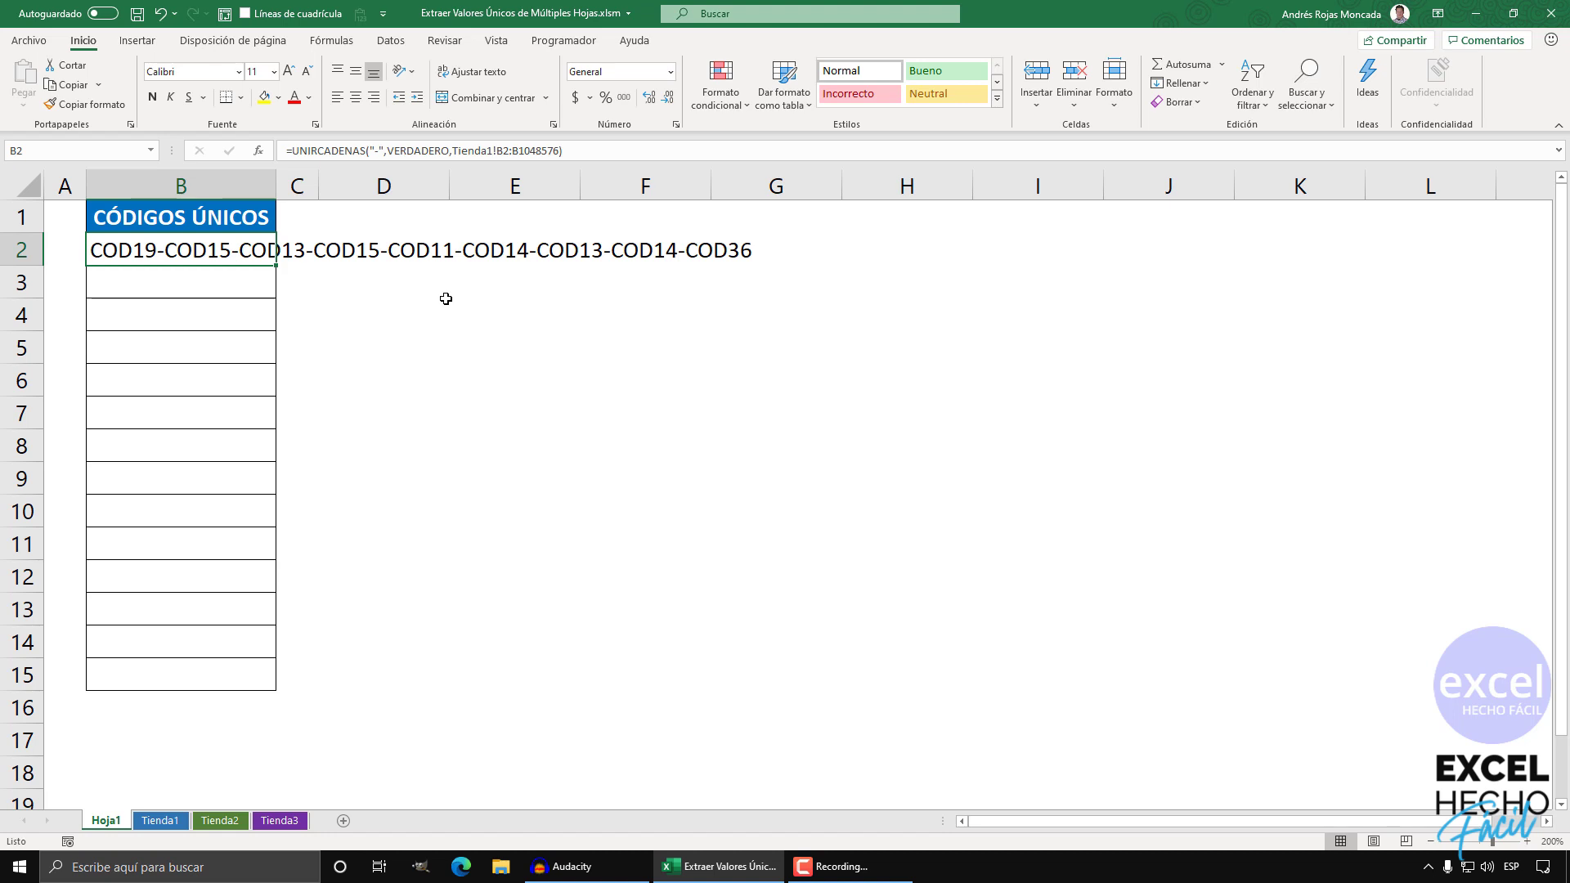
key(F2)
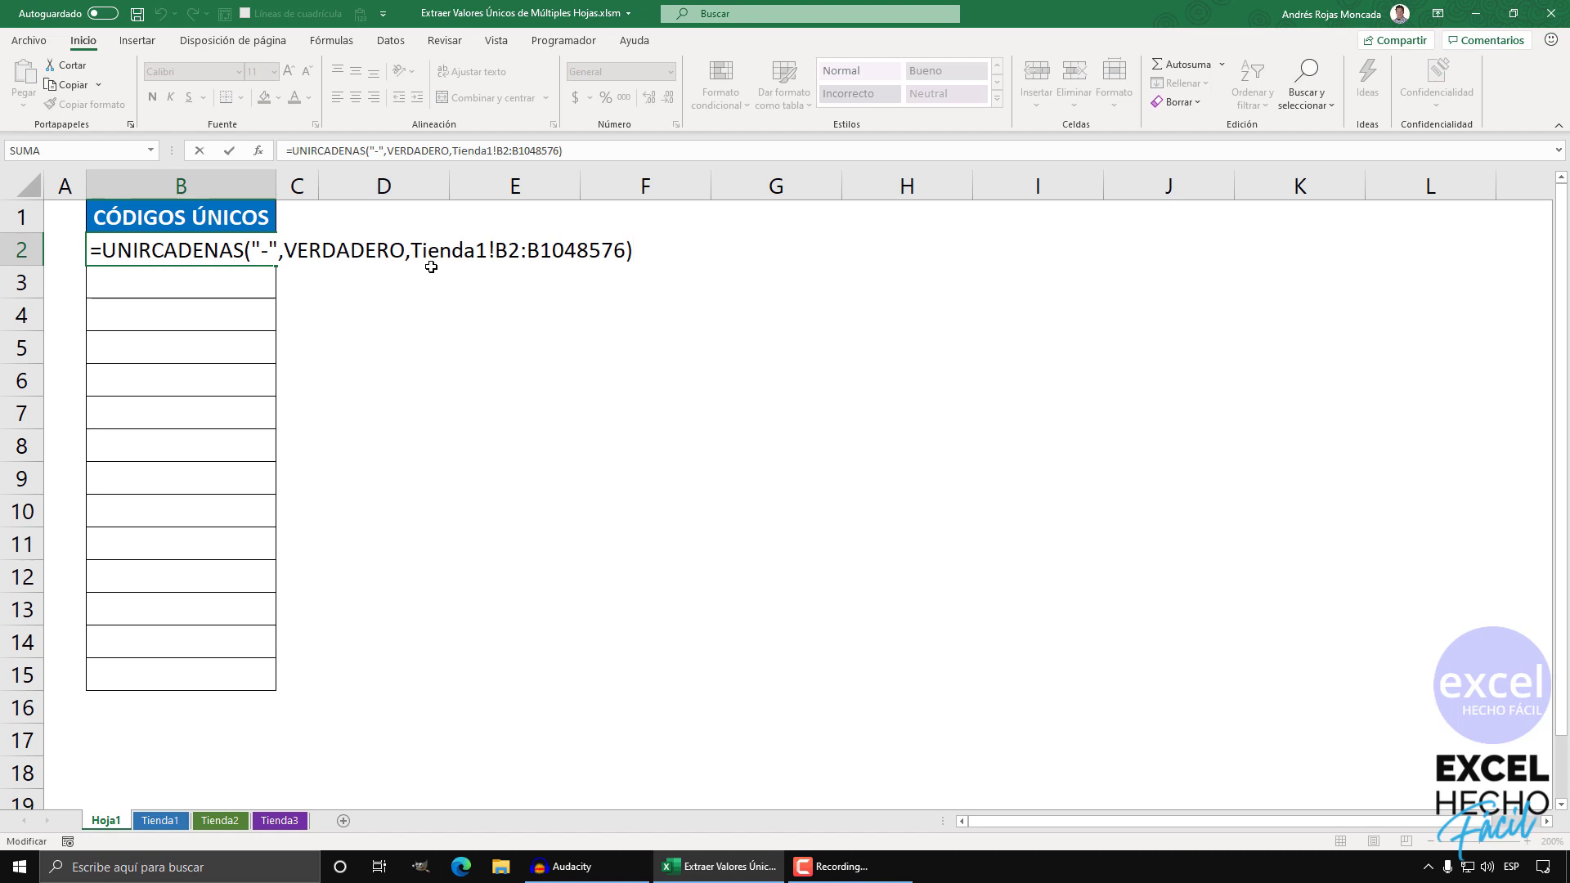
Change the reference to Tienda1:Tienda3!B2:B1048576 and preview the combined result with F9.
click(488, 251)
drag(410, 251, 489, 251)
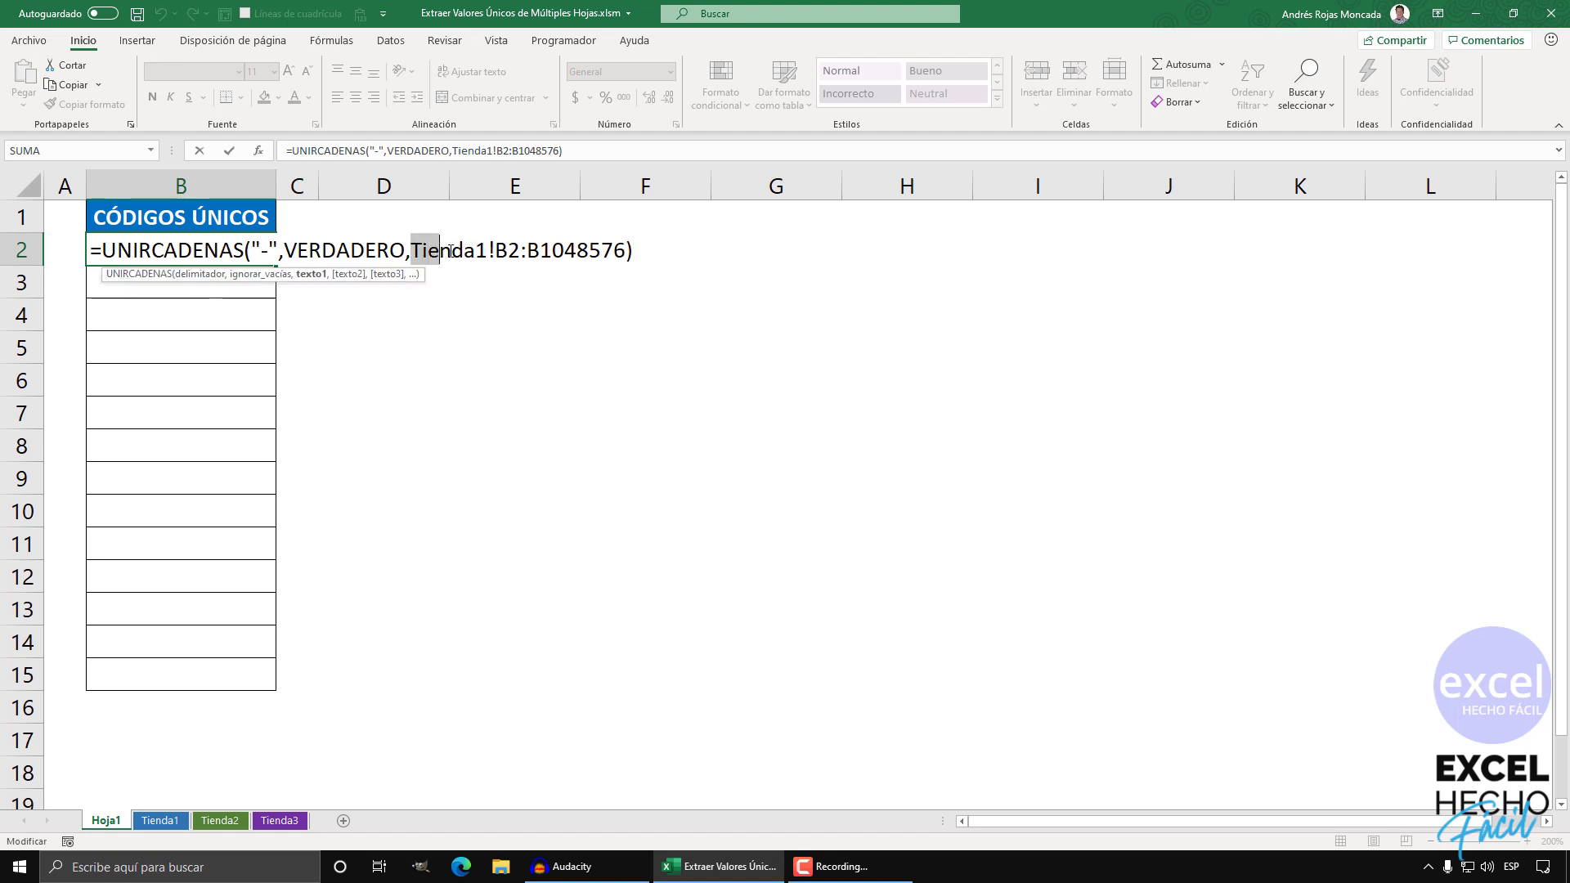
click(491, 251)
drag(496, 251, 624, 251)
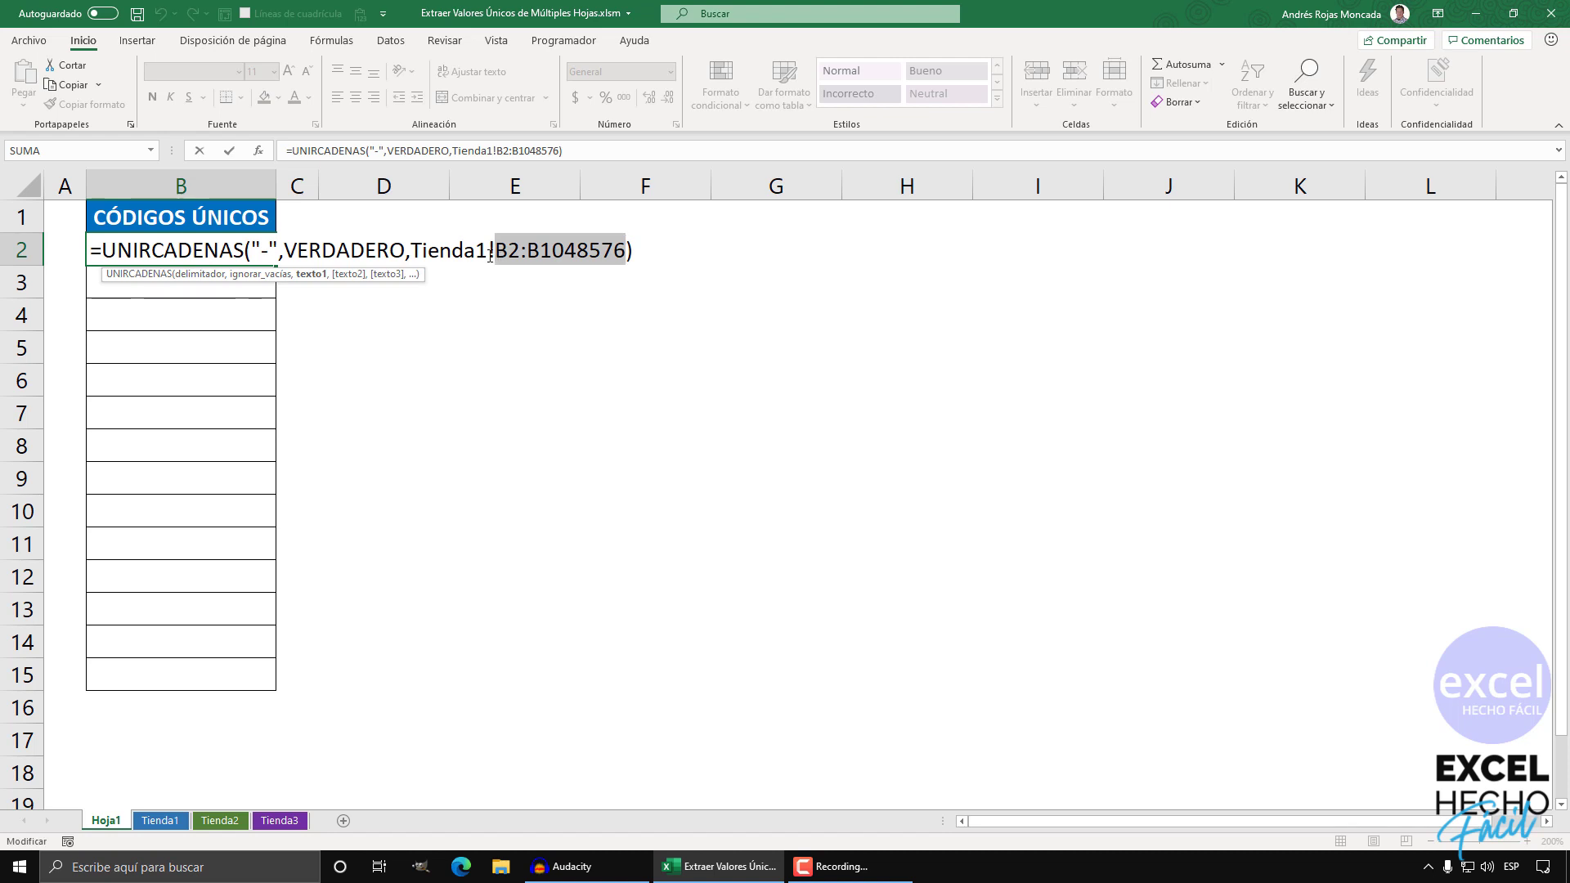
click(490, 254)
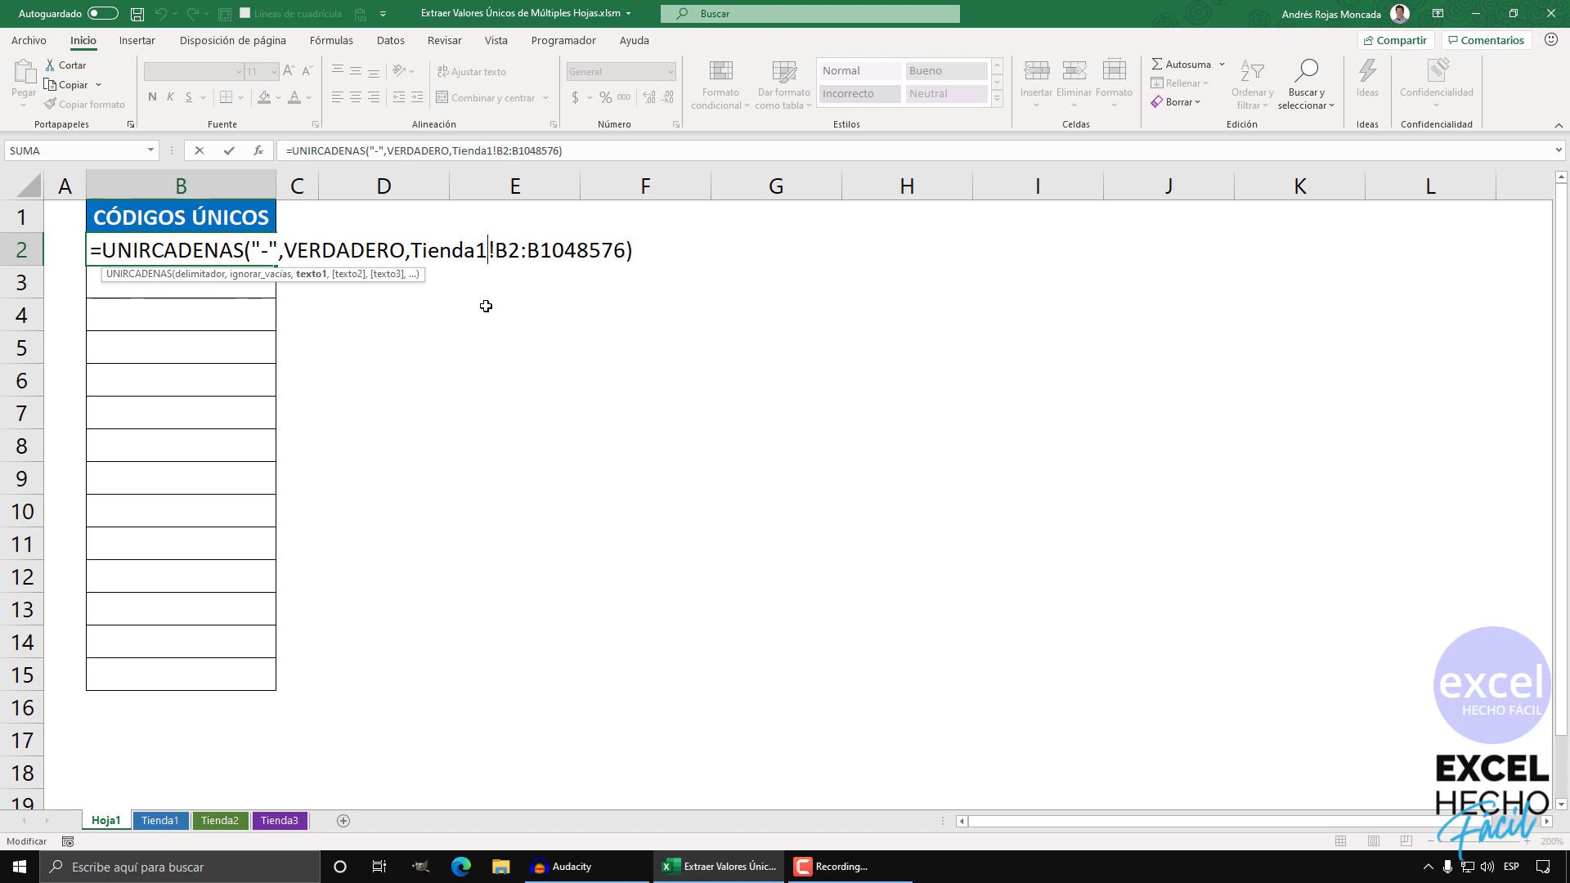
text(:)
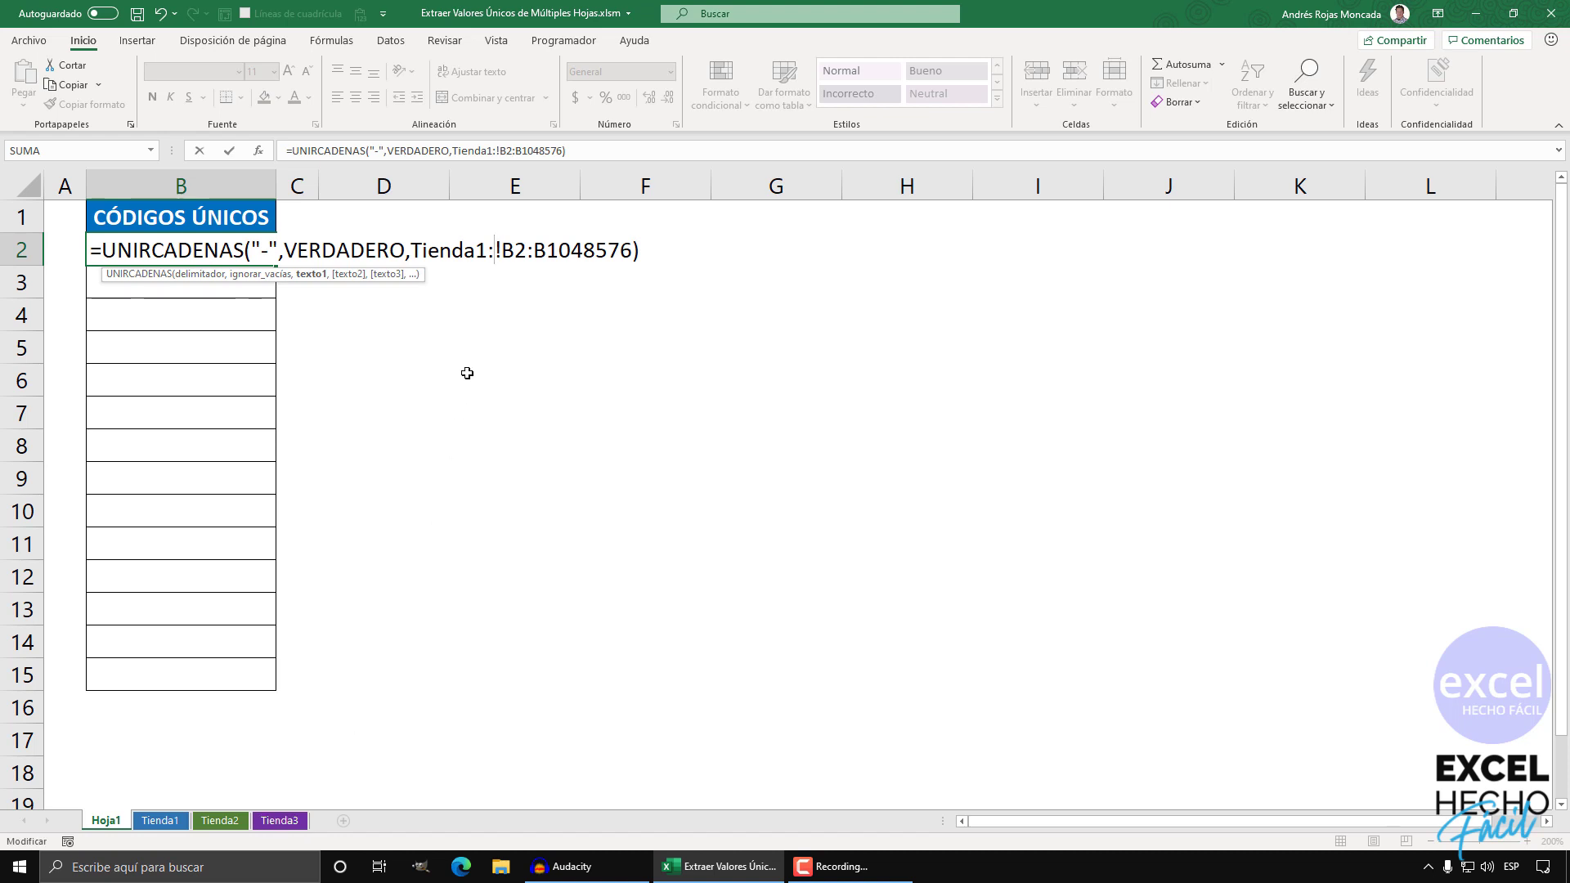
text(Tien)
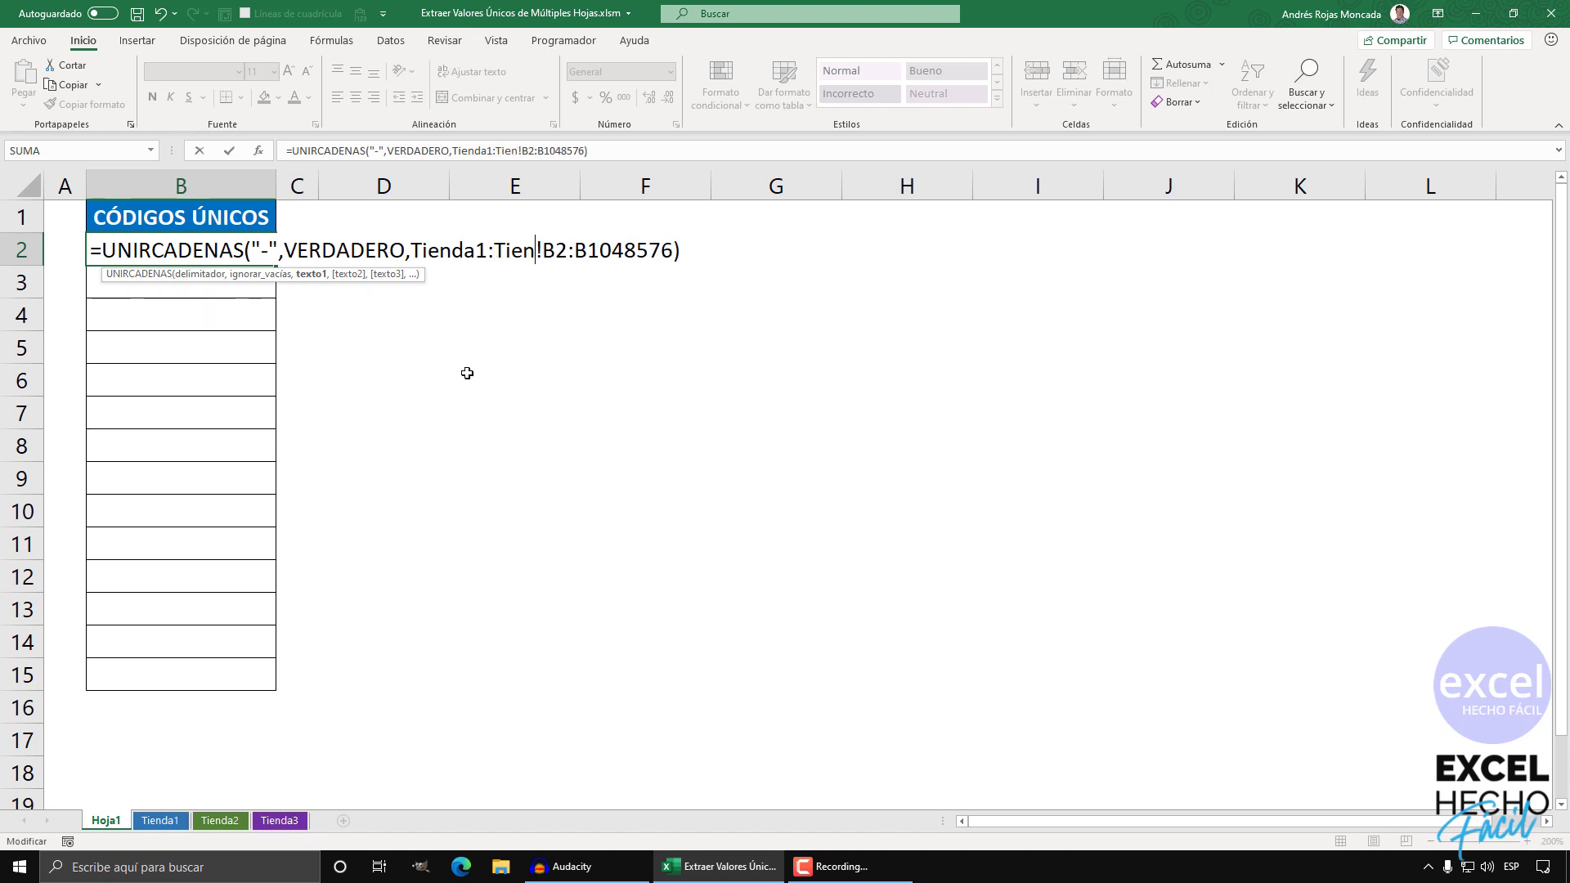
text(da3)
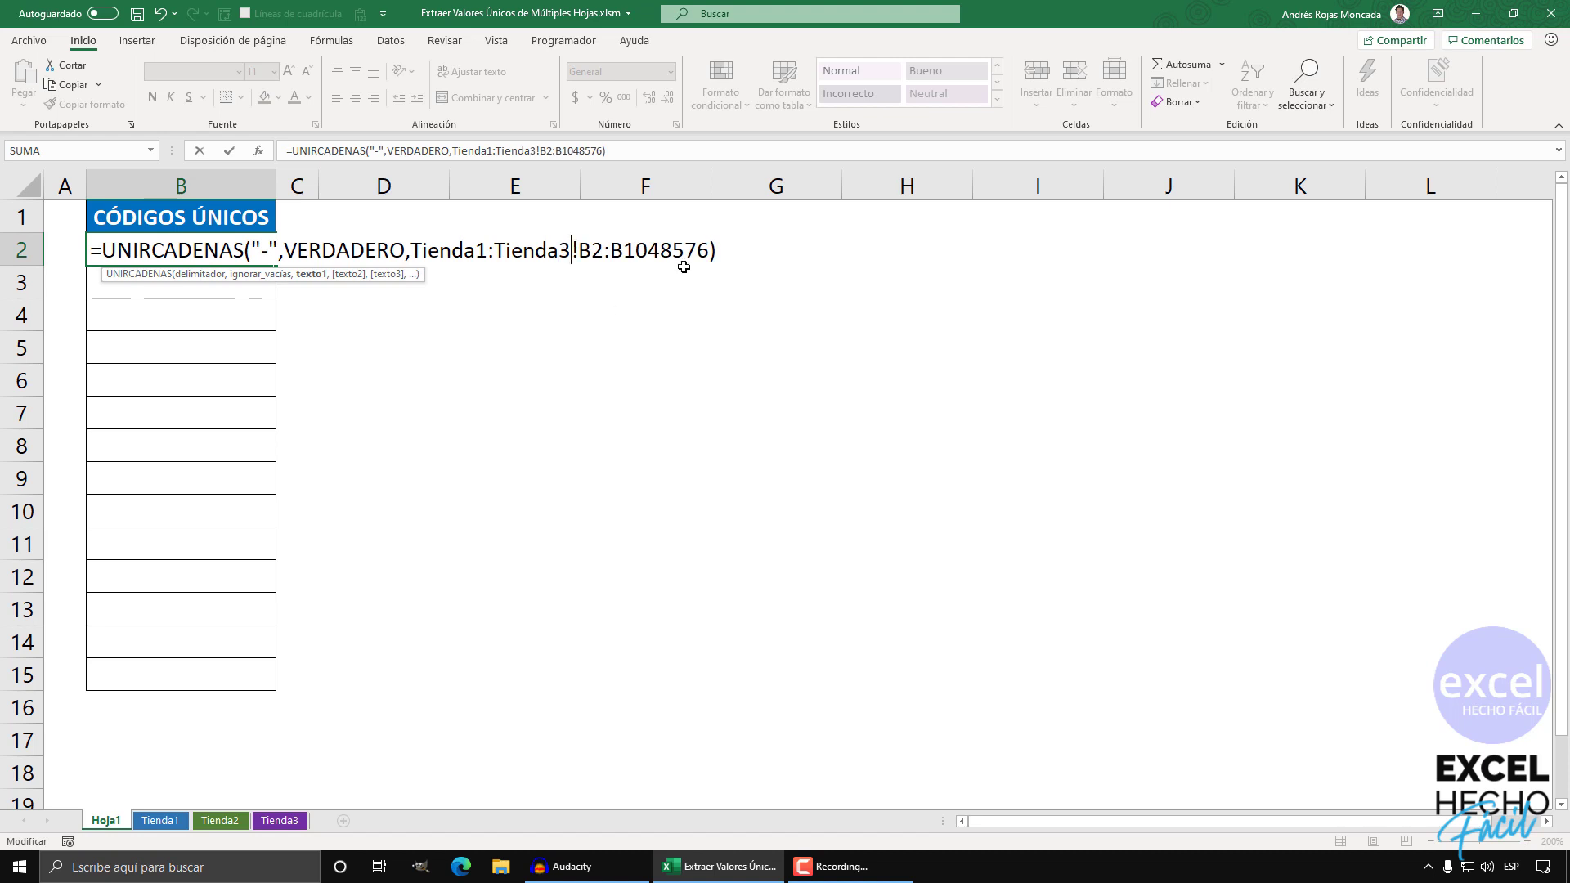
key(End)
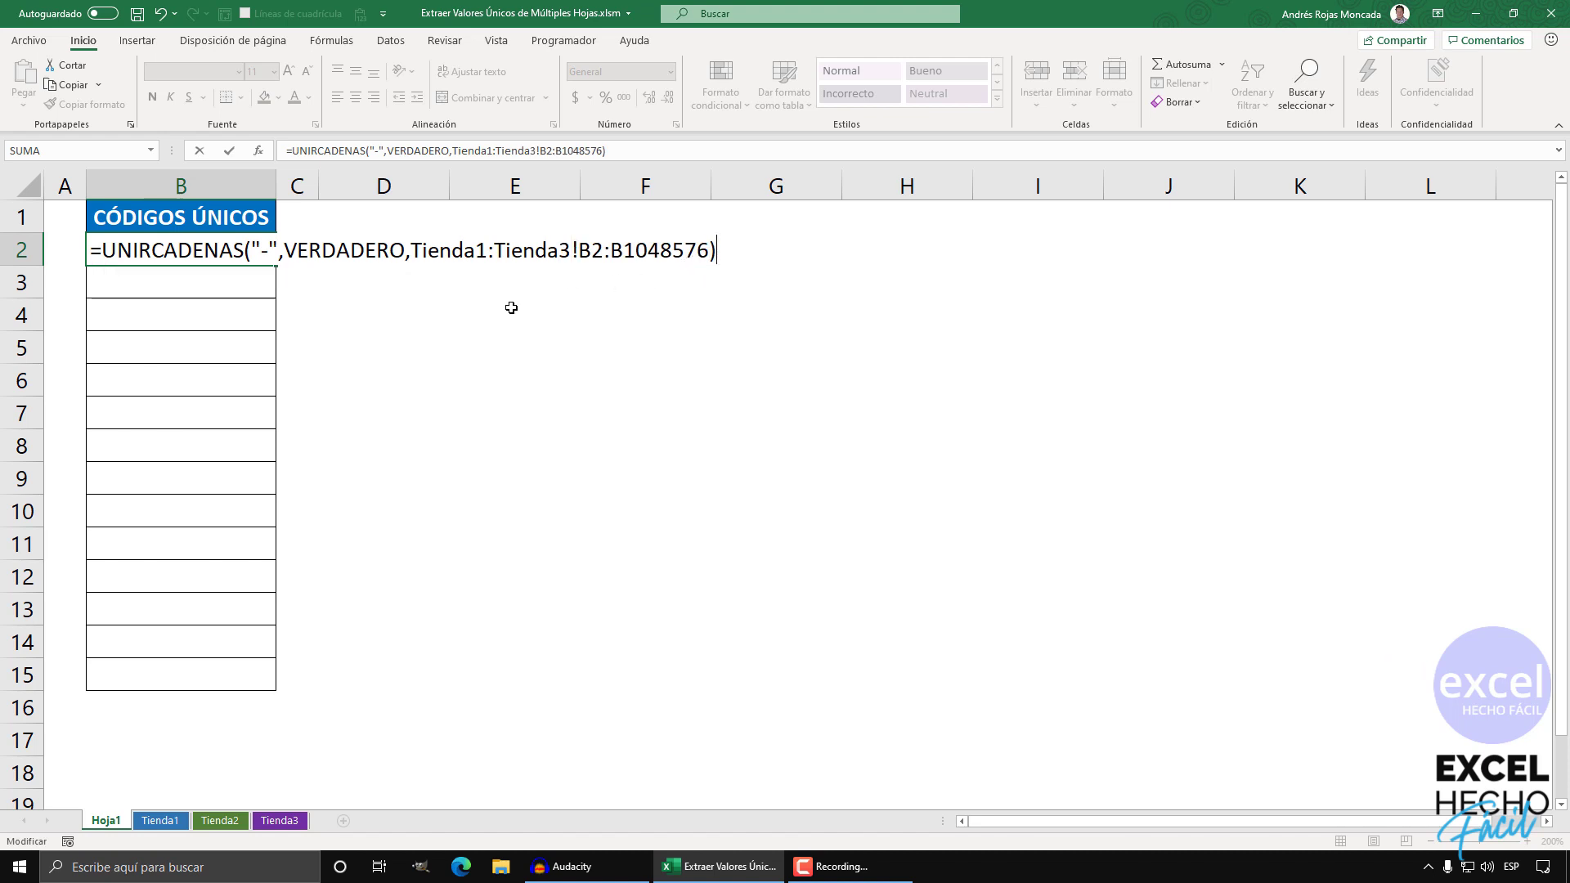
key(F9)
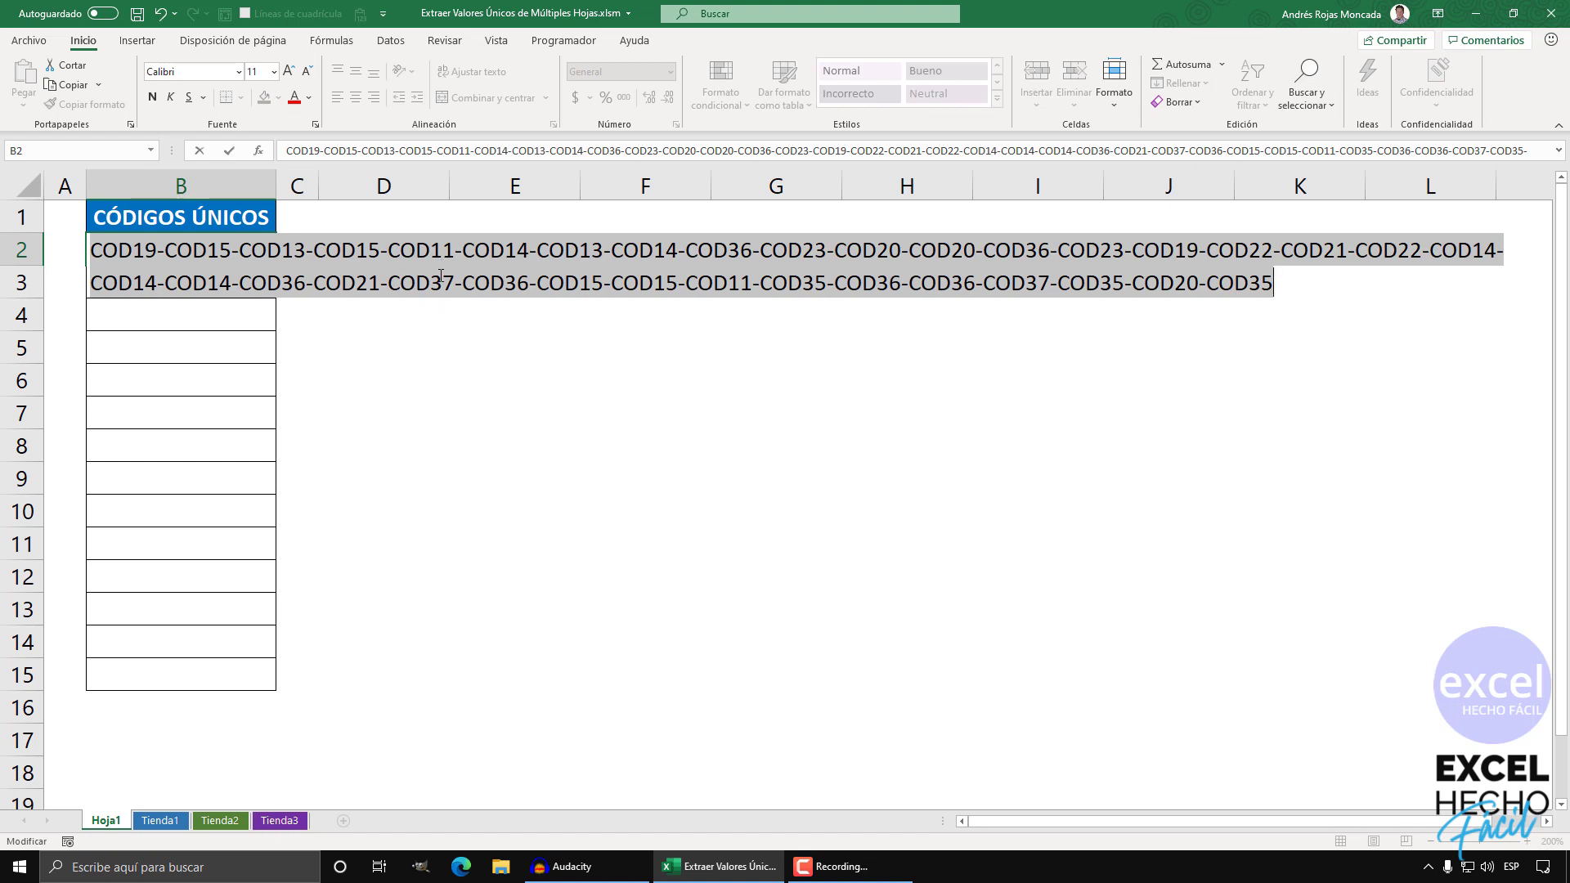
Undo the F9 preview and wrap the Tienda1:Tienda3 sheet range in apostrophes.
key(ctrl+z)
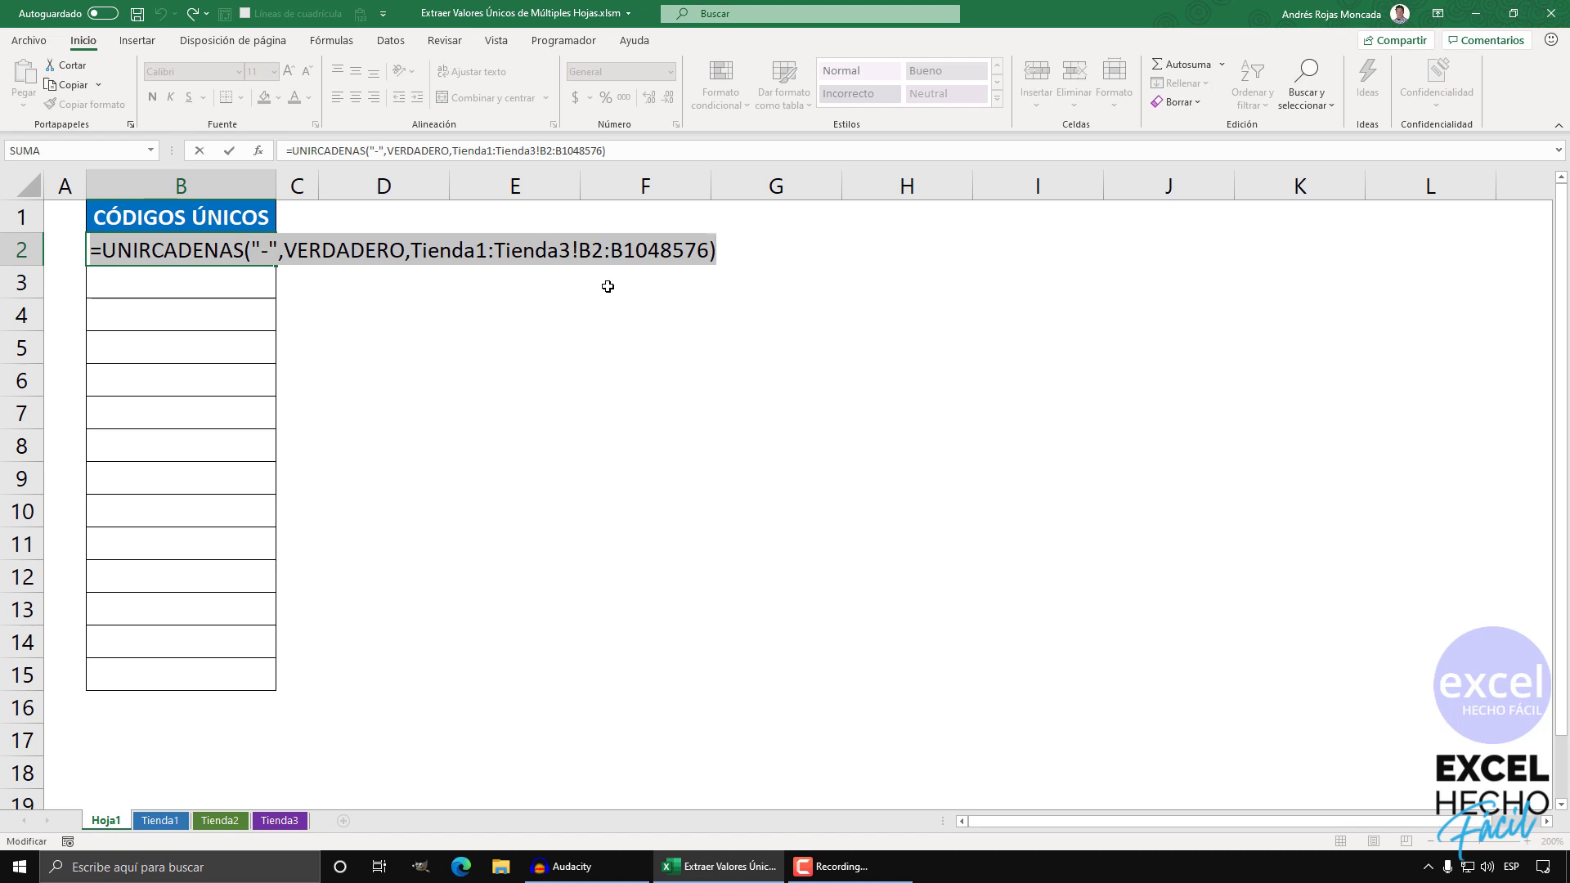
click(567, 254)
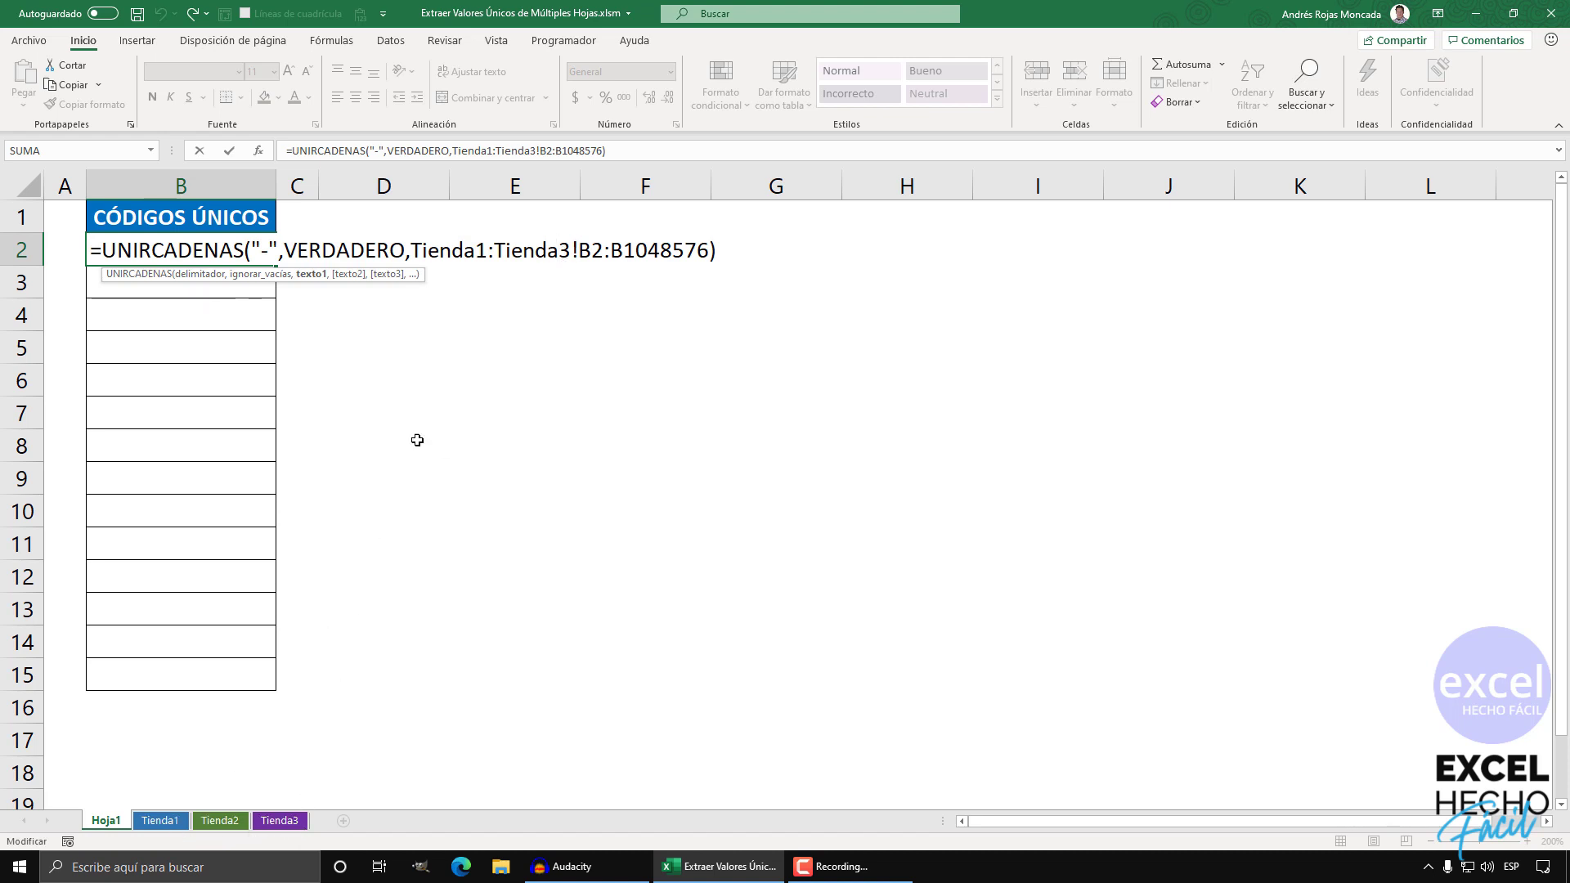
click(411, 250)
text(')
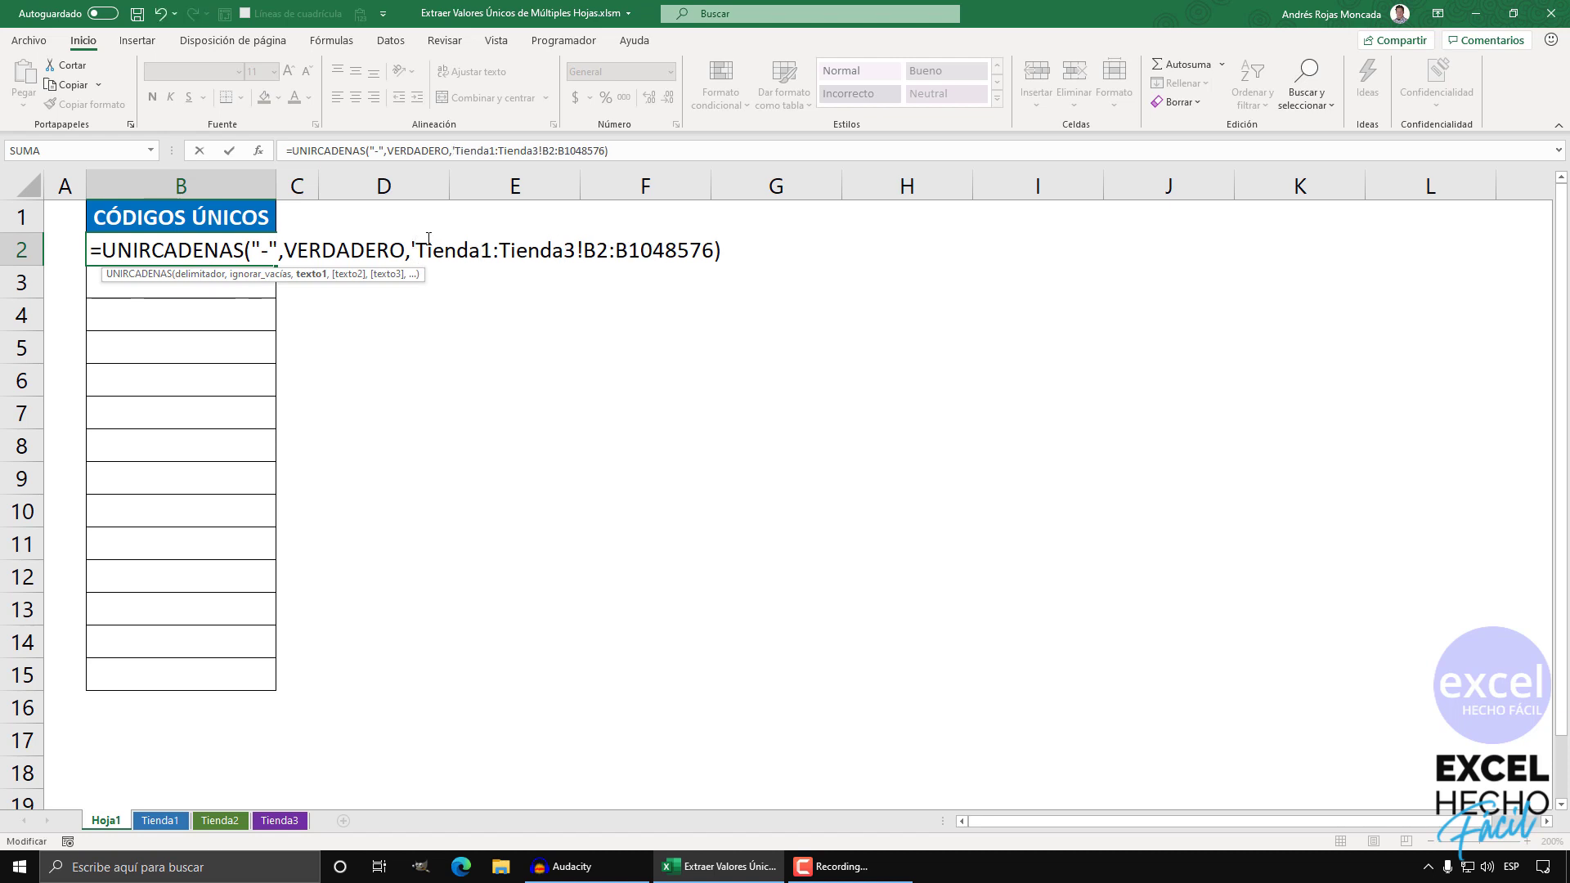
click(580, 251)
text(')
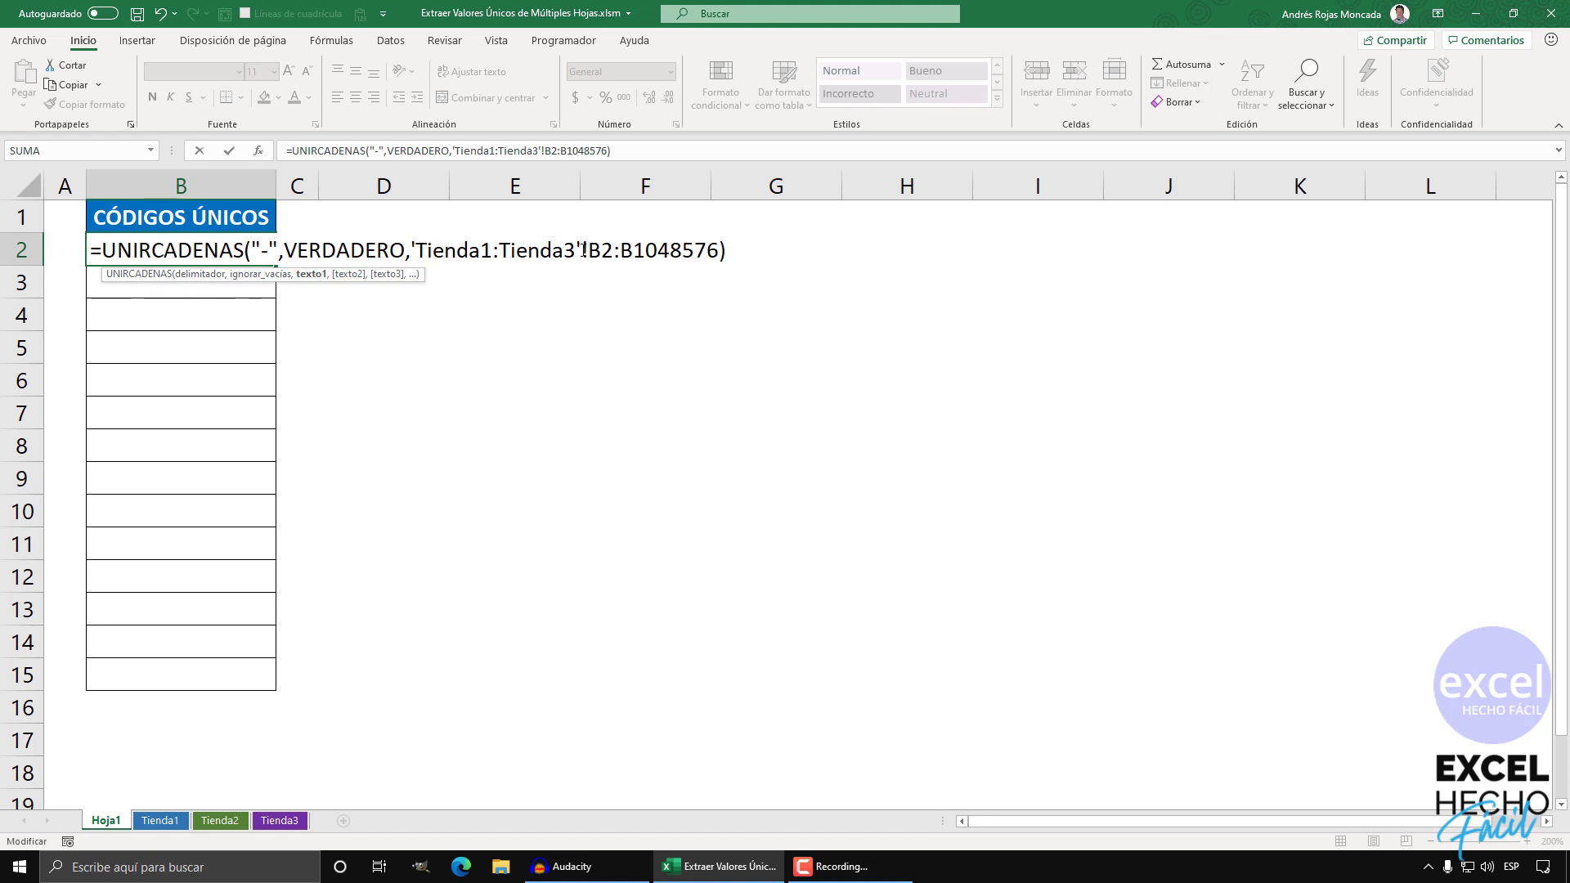
Remove the apostrophes again, leaving Tienda1:Tienda3!B2:B1048576 unquoted in the formula.
drag(577, 250, 427, 251)
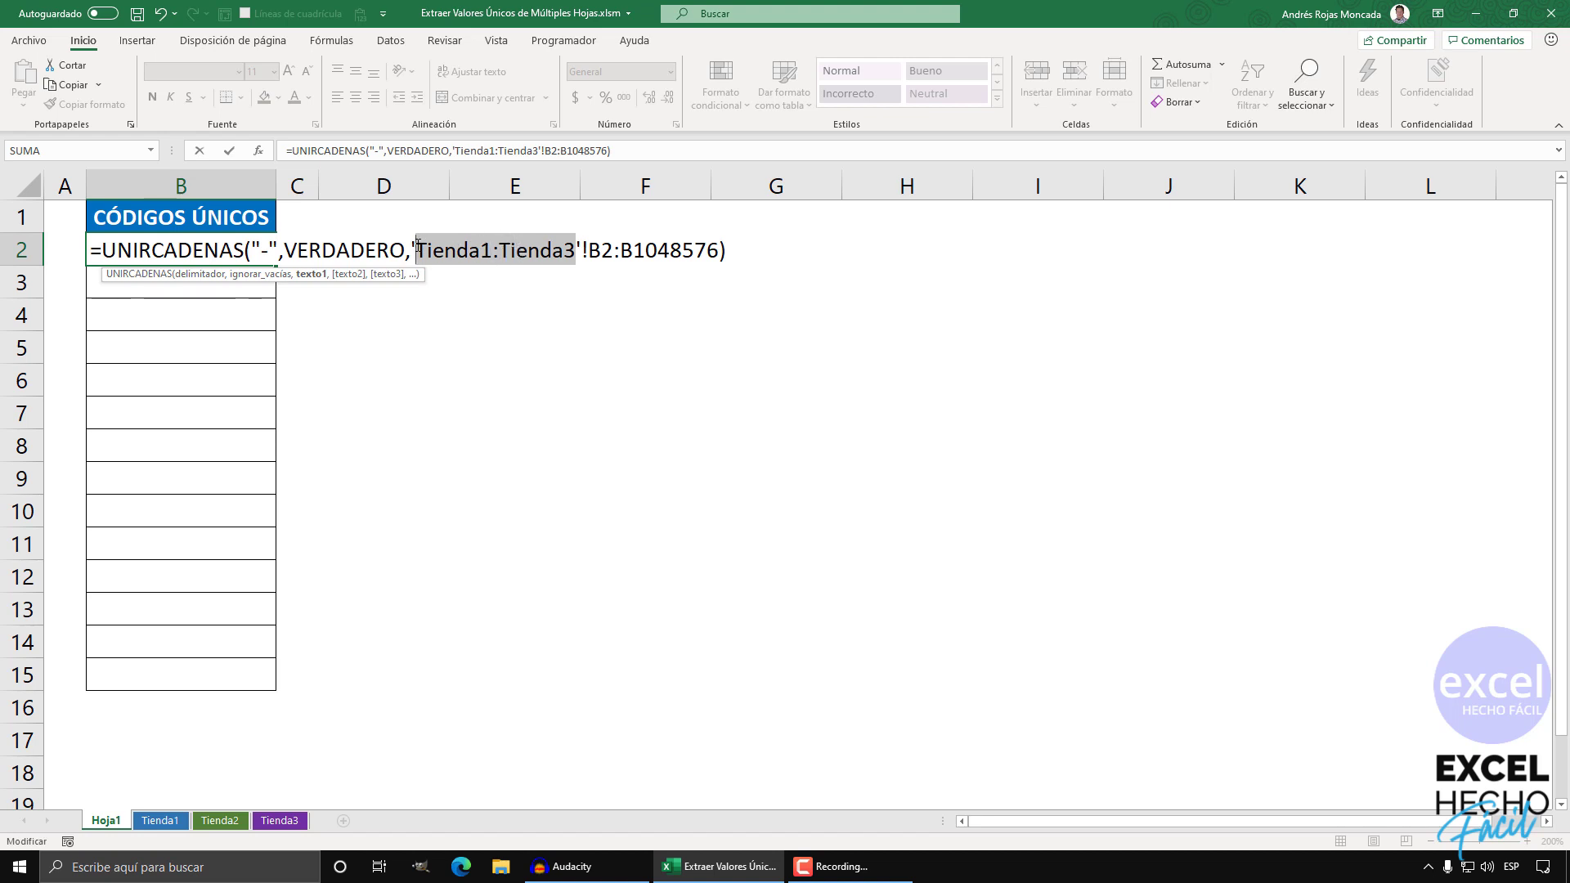
key(Left)
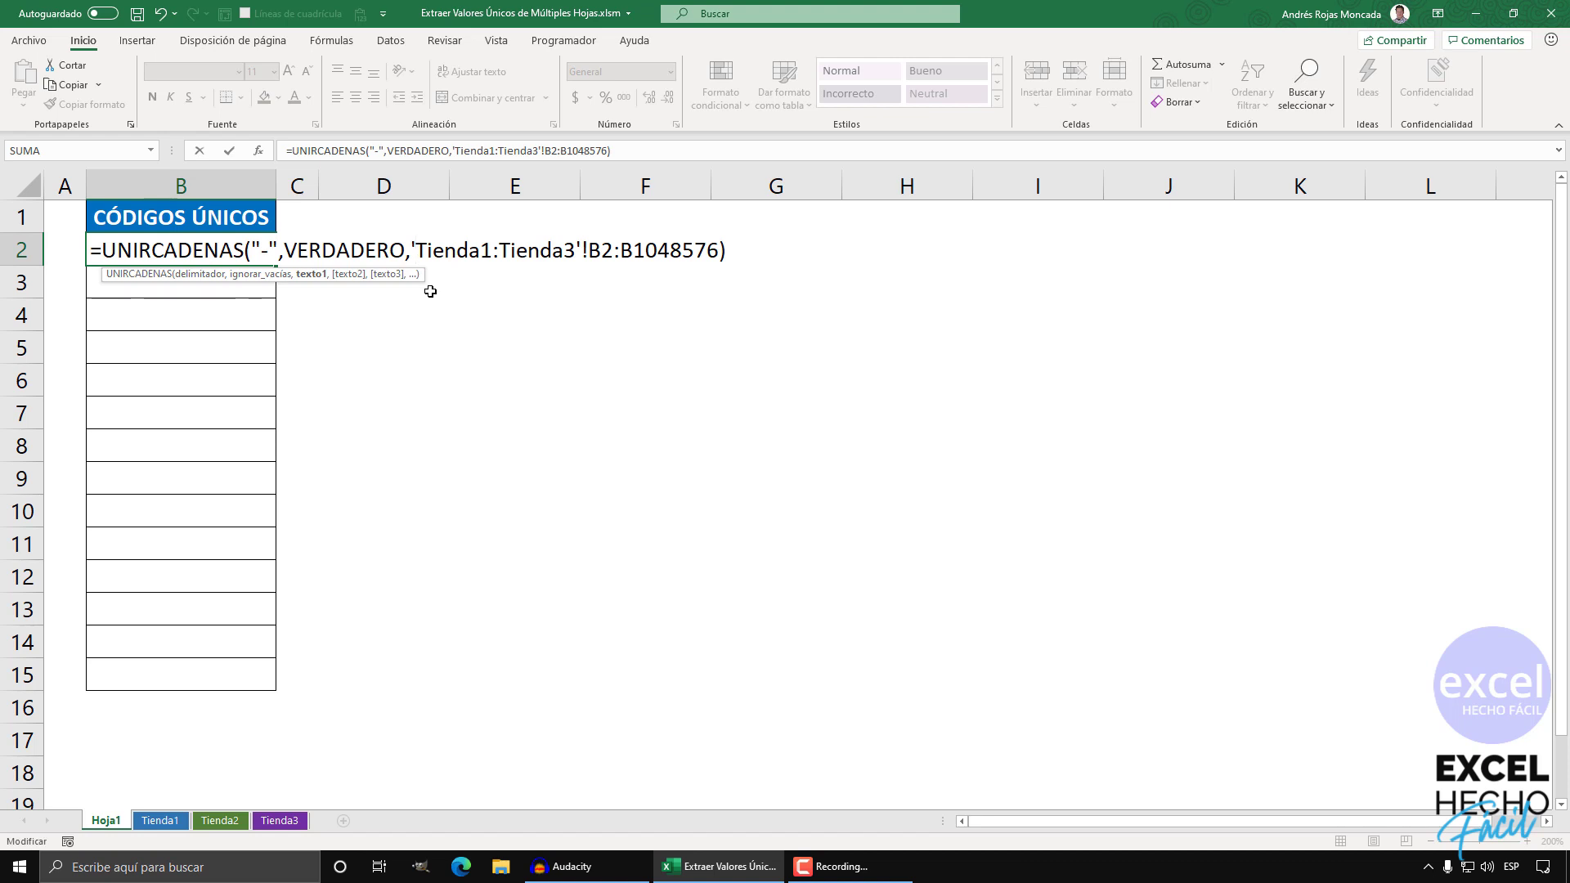
key(BackSpace)
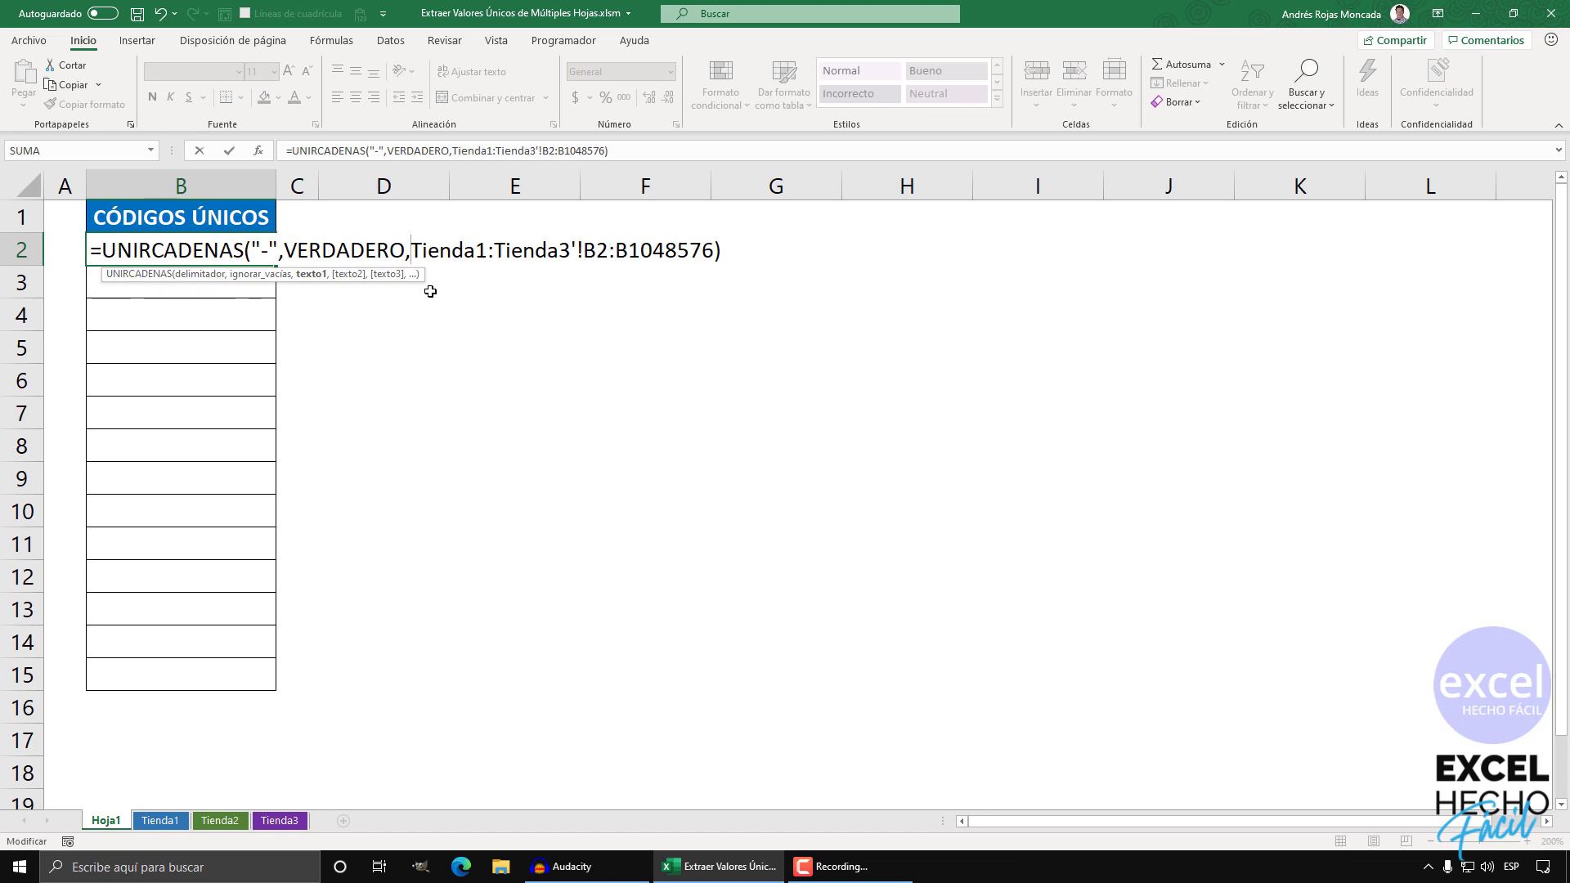
click(576, 256)
key(BackSpace)
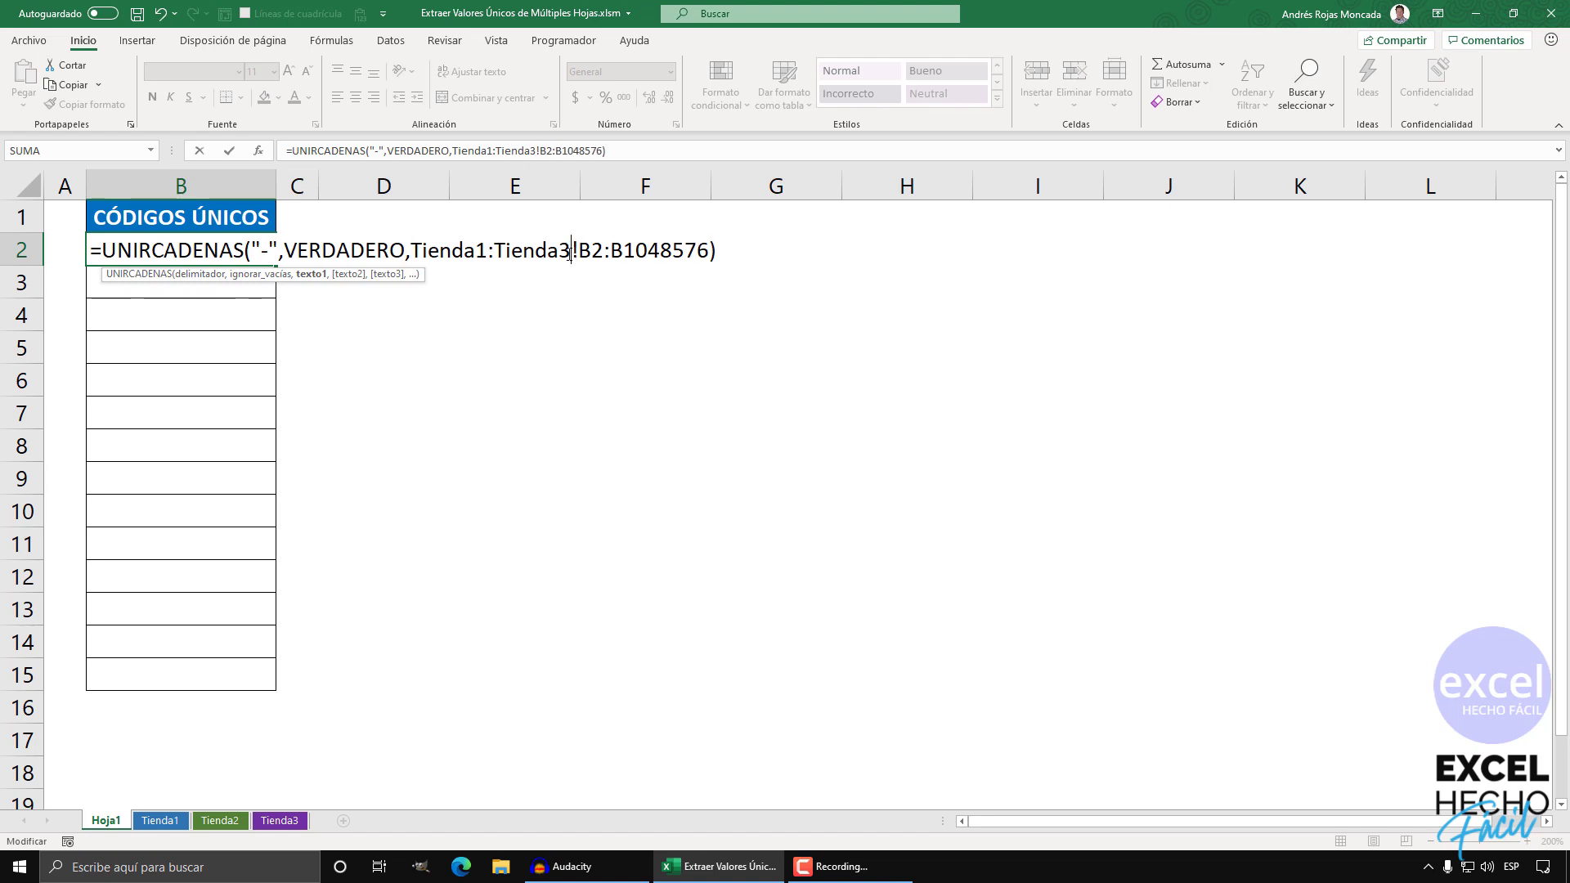
click(718, 251)
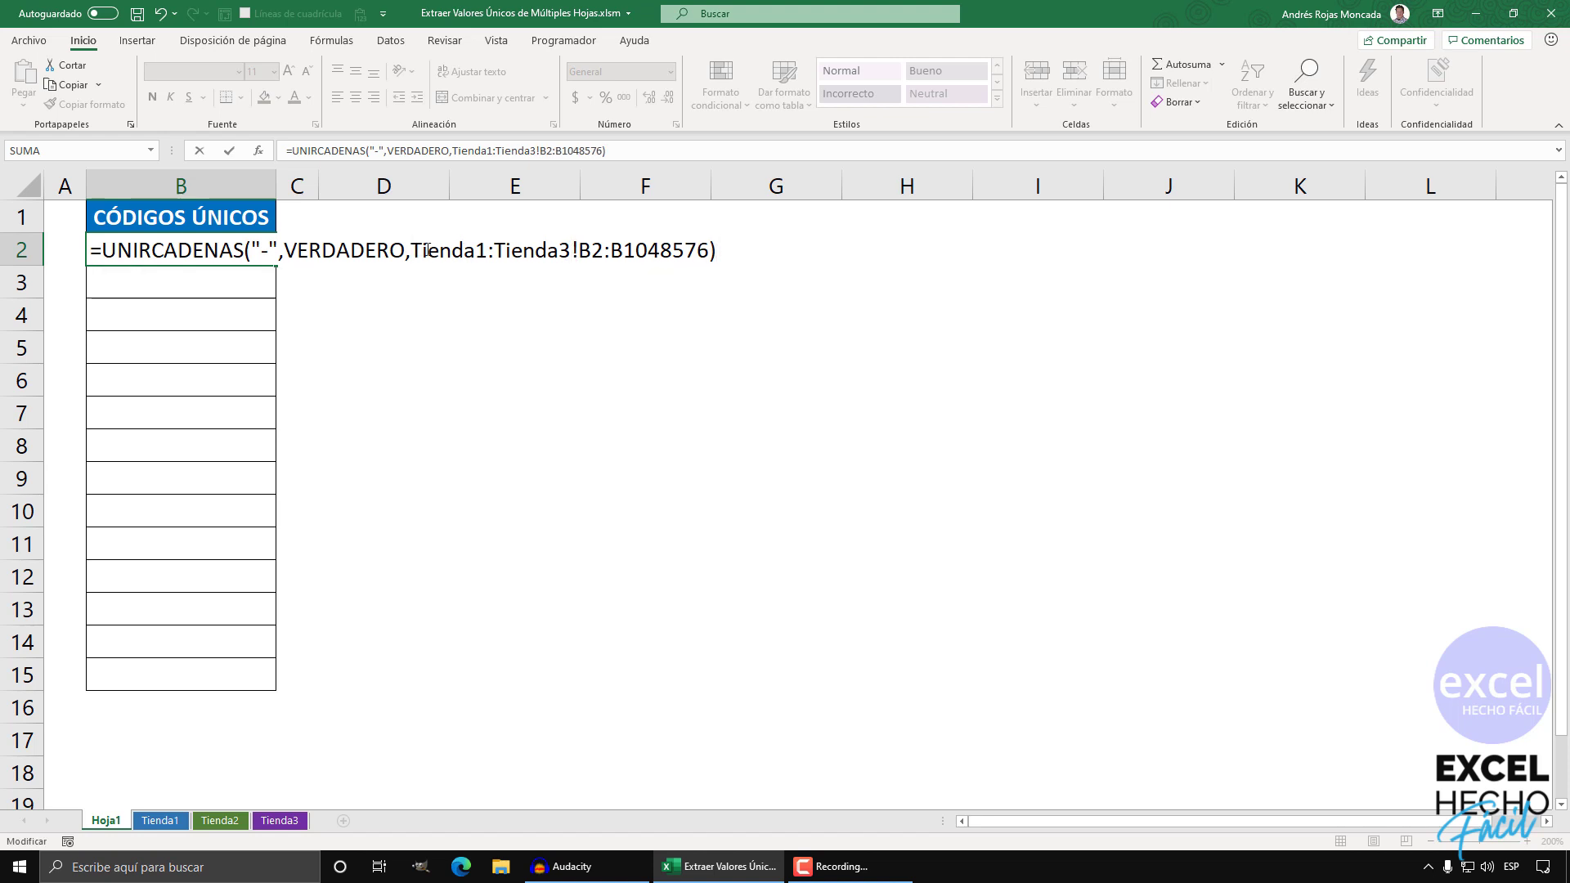
drag(410, 250, 711, 250)
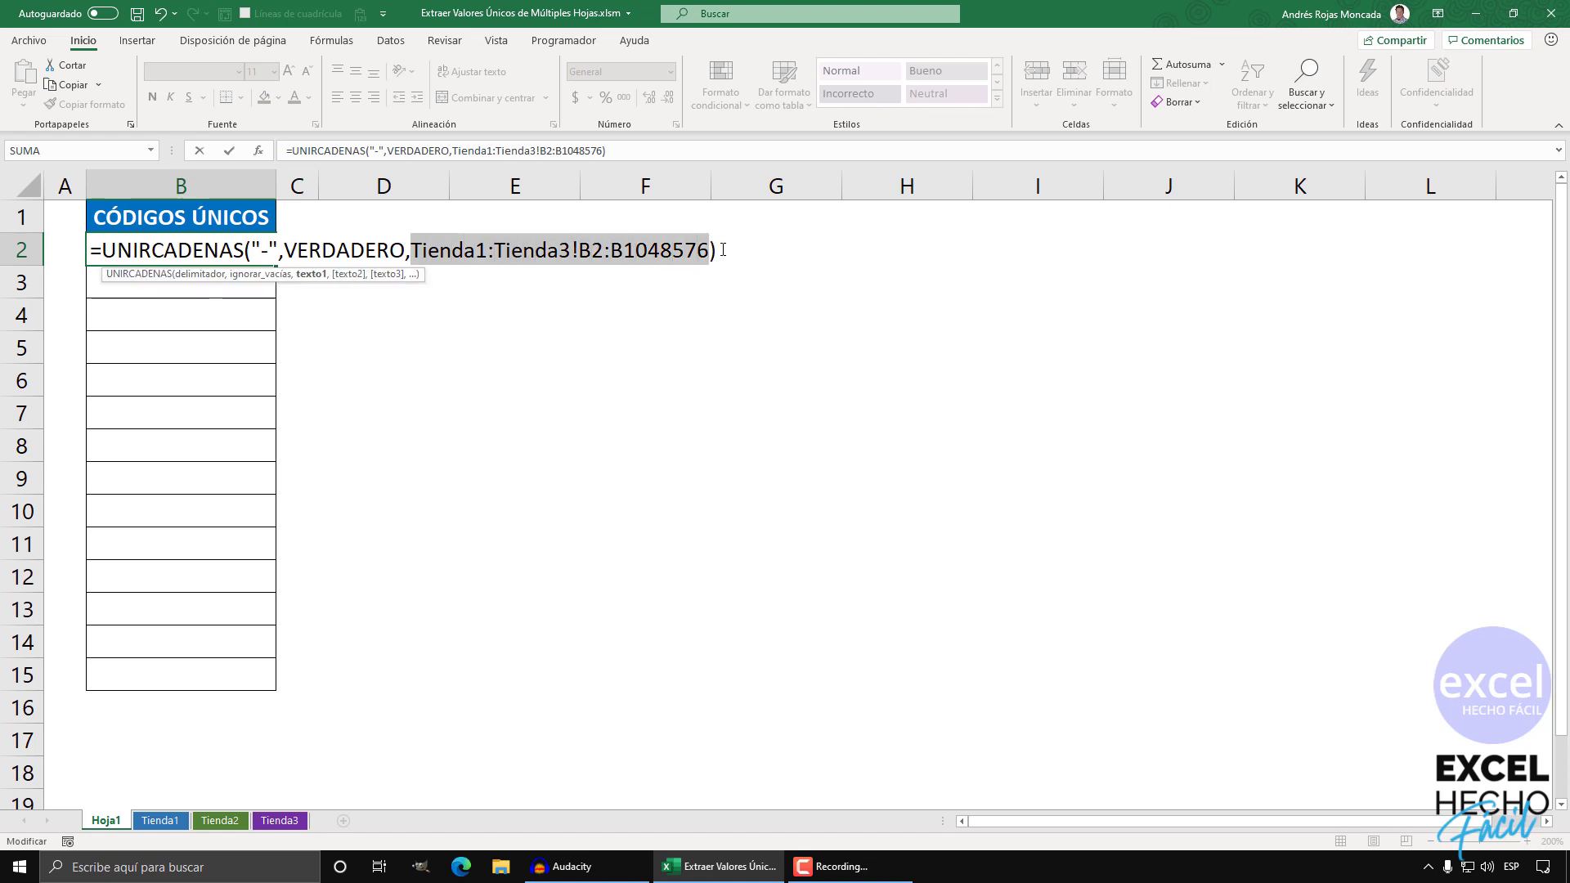
key(End)
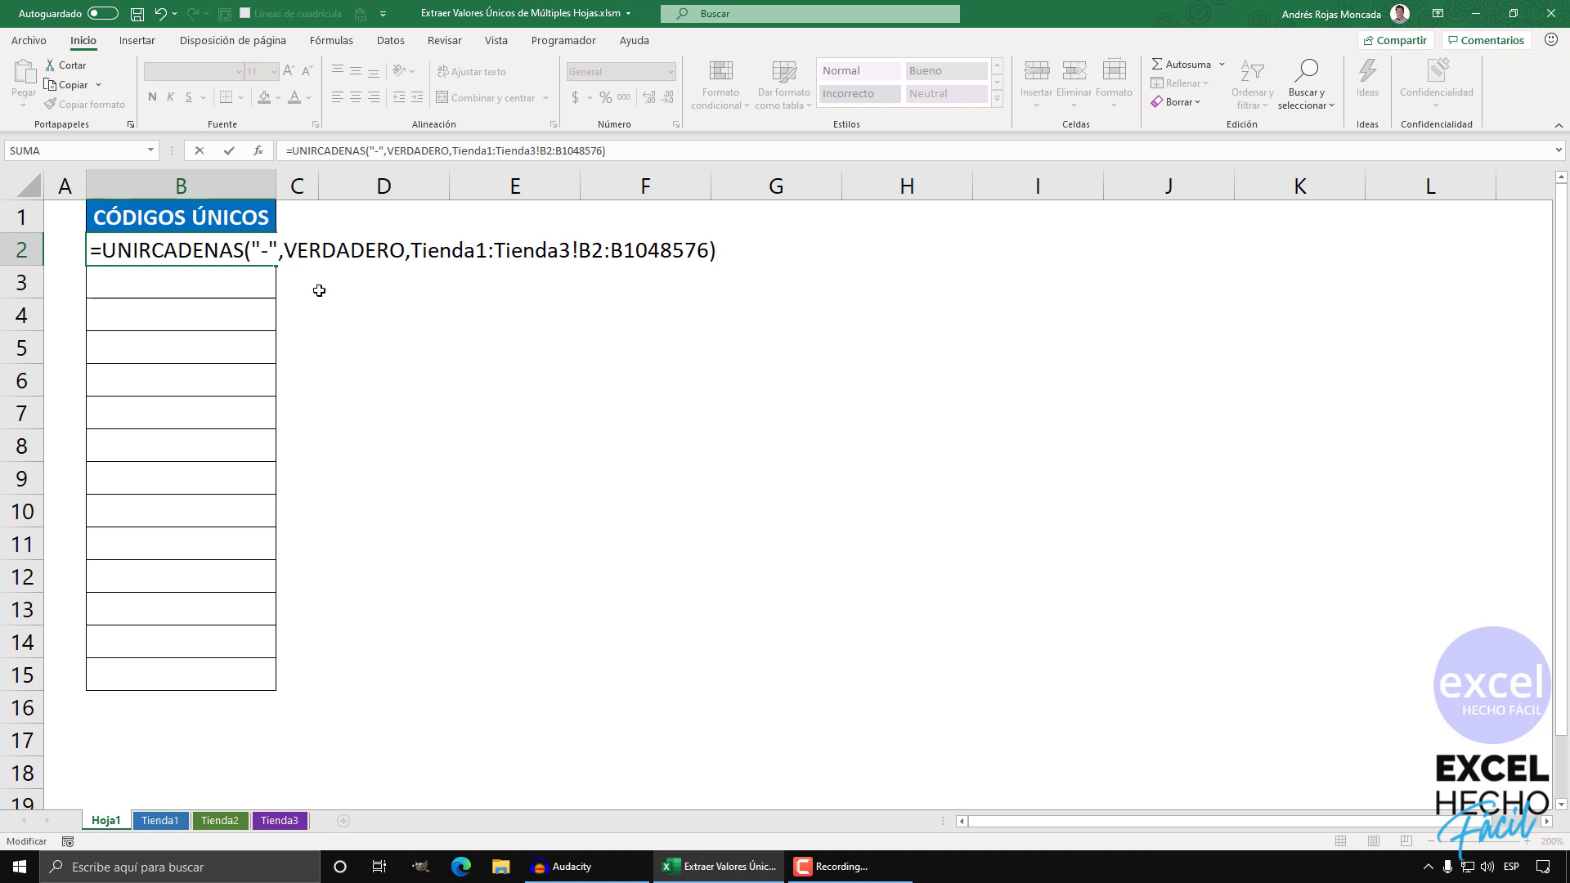
Preview and revert B2's result, commit the formula, and open the VBA editor with Alt+F11.
key(F9)
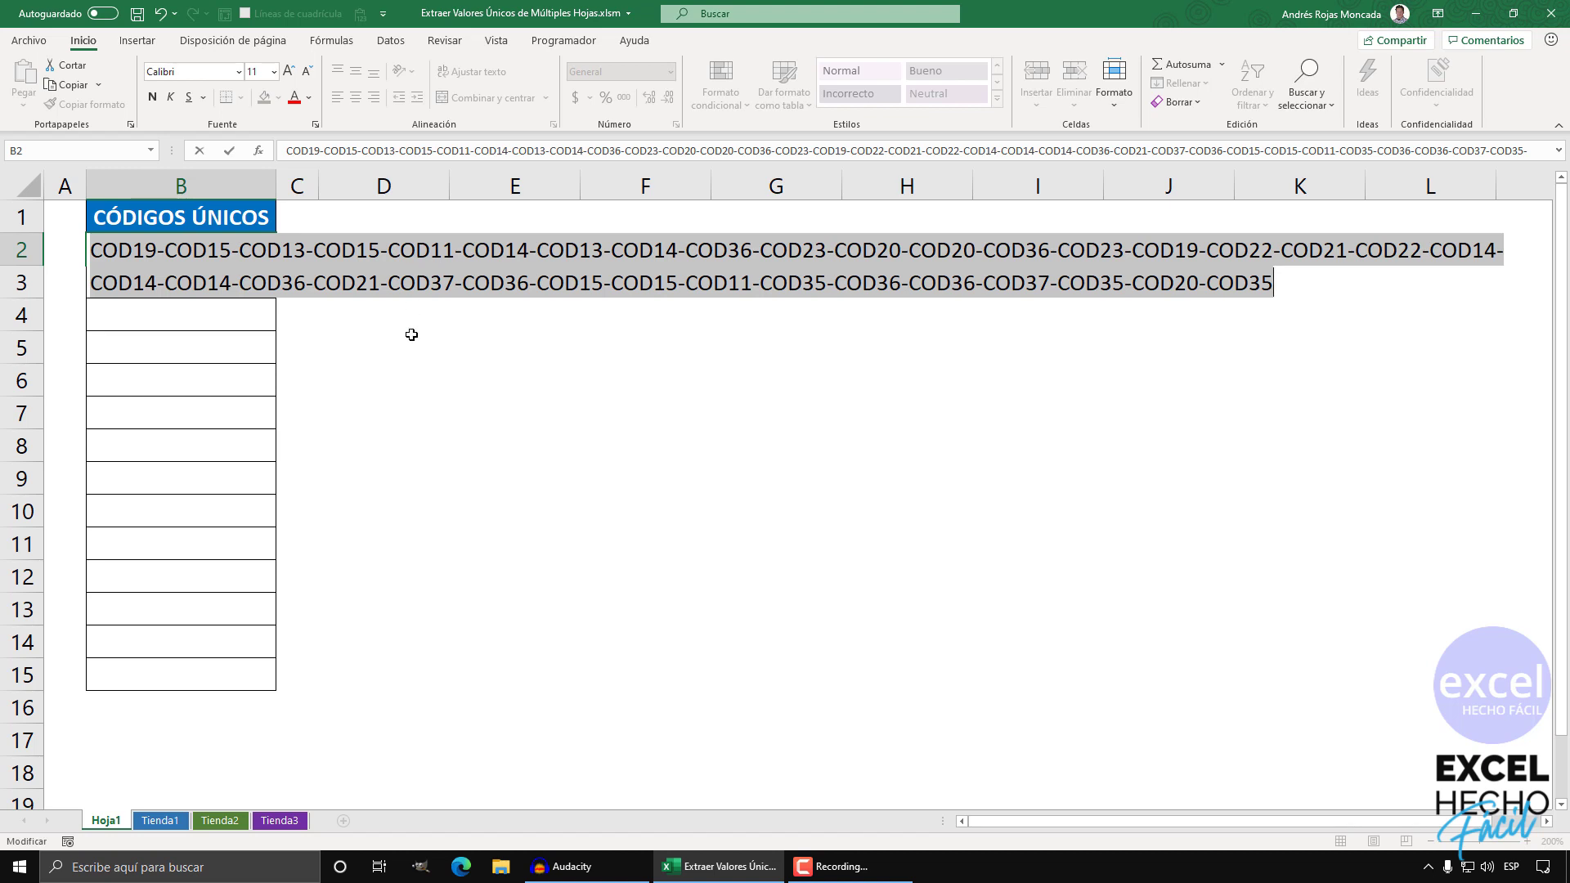
key(ctrl+z)
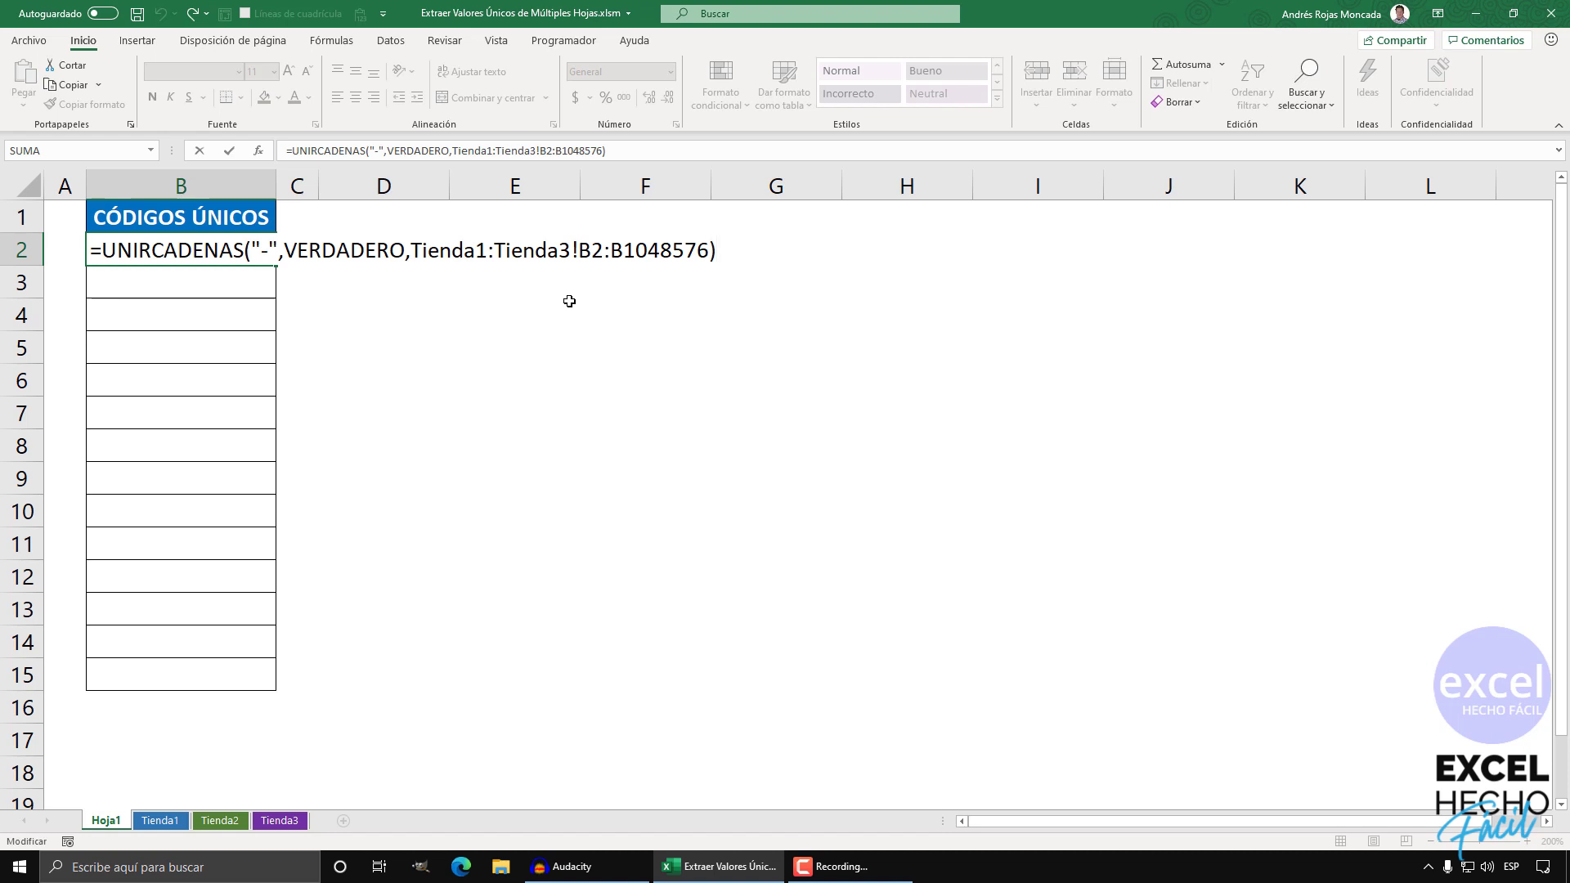
key(ctrl+Return)
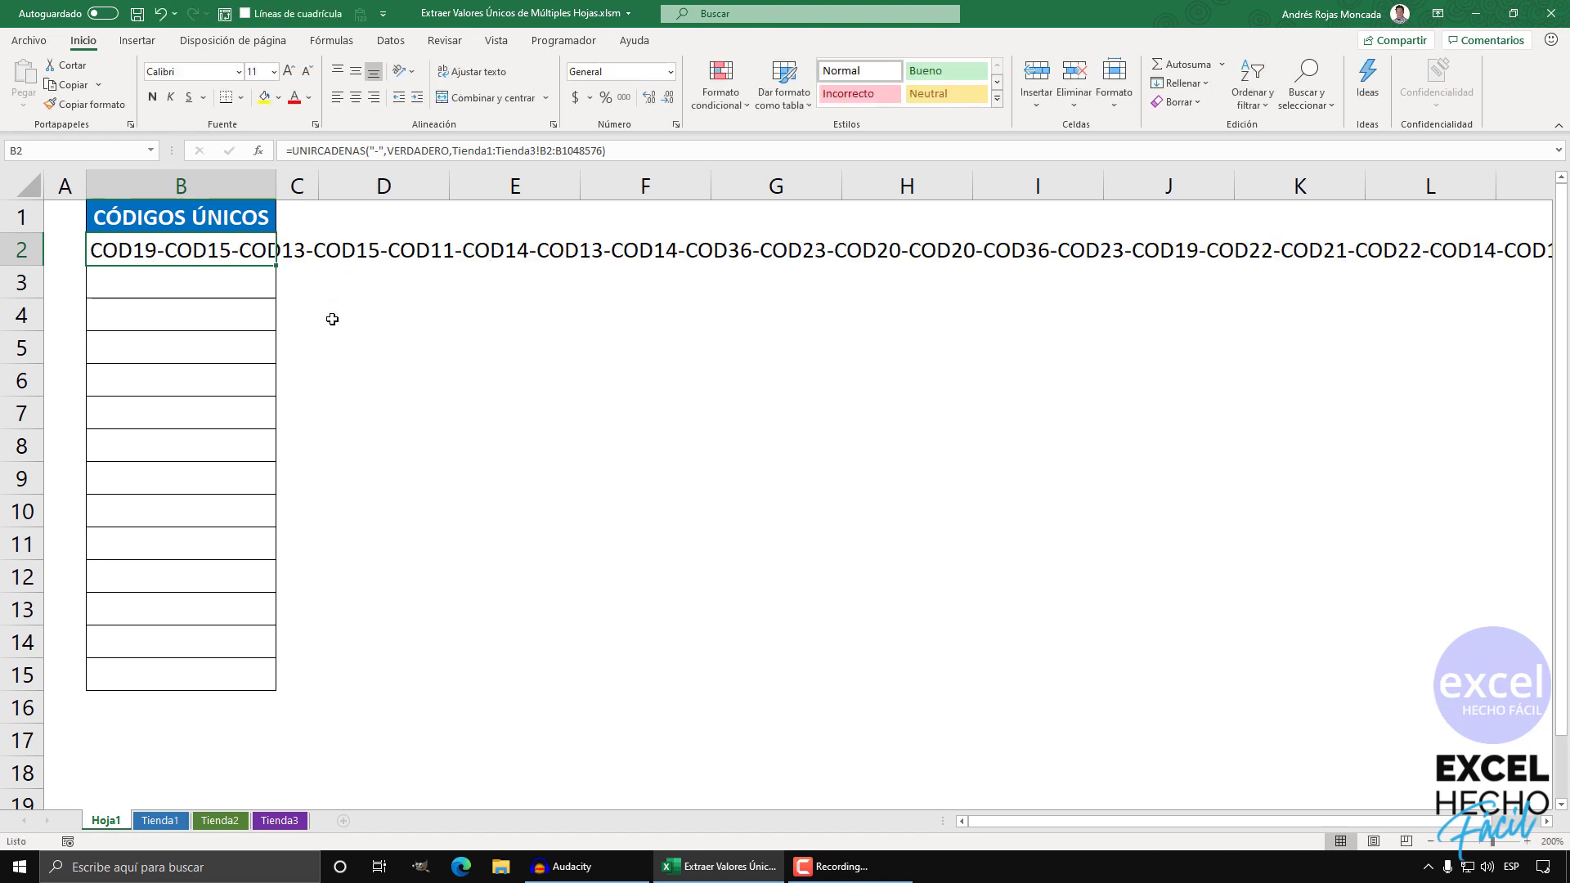
key(alt+F11)
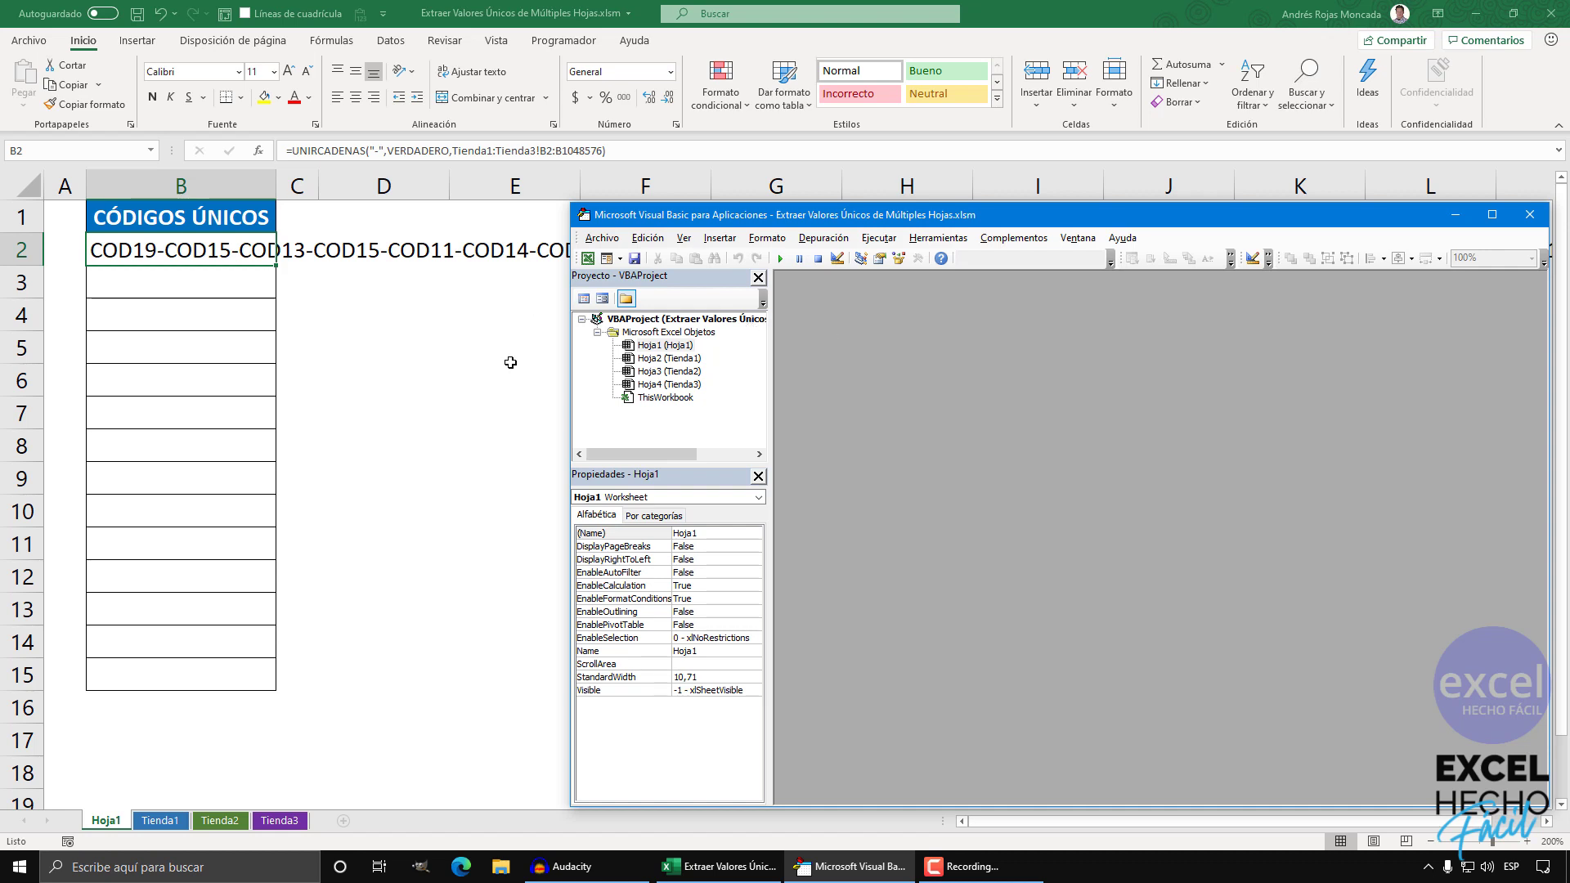
Insert a new code module named Funciones and start typing 'function' on its line 3.
click(708, 244)
click(743, 293)
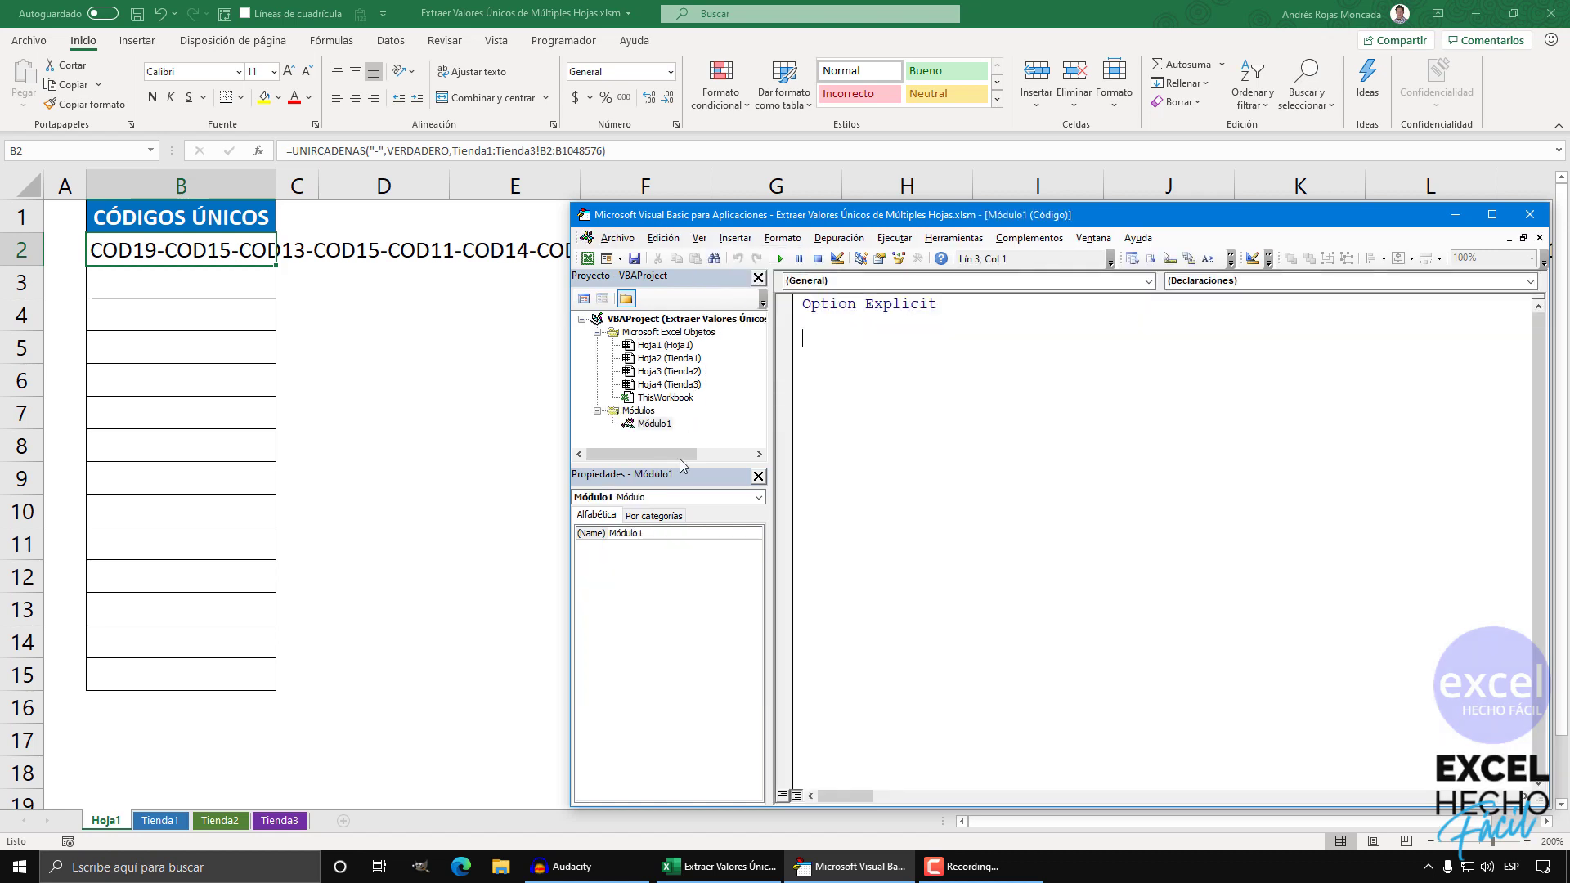
click(650, 533)
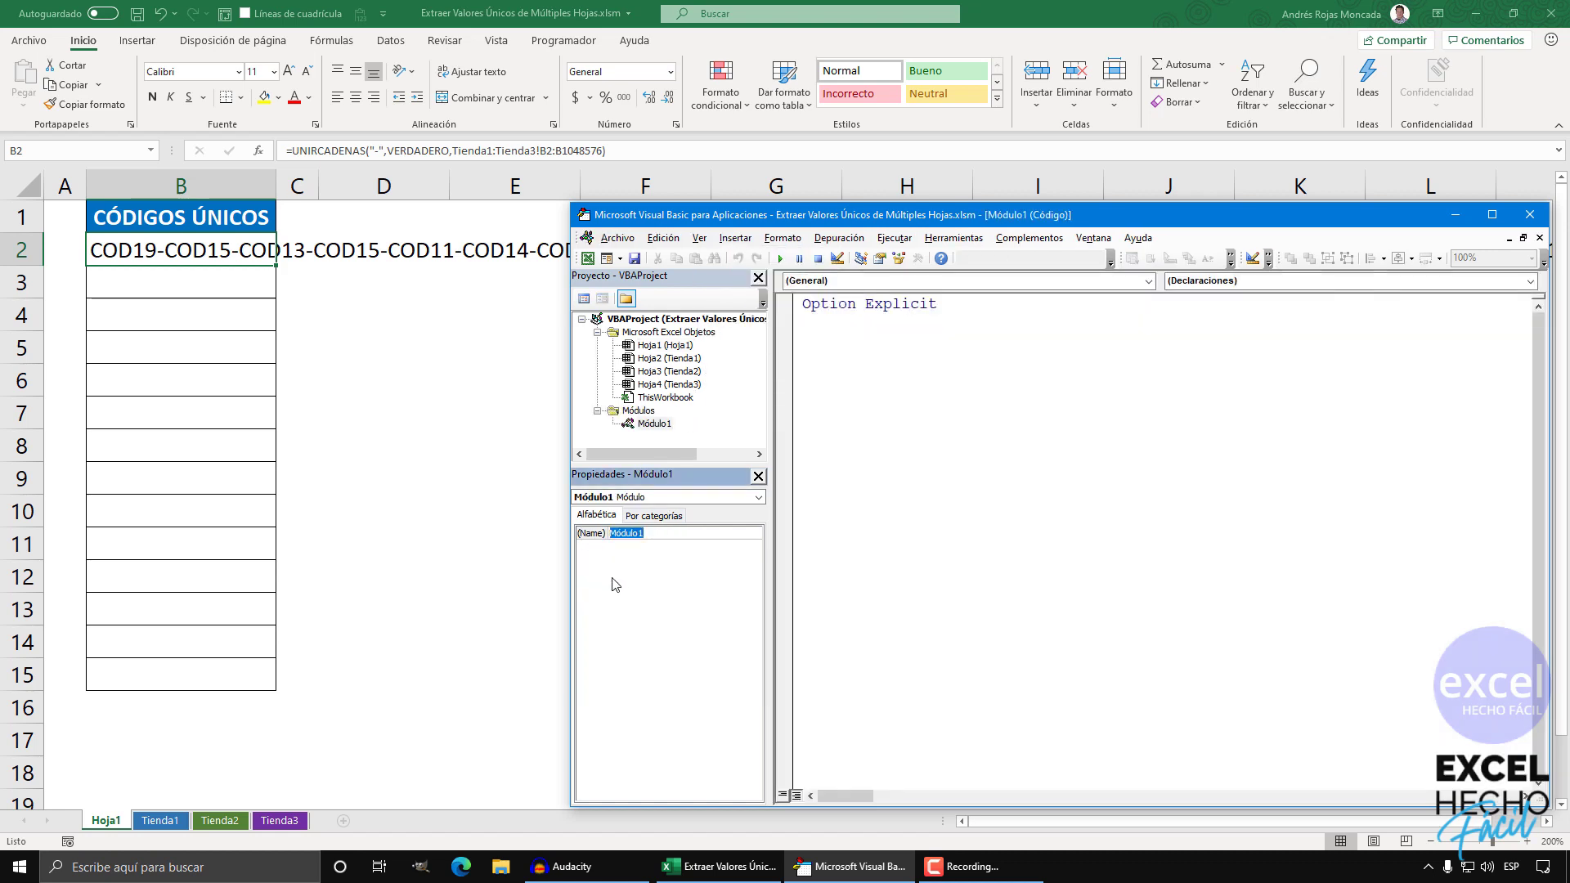
text(Funciones)
key(Return)
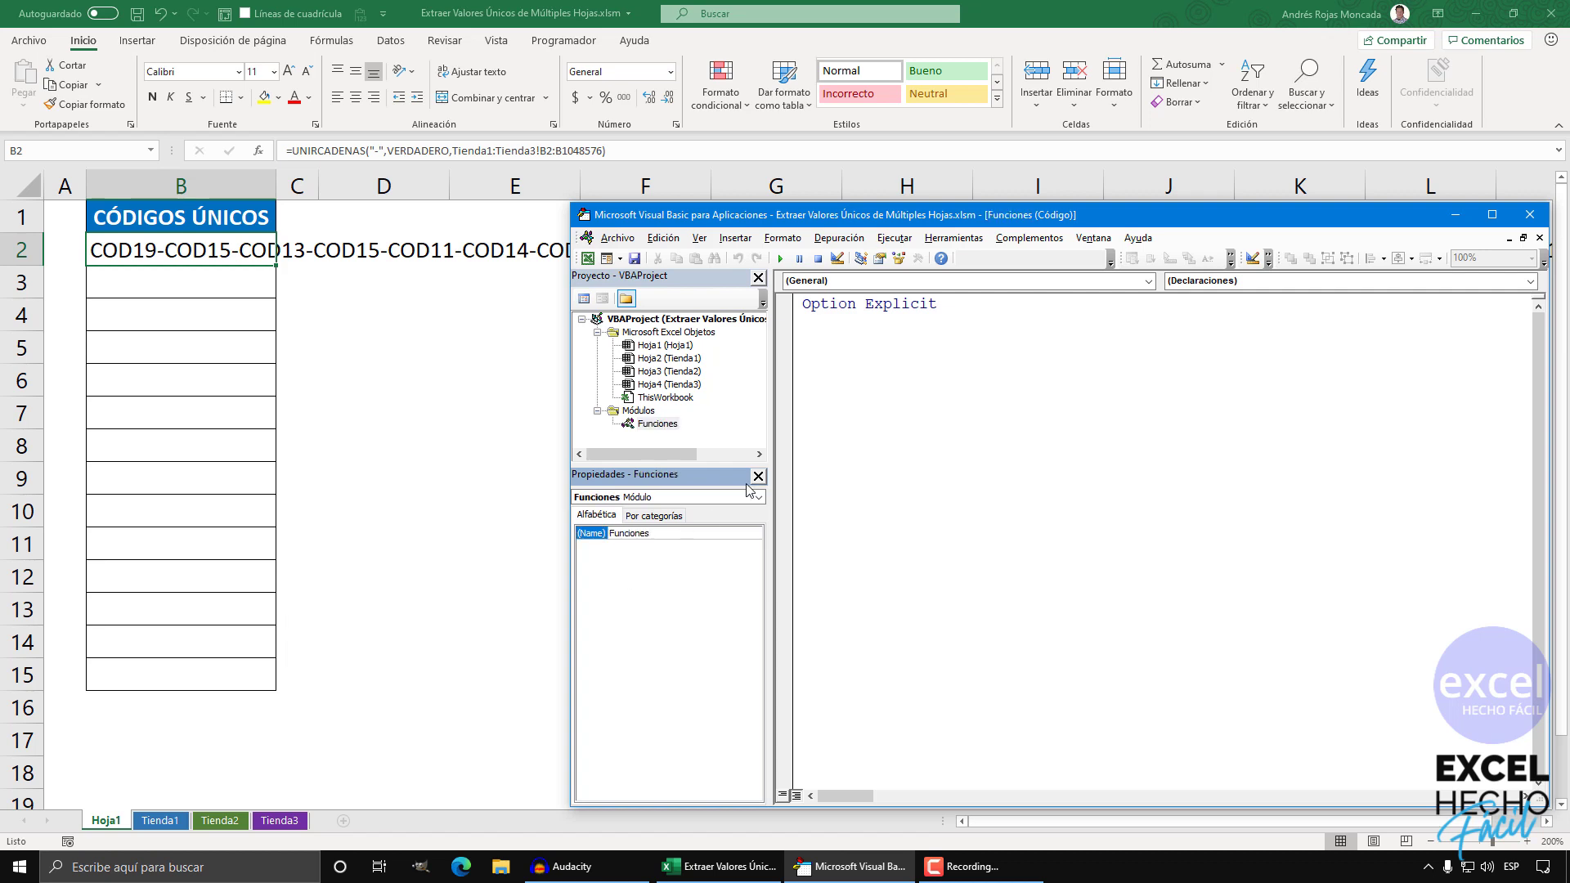
click(826, 330)
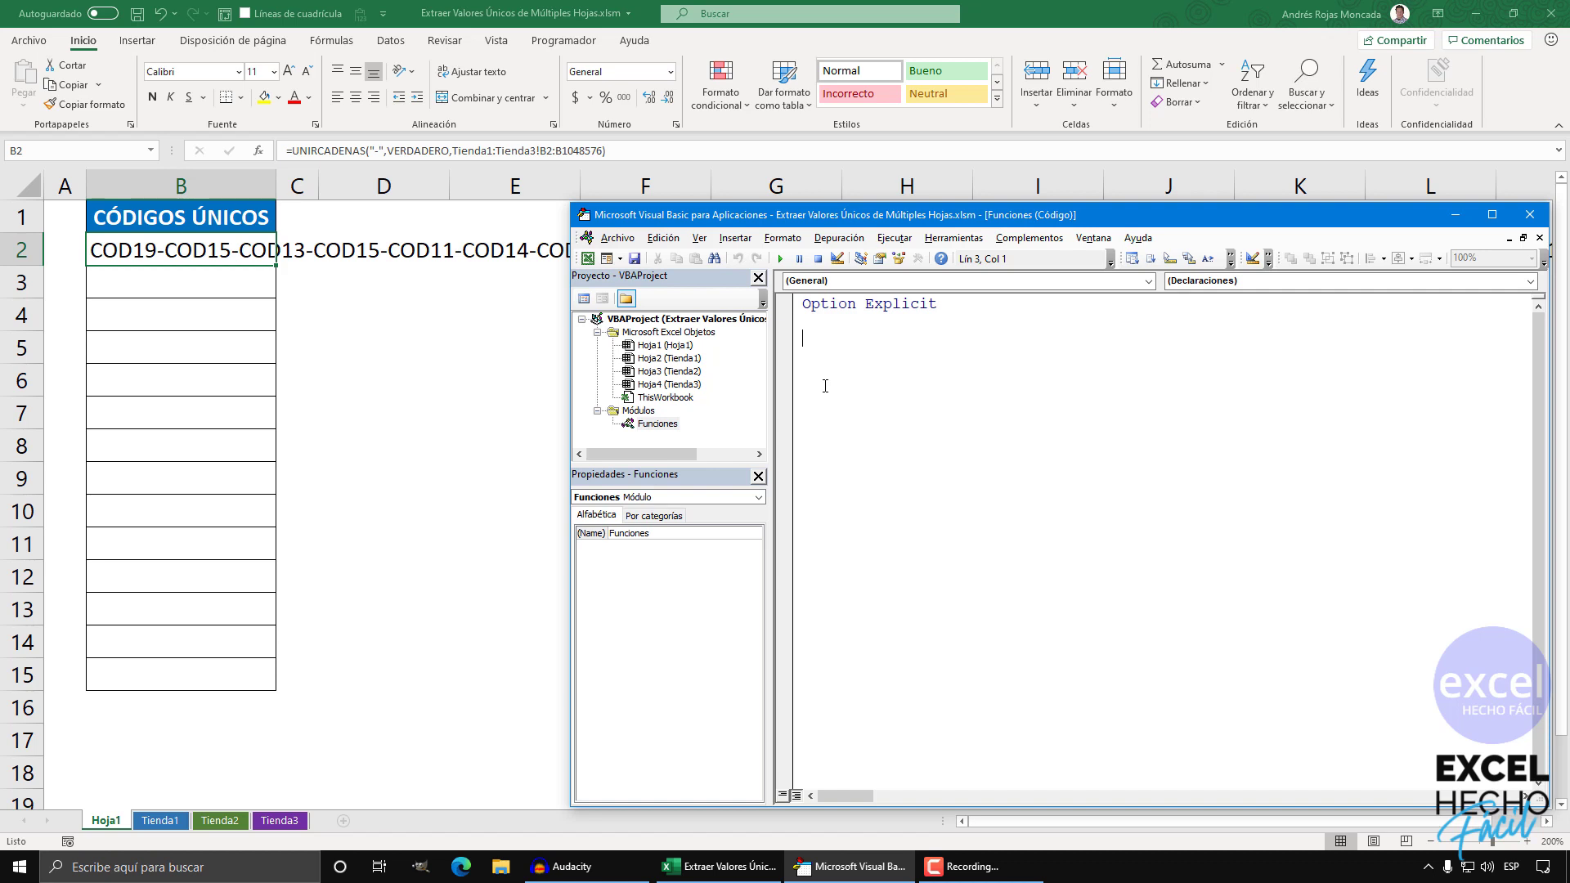
text(func)
text(tion)
Declare Function SepararCadenas(T As String, D As String) As String() so End Function is added.
text(Separa)
text(rCadena)
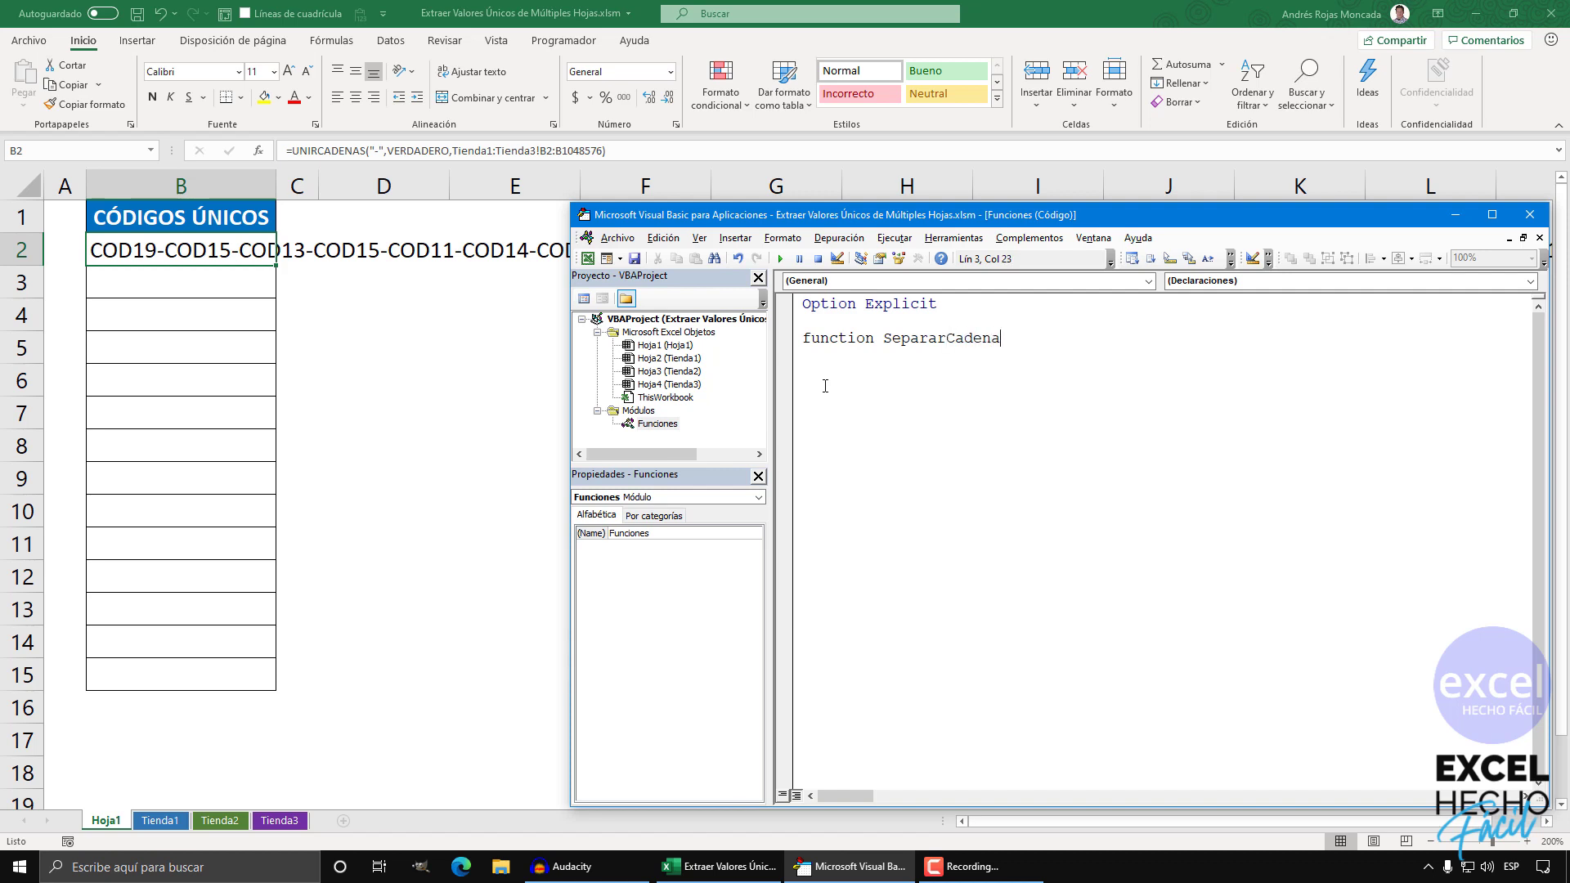
text(s)
text(()
text())
click(1020, 340)
text(T)
text(as )
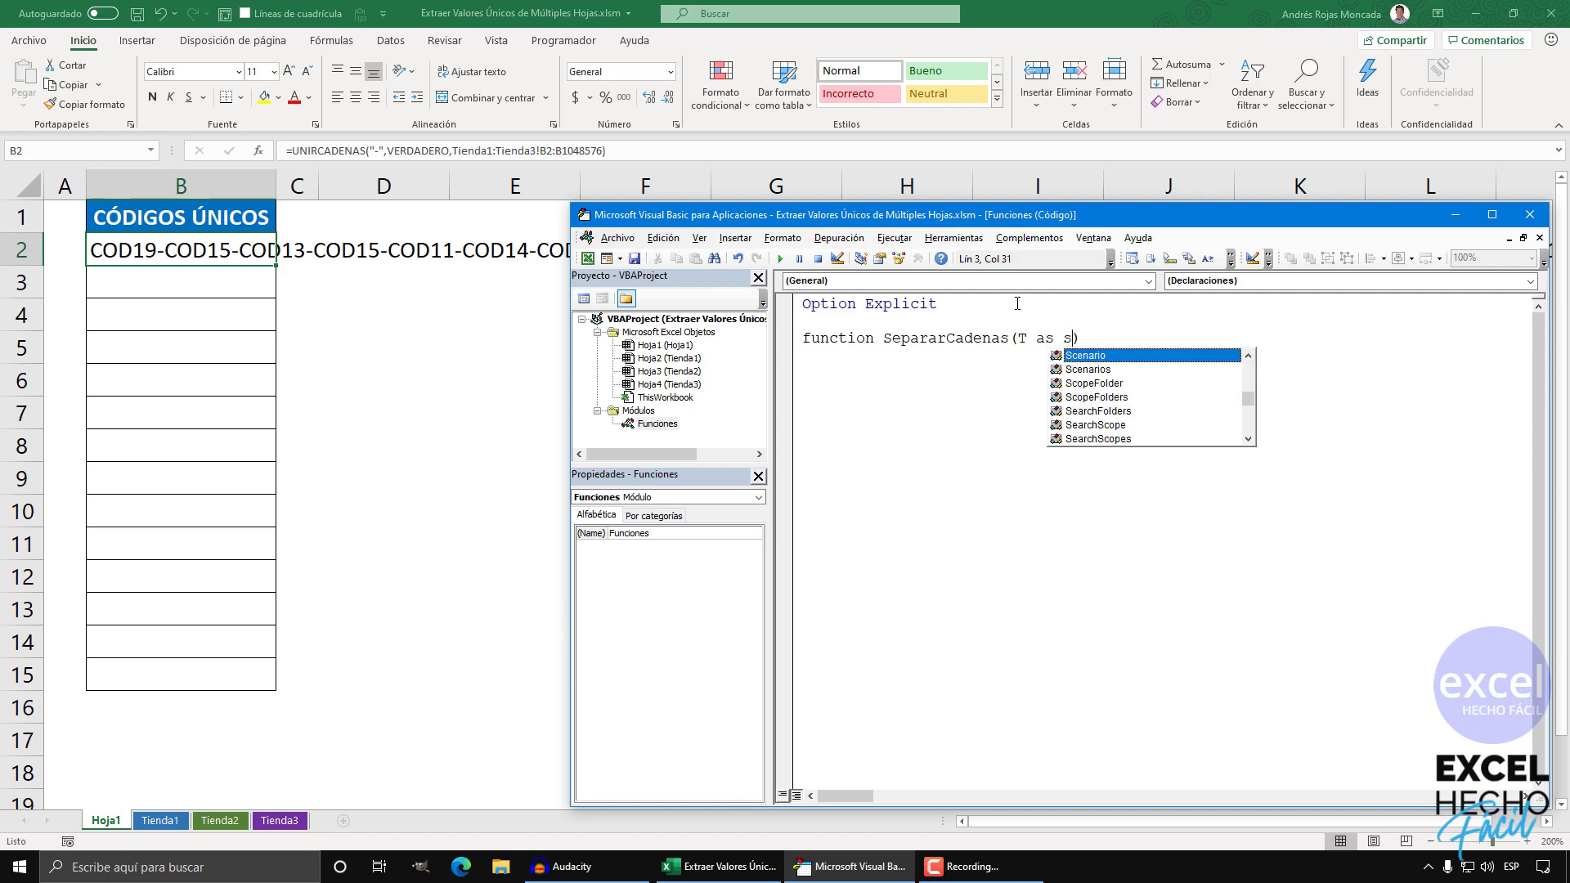
text(String)
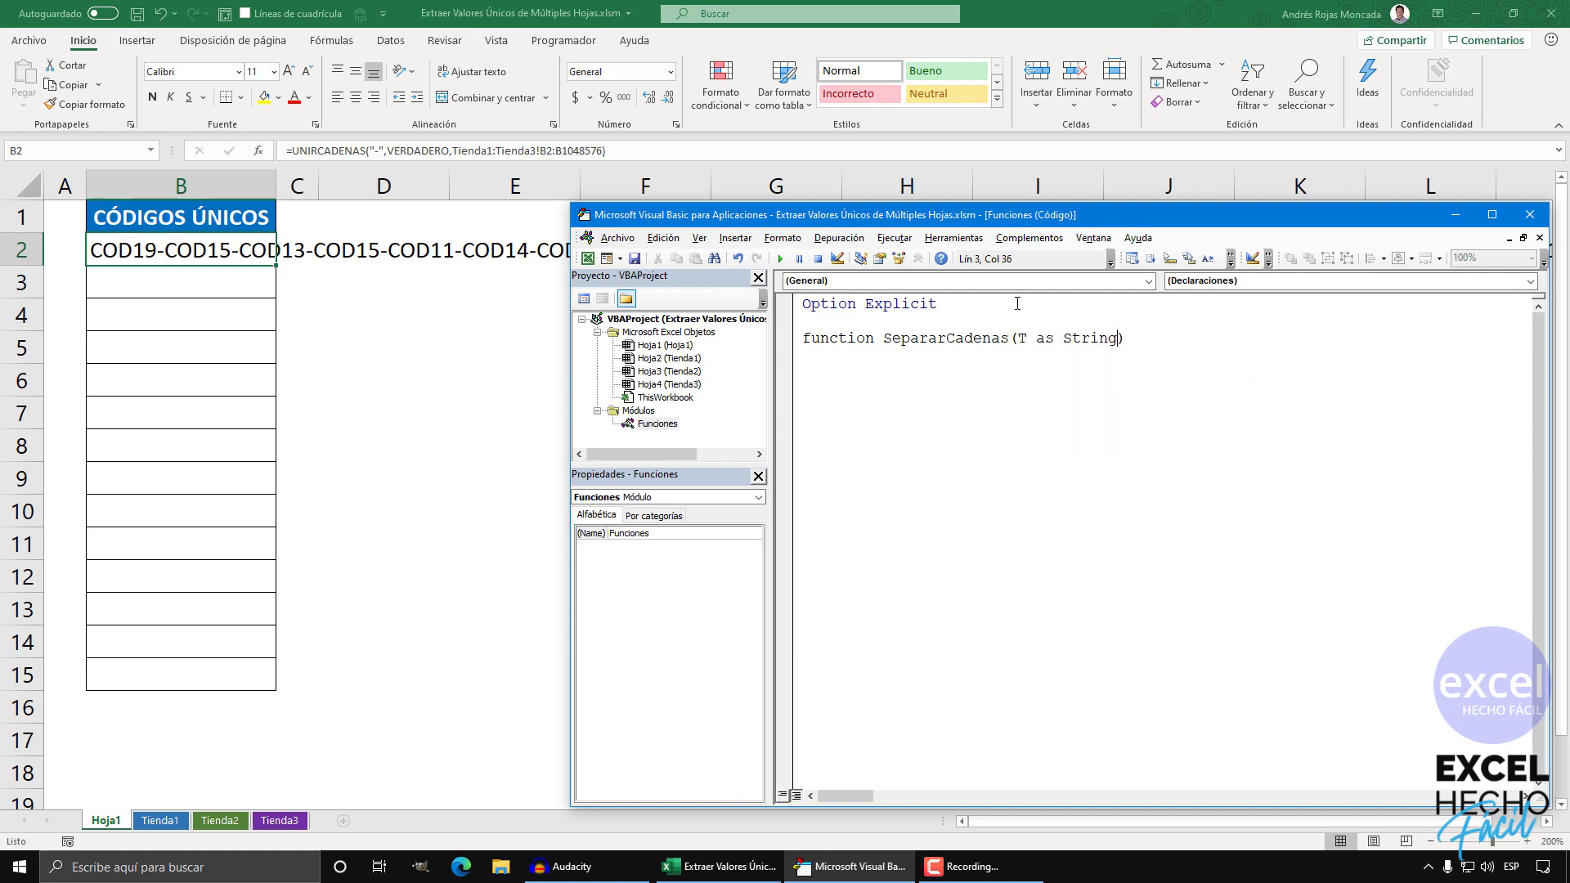
text(,)
text( D)
text( as S)
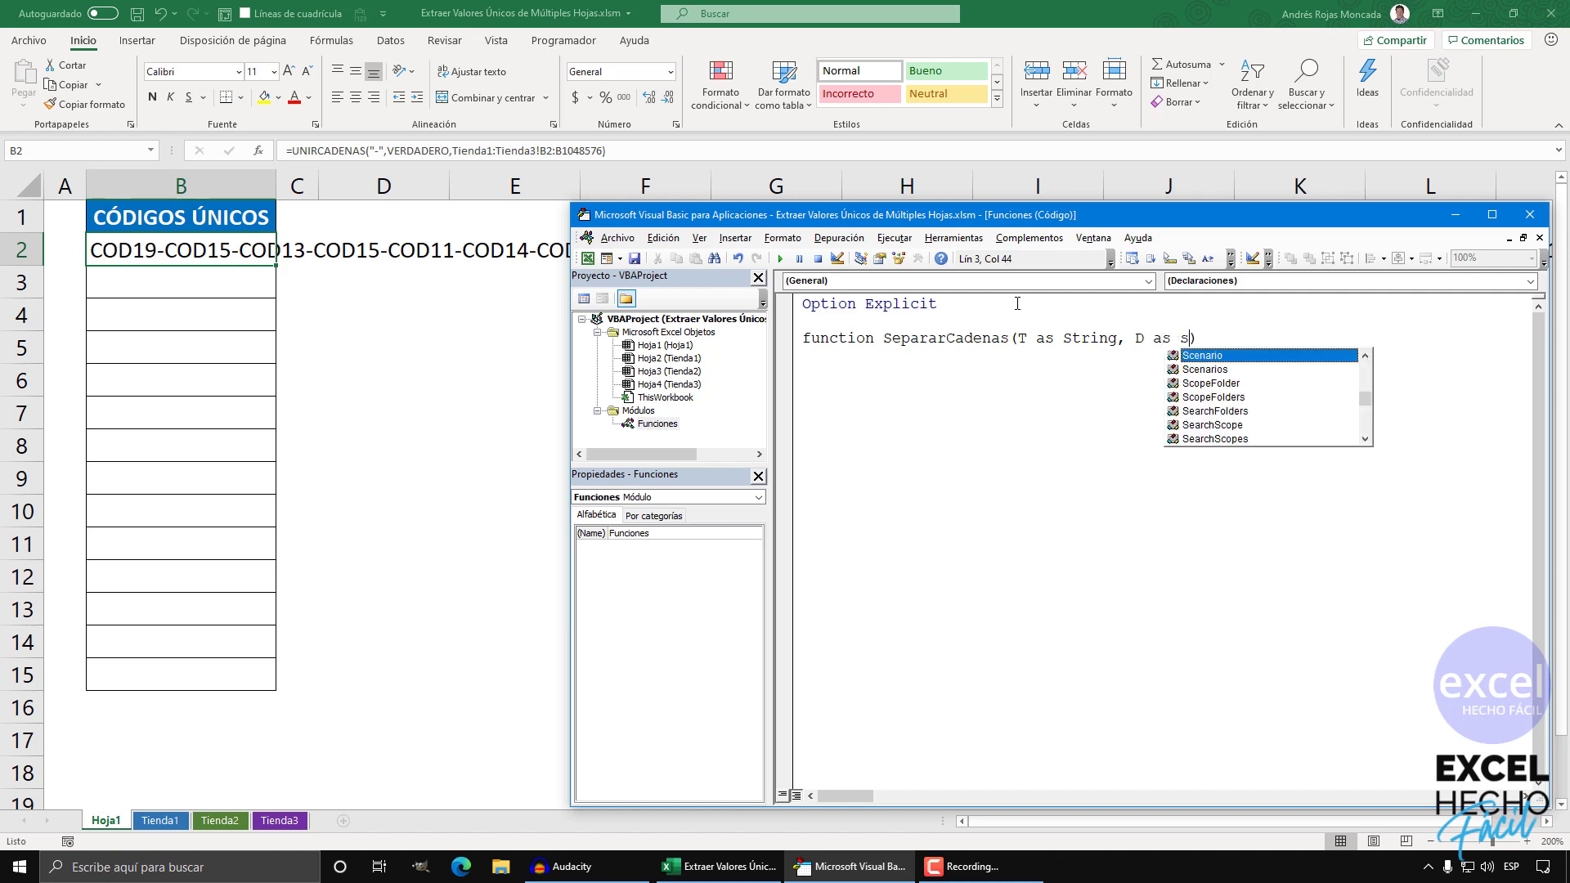
text(tring)
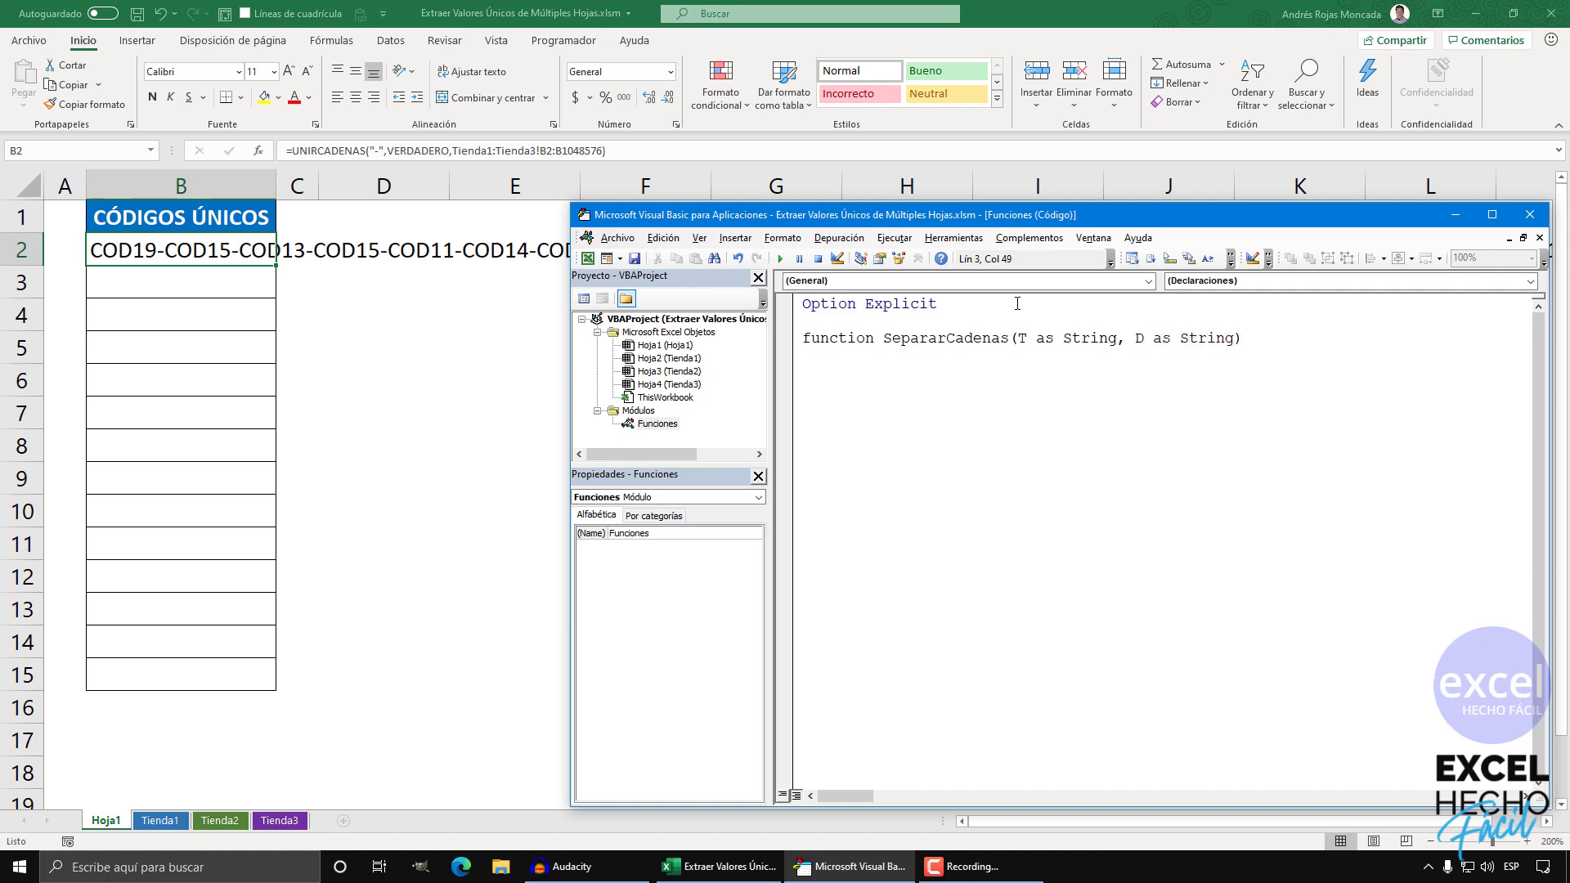
text())
text(a)
text(s String)
text(())
key(Return)
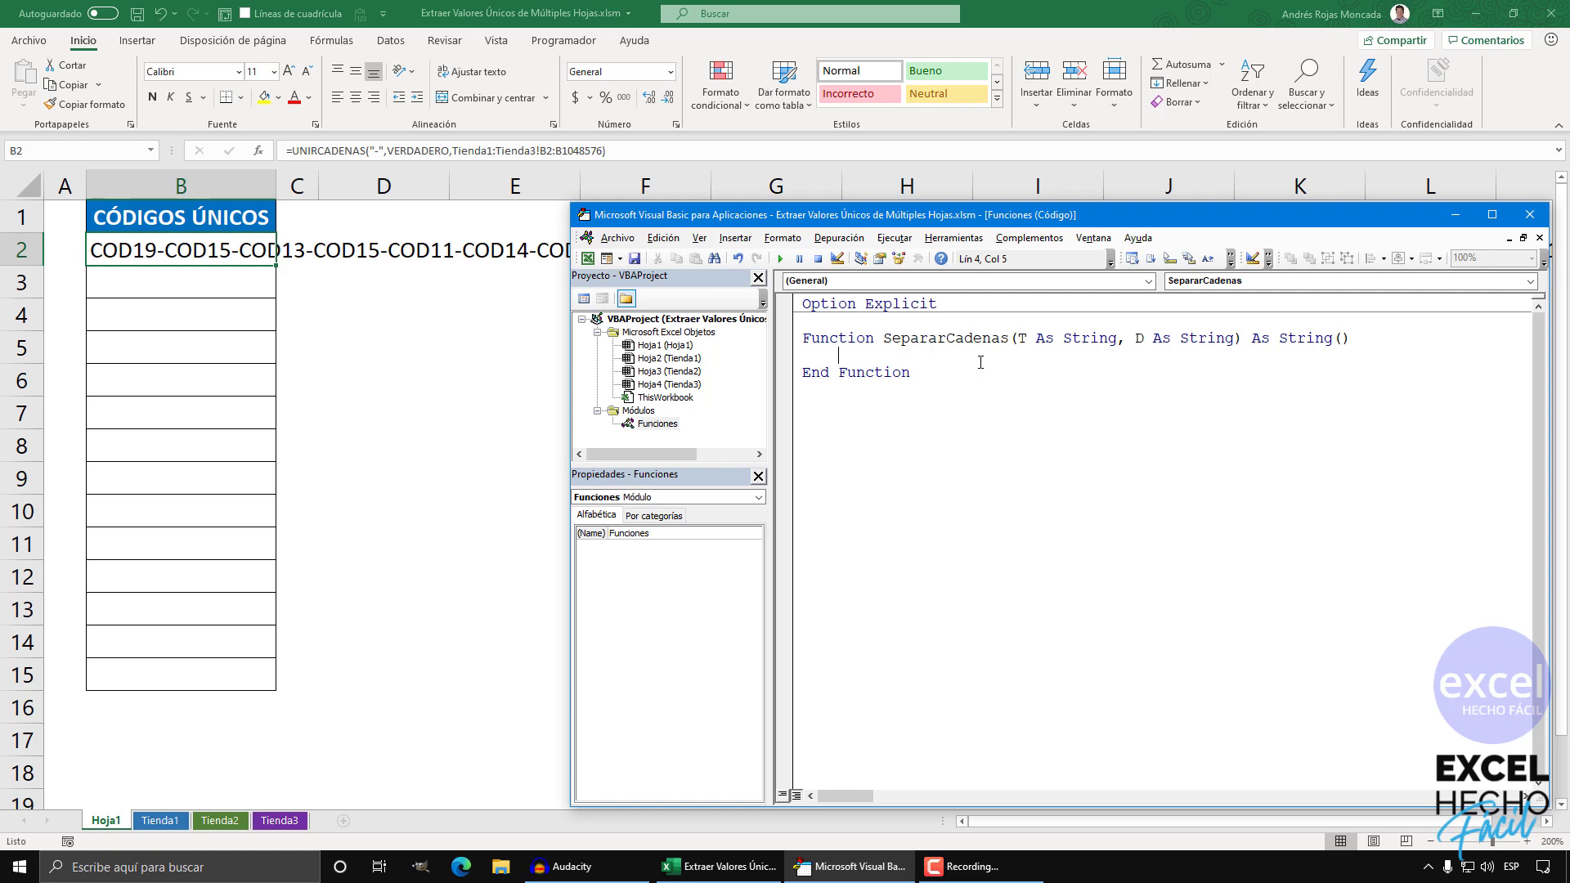
Add the line separarcadenas = VBA.Split(T, D) to the SepararCadenas function body.
text(se)
text(paracadenas)
text(= )
text(vba.)
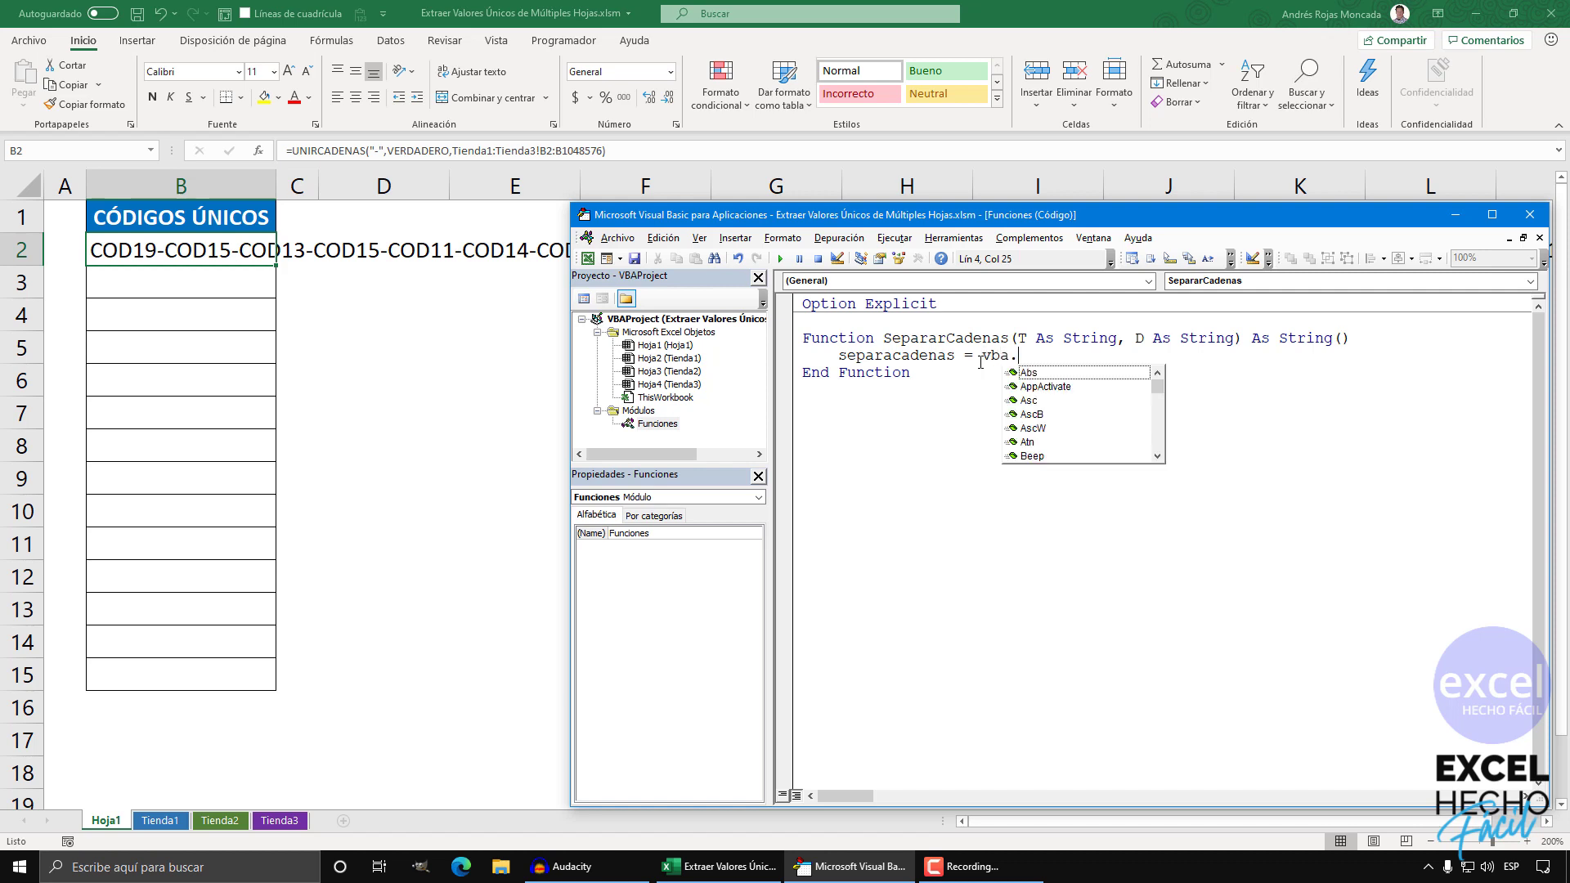
text(spli)
key(Tab)
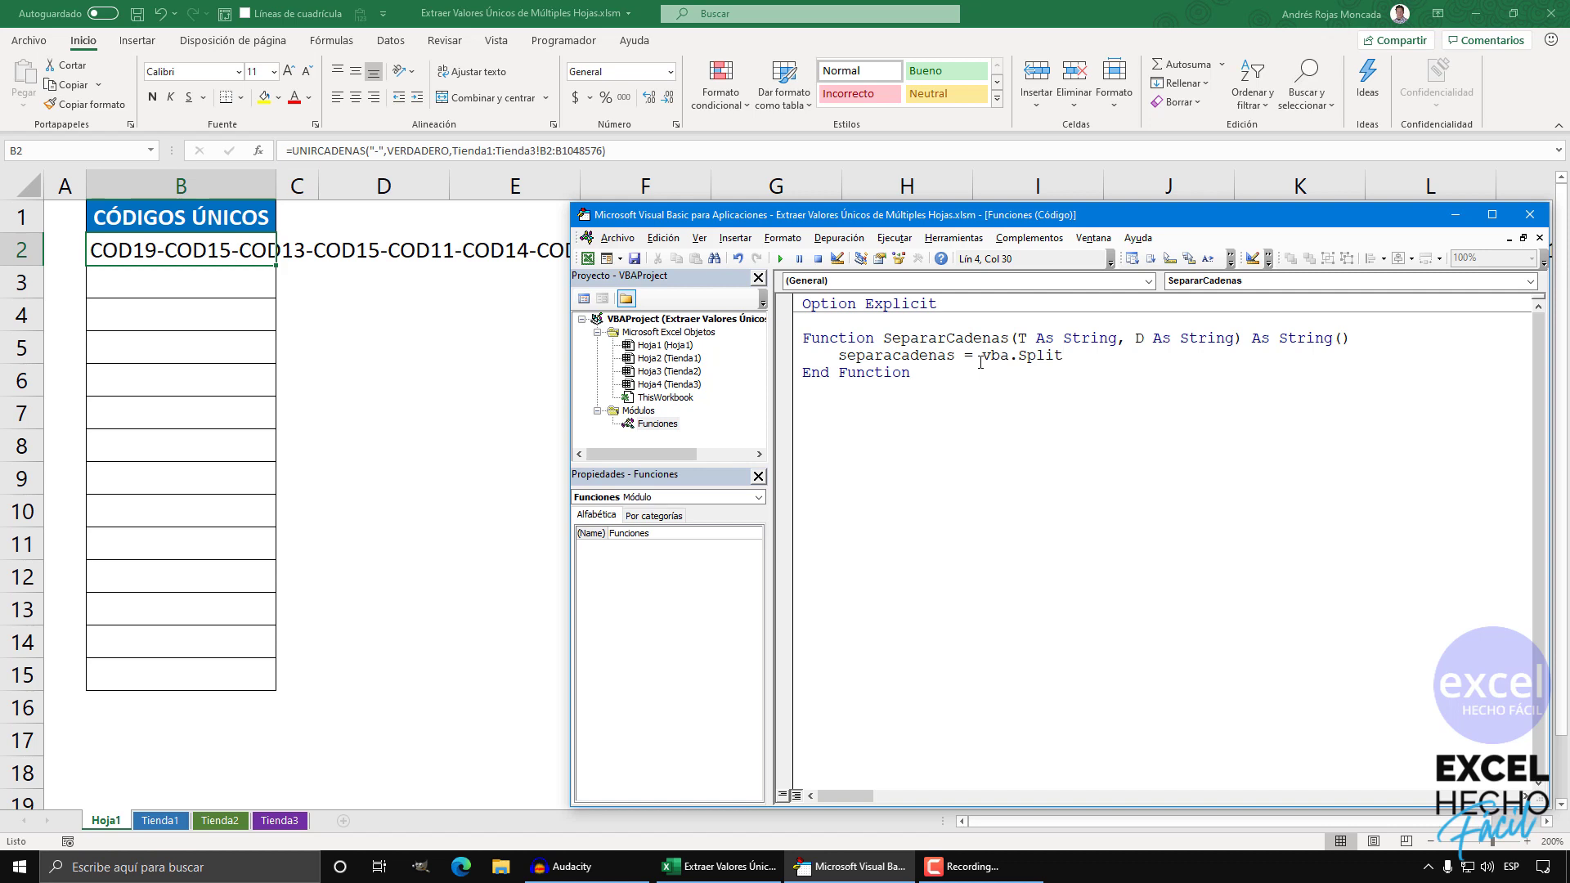
text(()
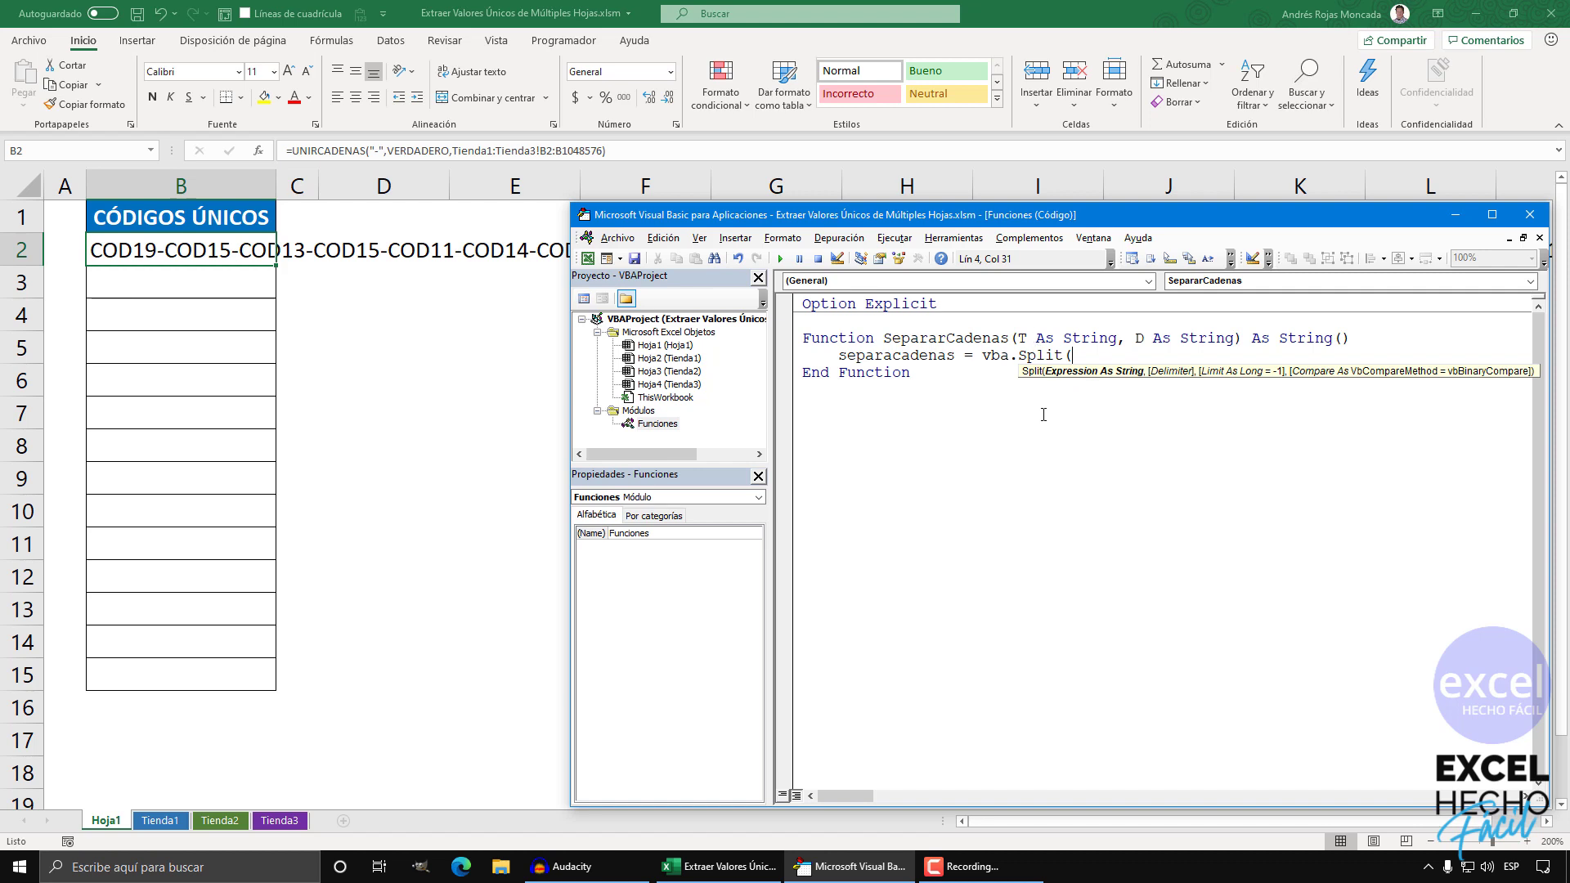
text(T,)
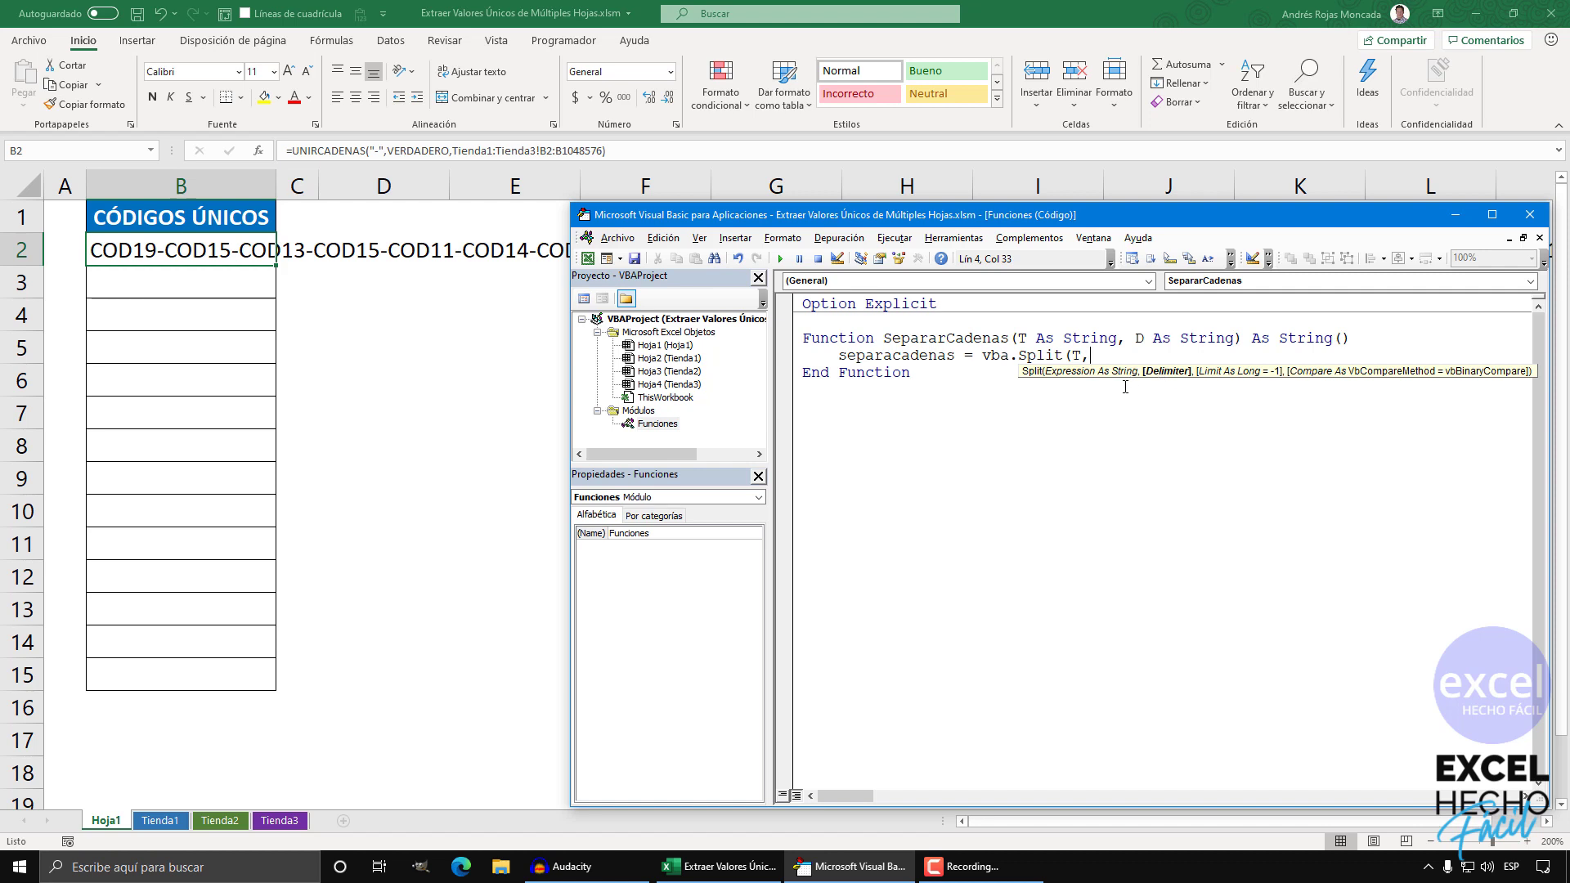
text(D))
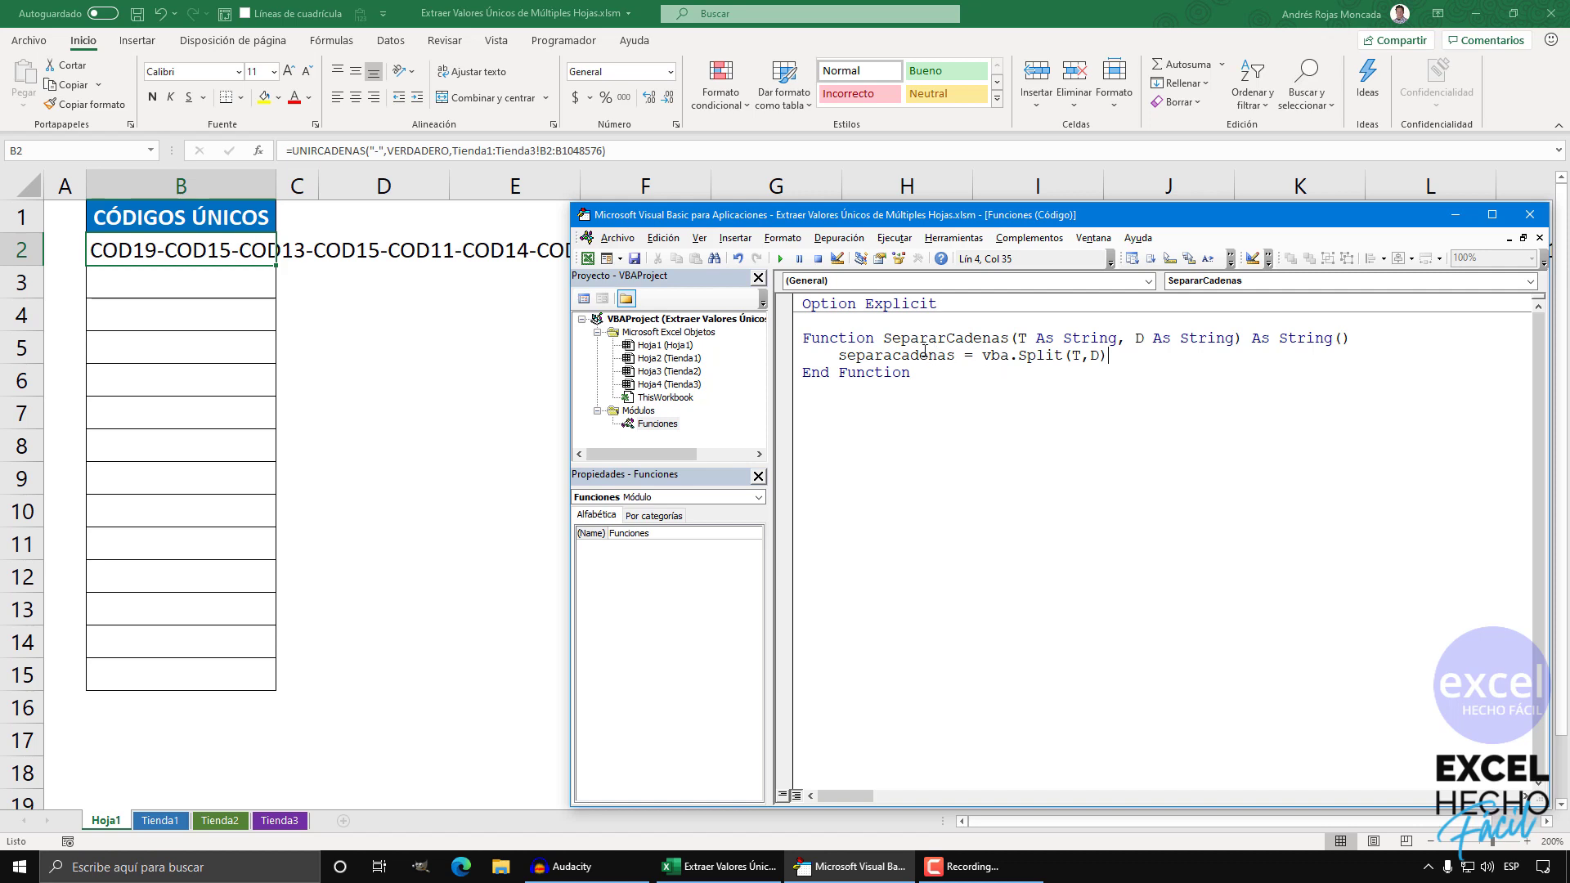
click(922, 390)
Correct the misspelled return name 'separacadenas' to 'separarcadenas'.
click(930, 359)
drag(954, 358, 838, 358)
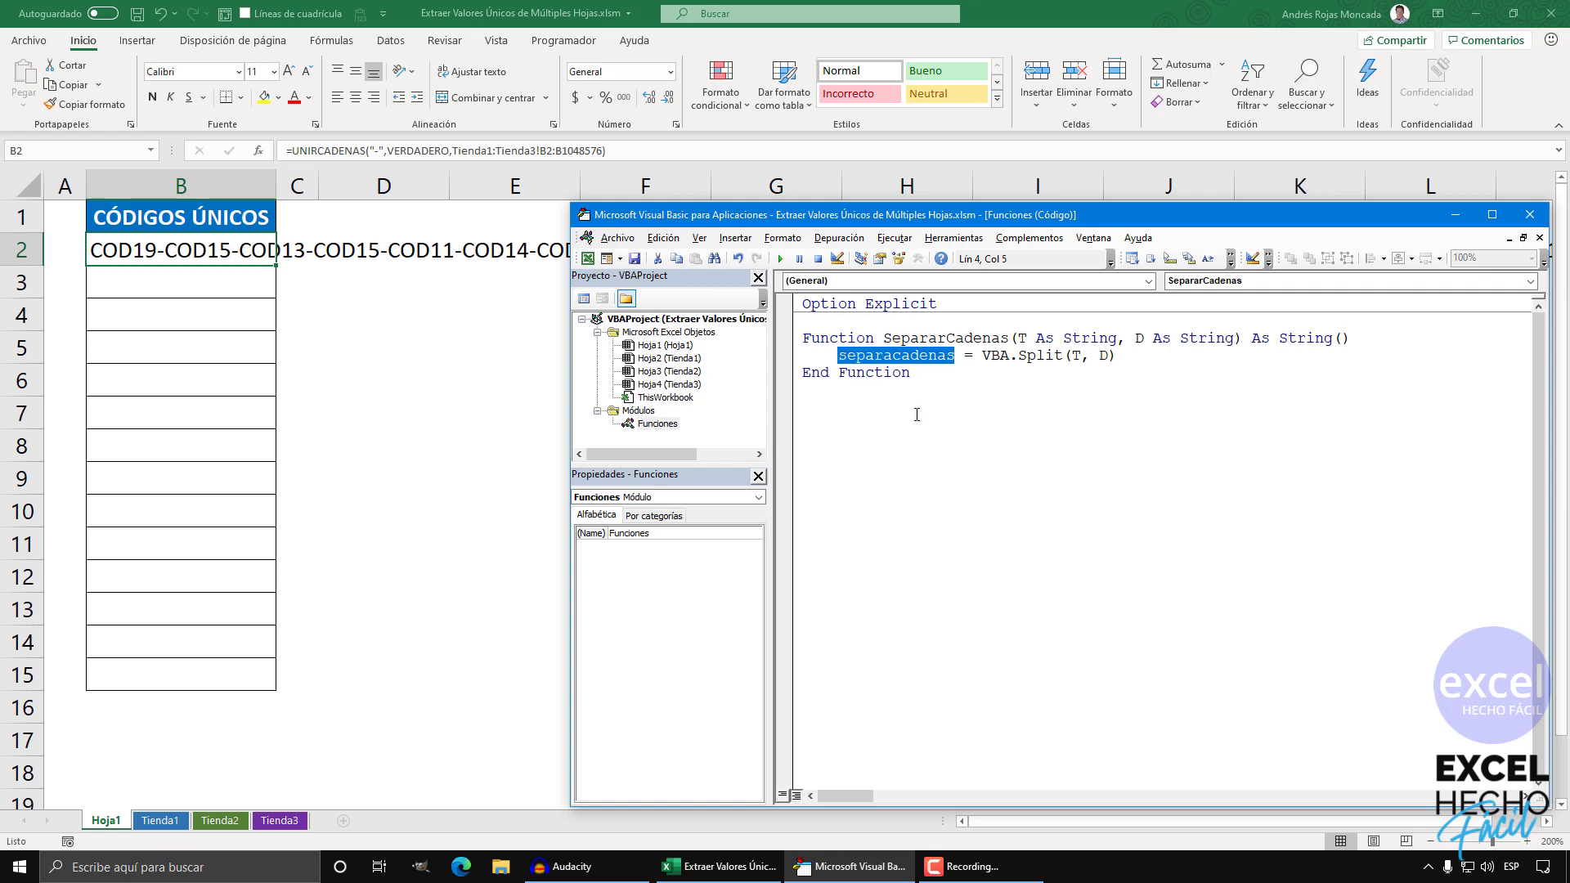
text(separarca)
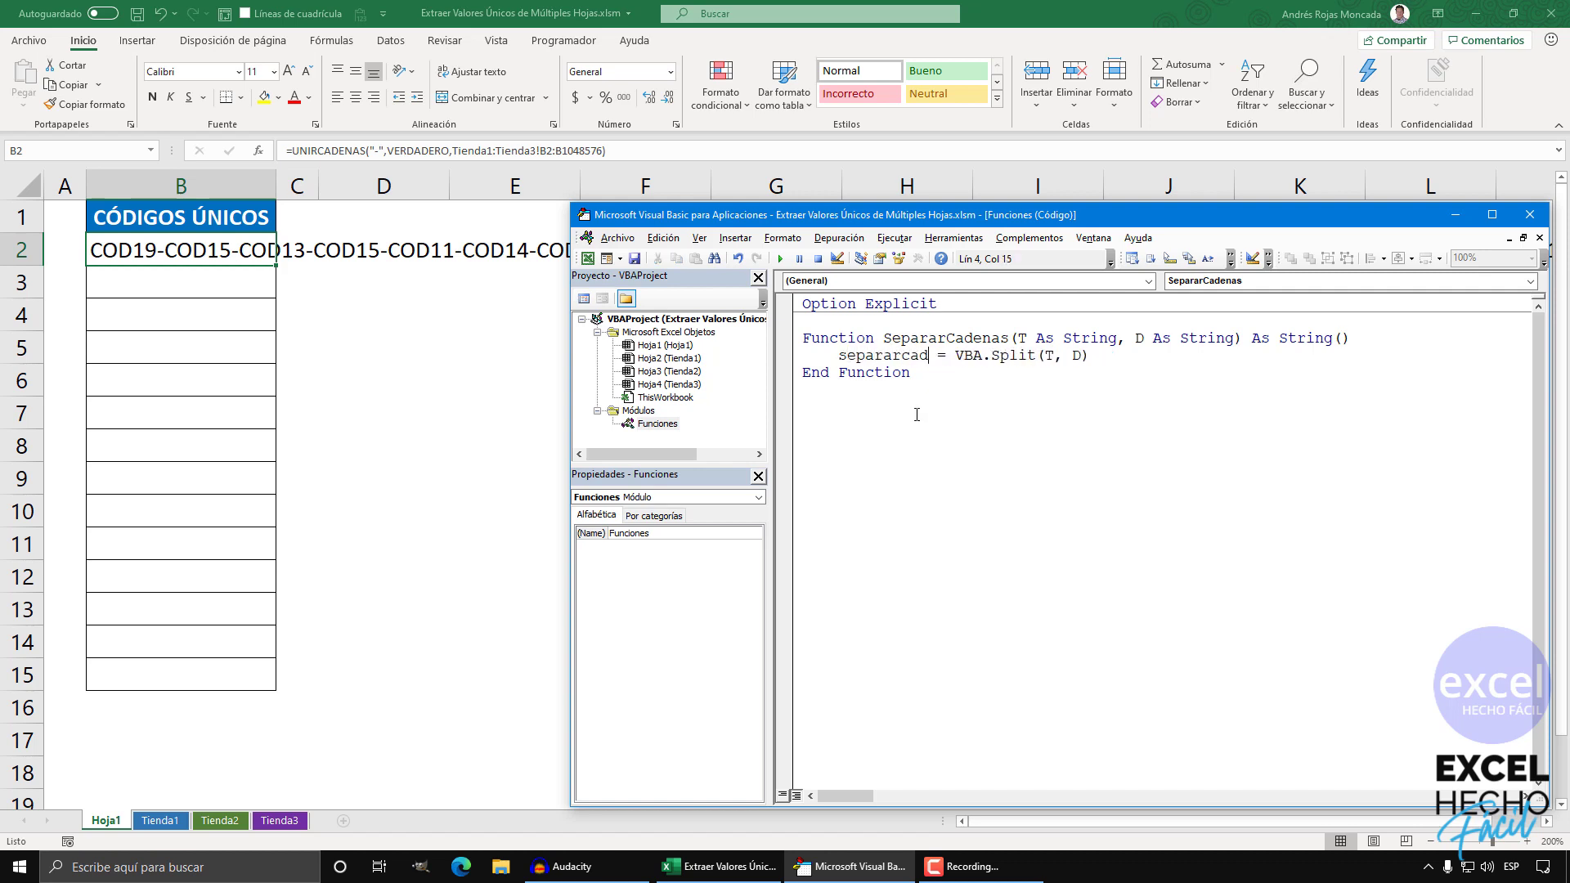
text(denas)
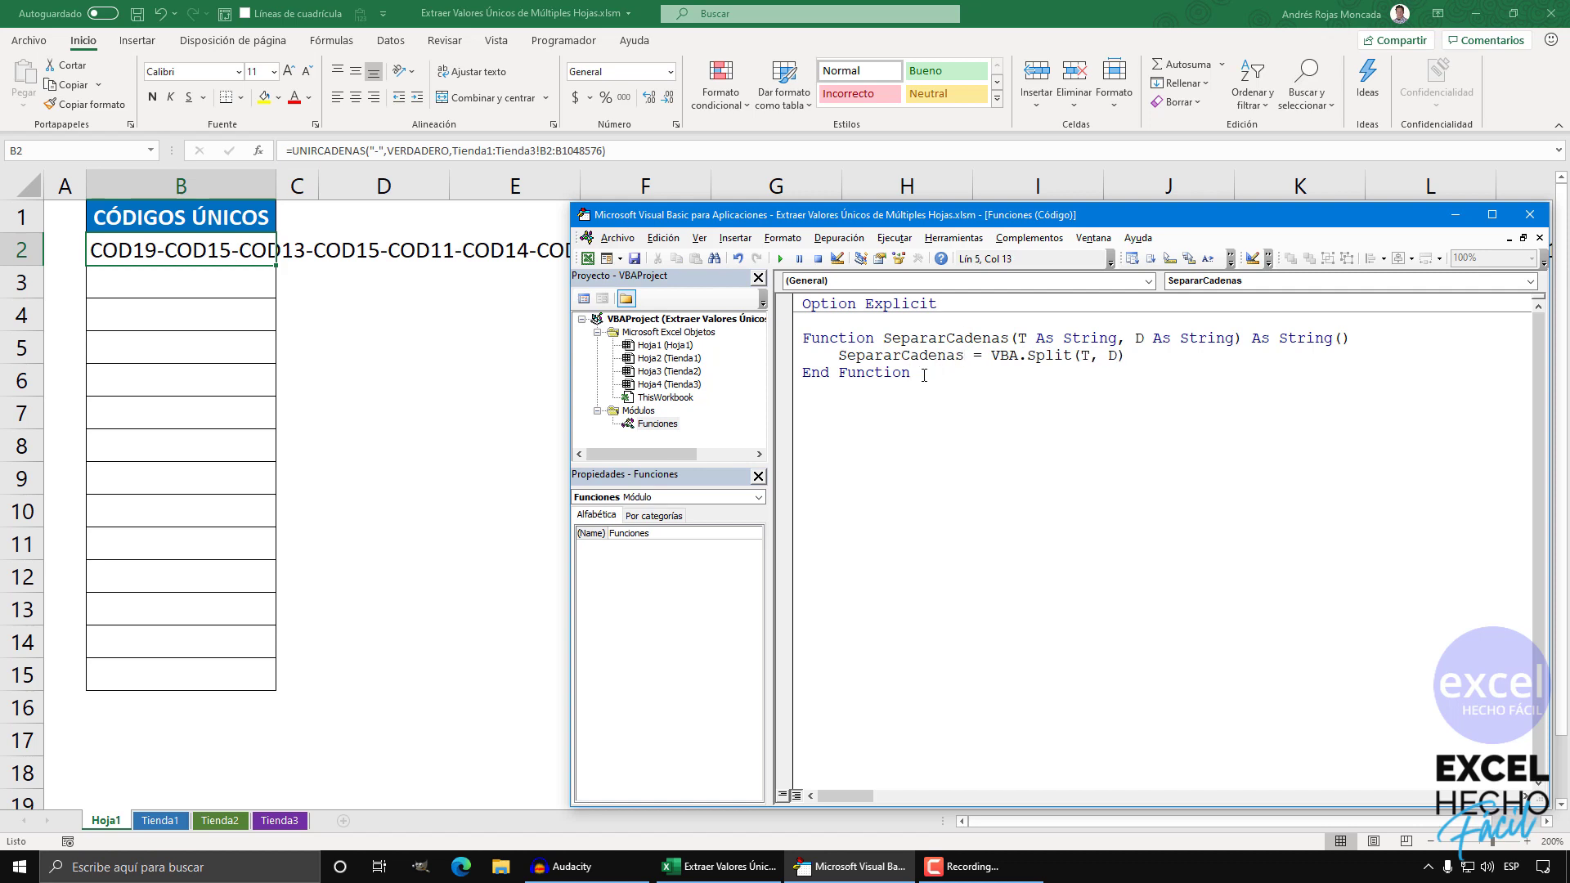
Back in Excel, insert SepararCadenas( at the start of B2's UNIRCADENAS formula.
click(1455, 214)
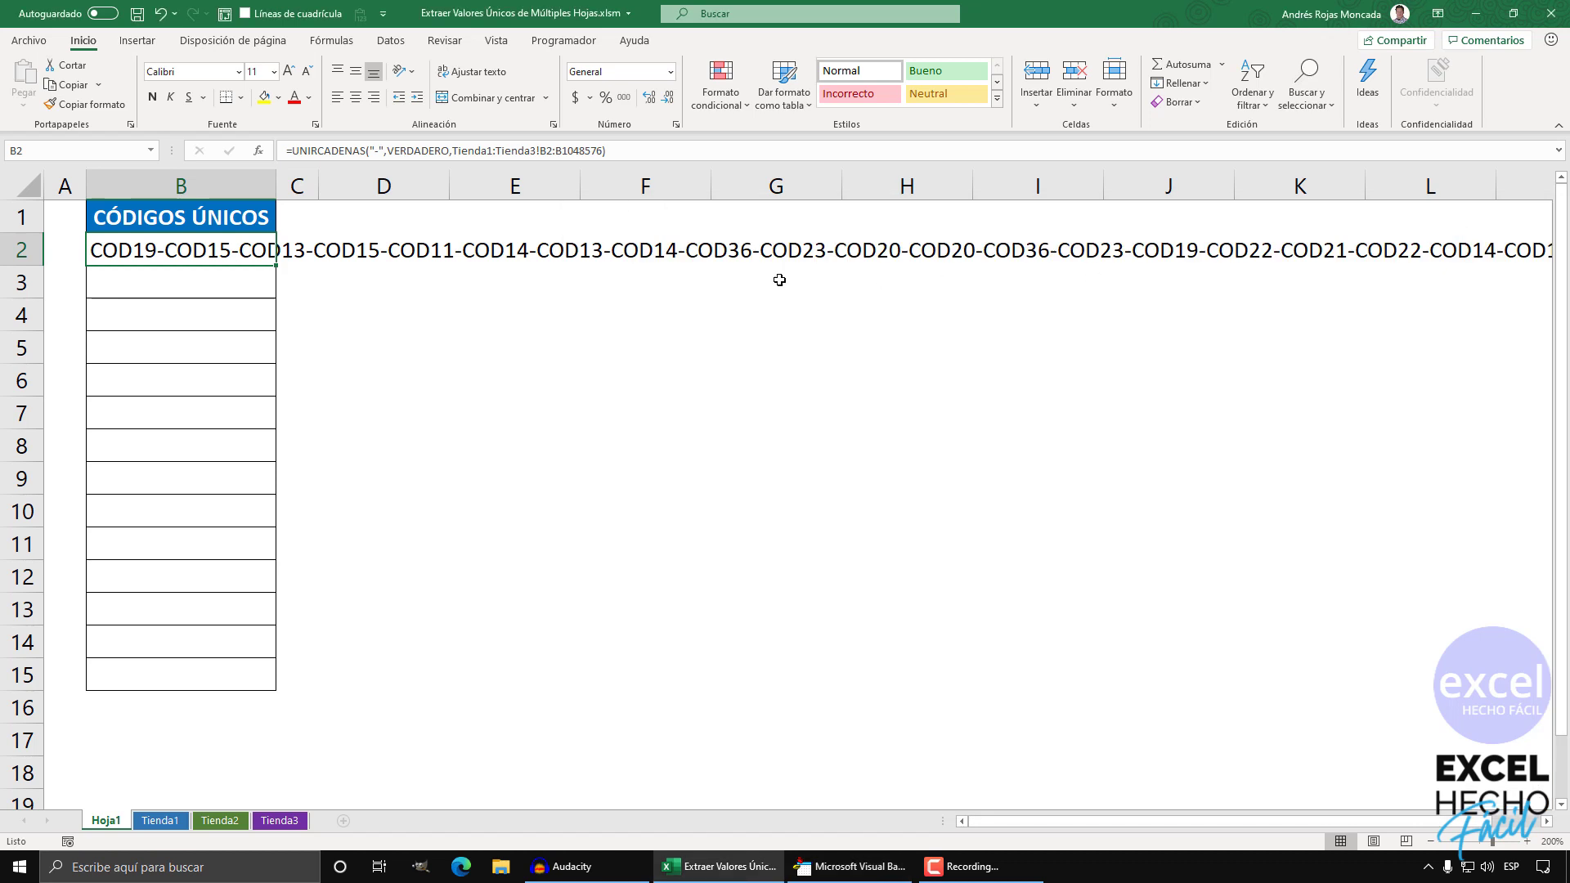
click(202, 288)
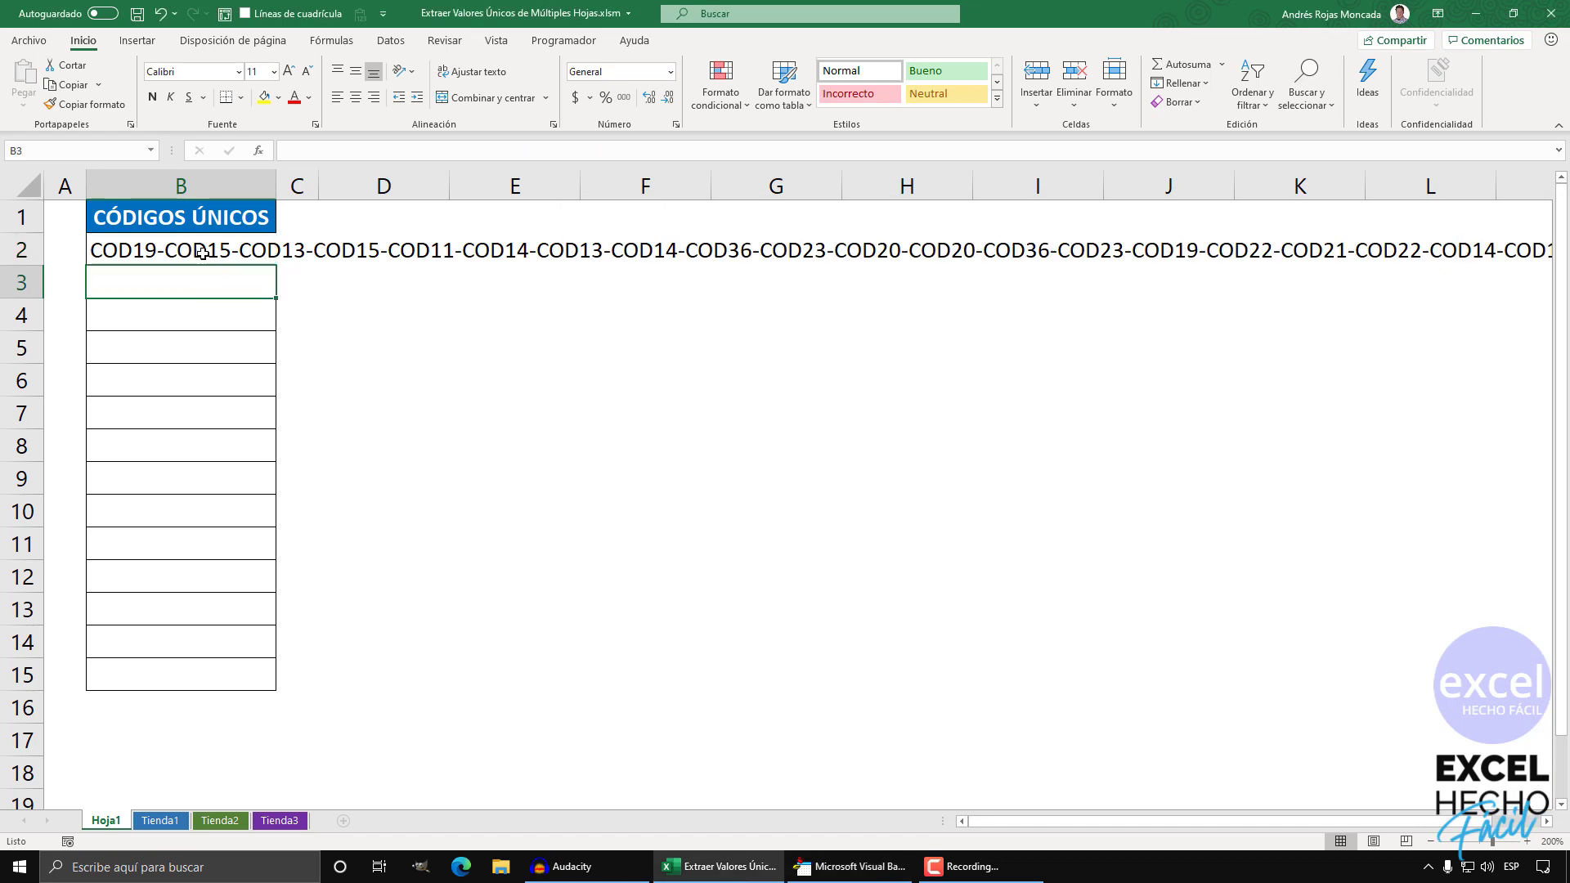
click(203, 256)
key(F2)
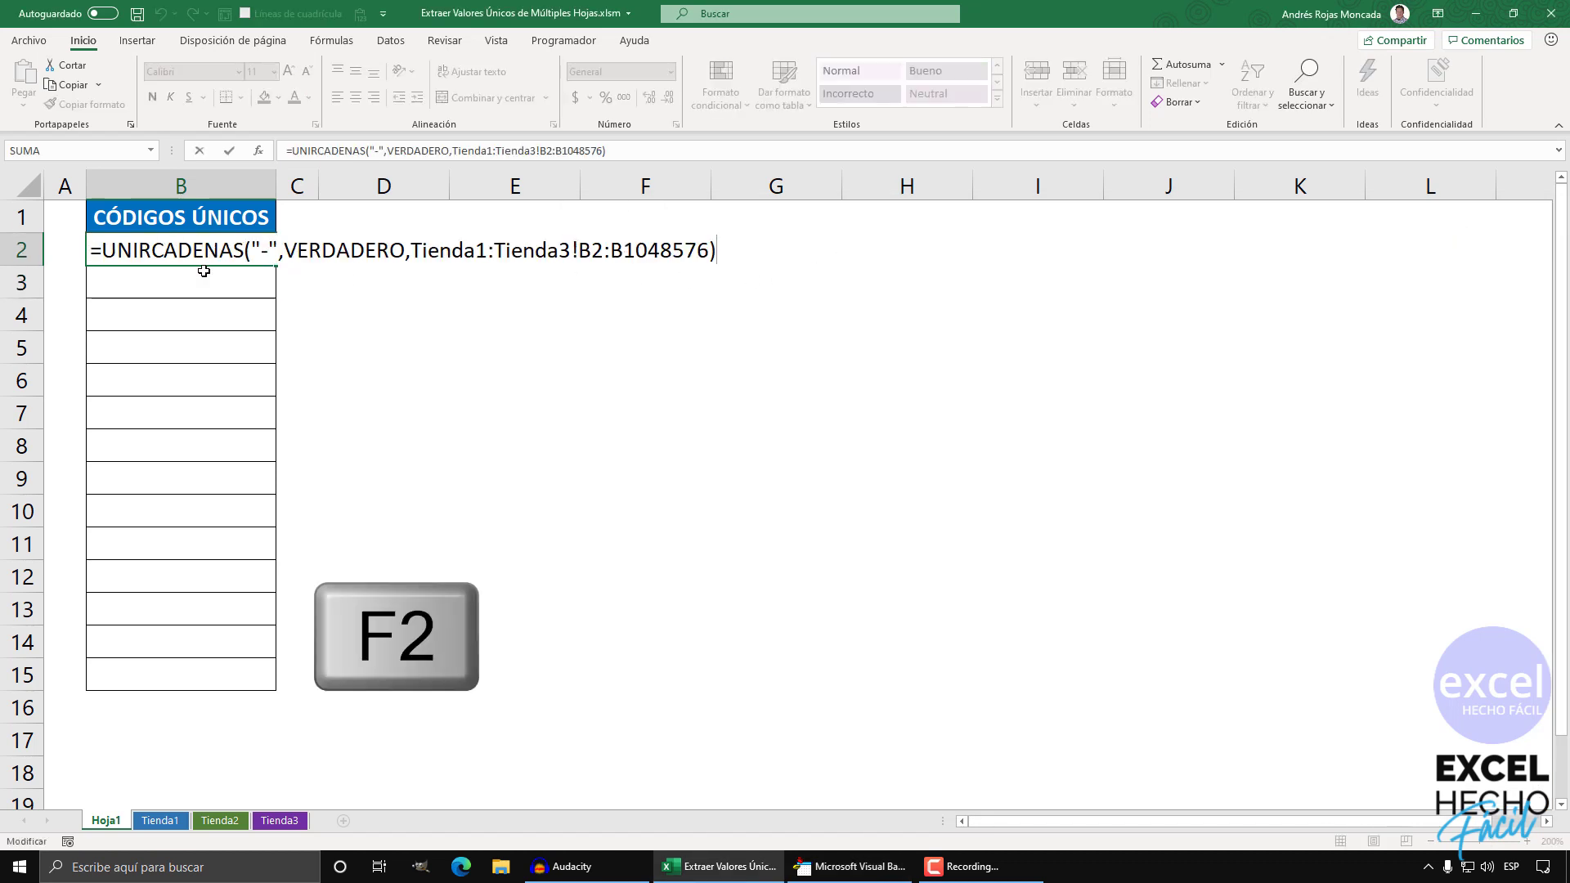
click(101, 249)
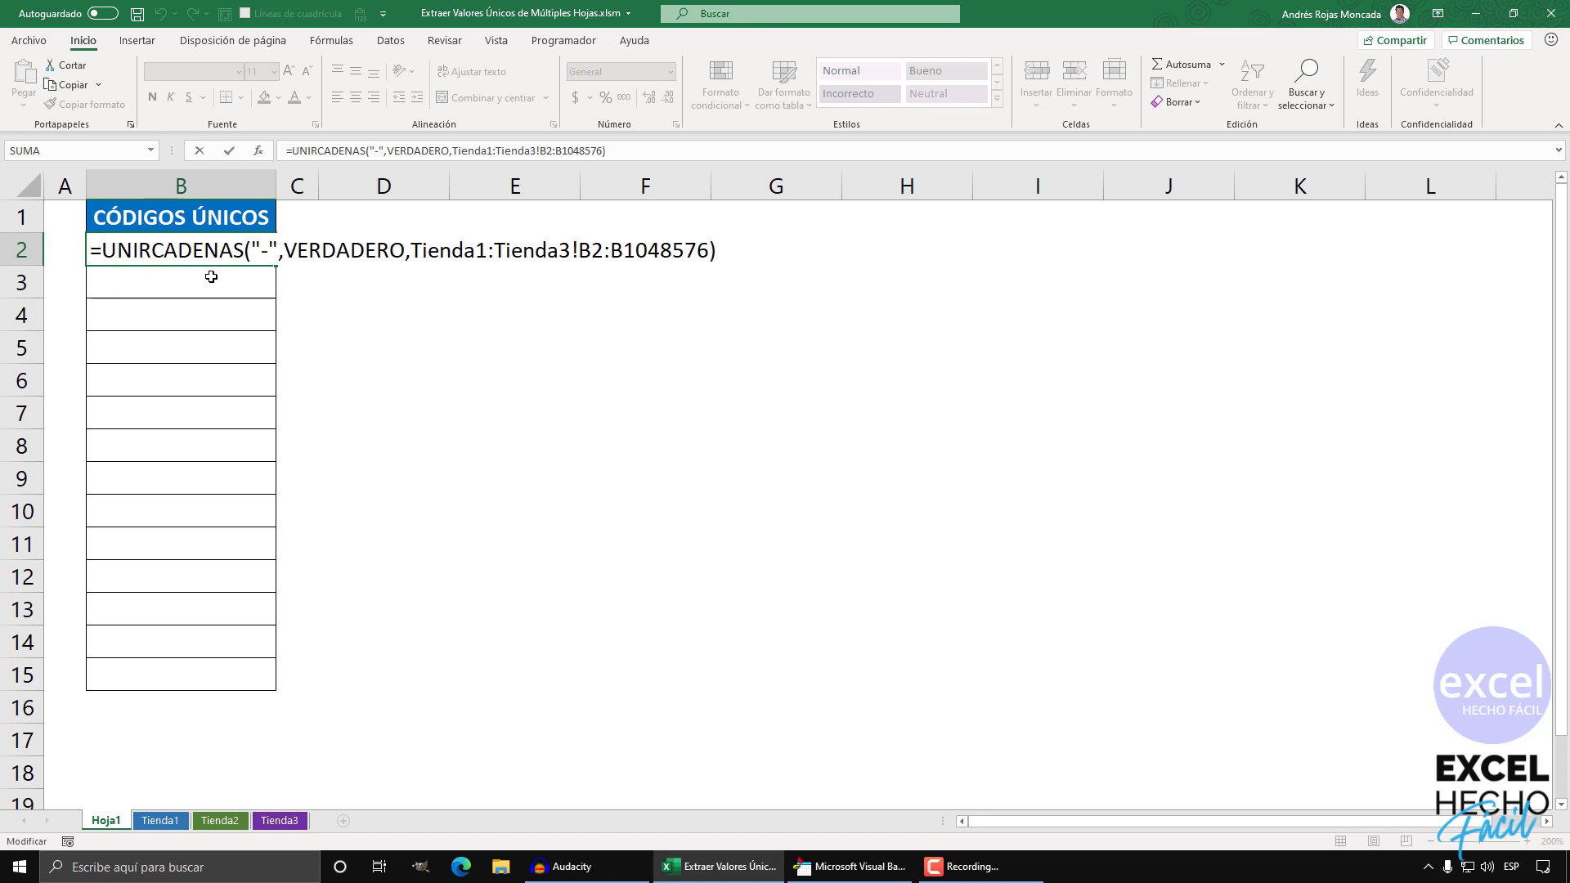
text(sep)
key(Tab)
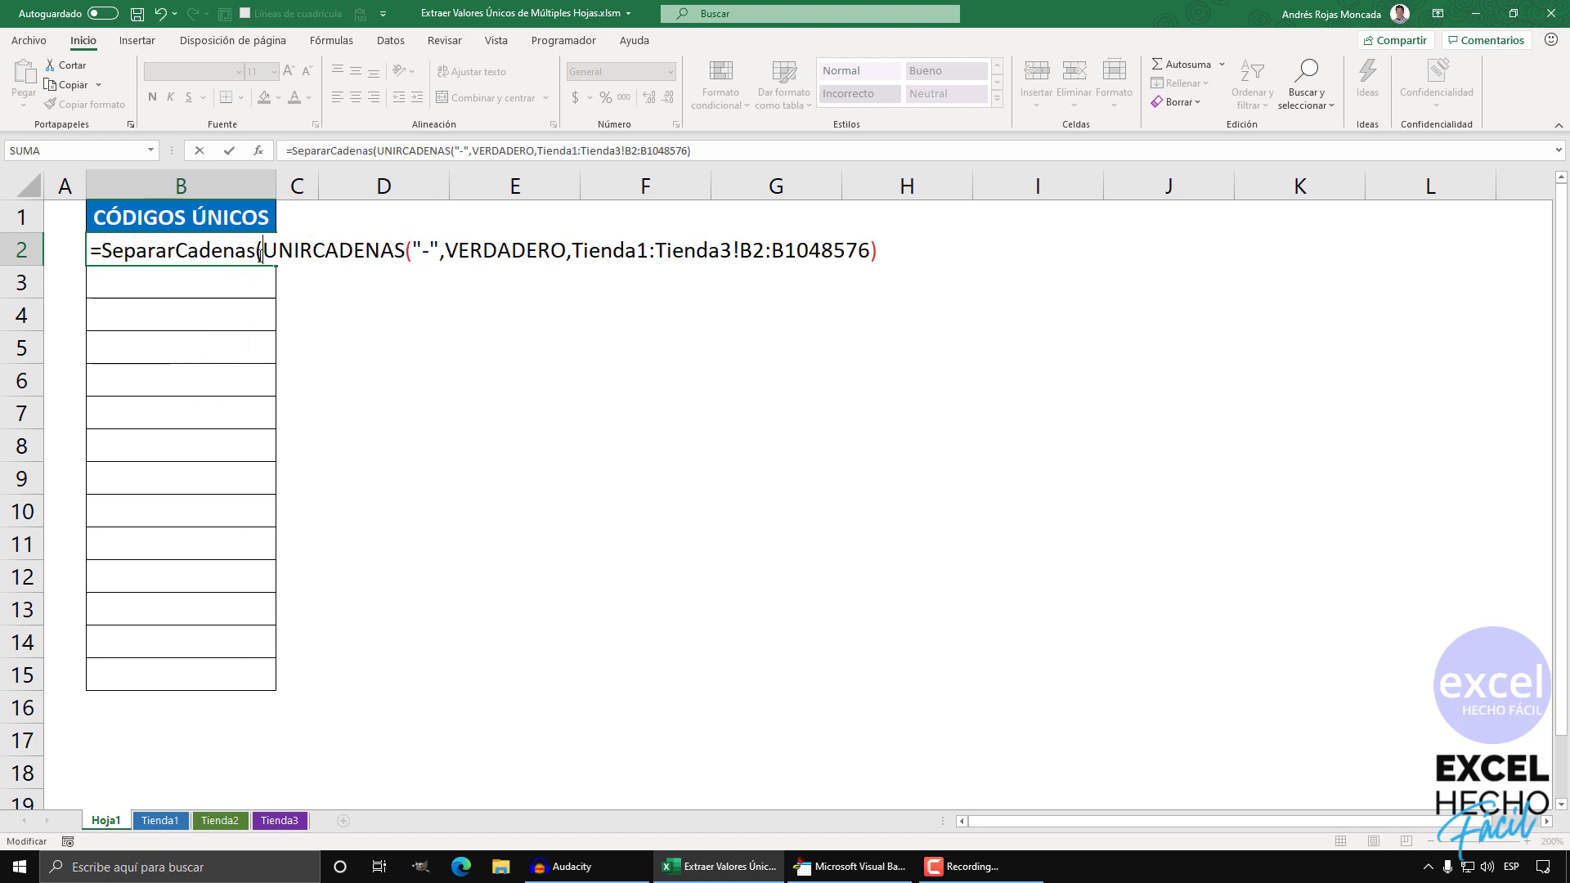
Close the formula with a "-" delimiter argument, preview the split codes with F9, then undo.
drag(263, 250, 893, 252)
key(Right)
text(,)
text("-")
text())
key(F9)
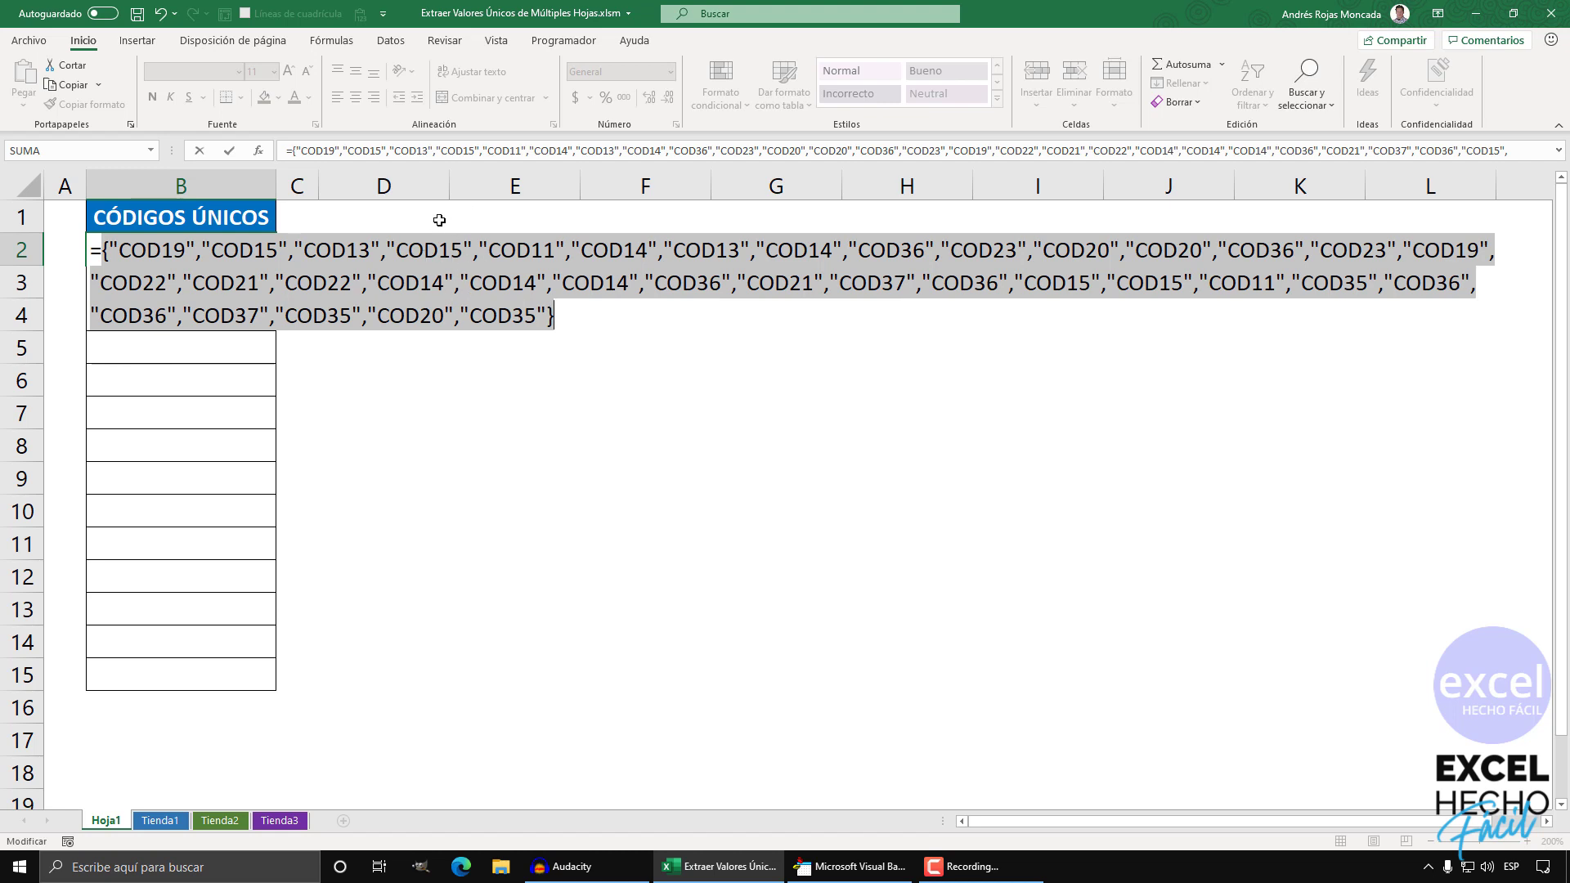
key(ctrl+z)
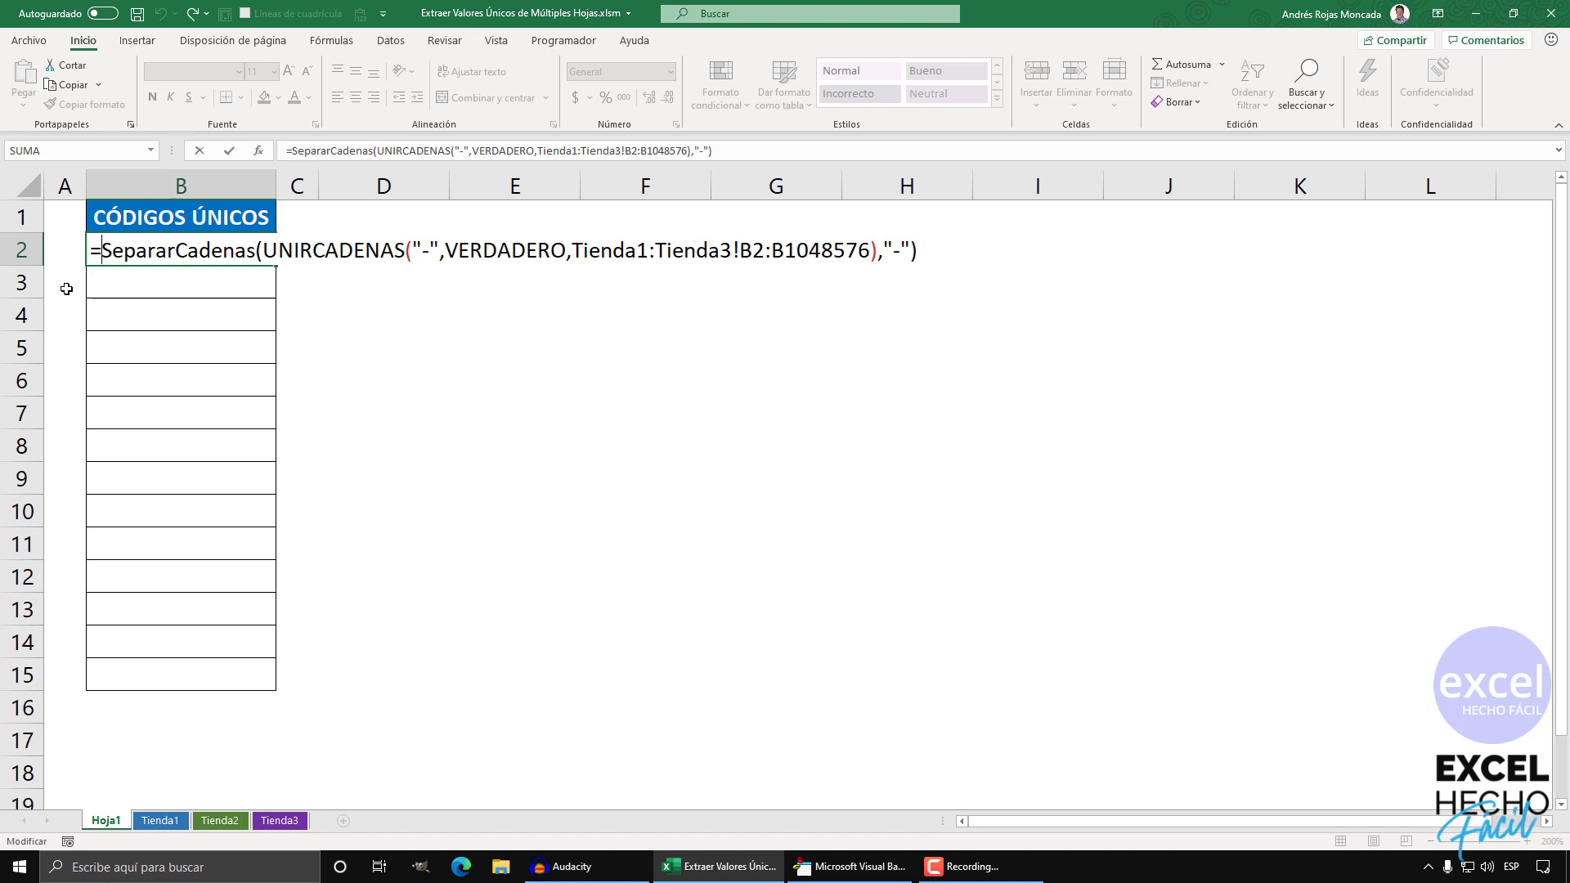
Wrap B2's SepararCadenas formula in TRANSPONER, preview the vertical list with F9, then undo.
text(tr)
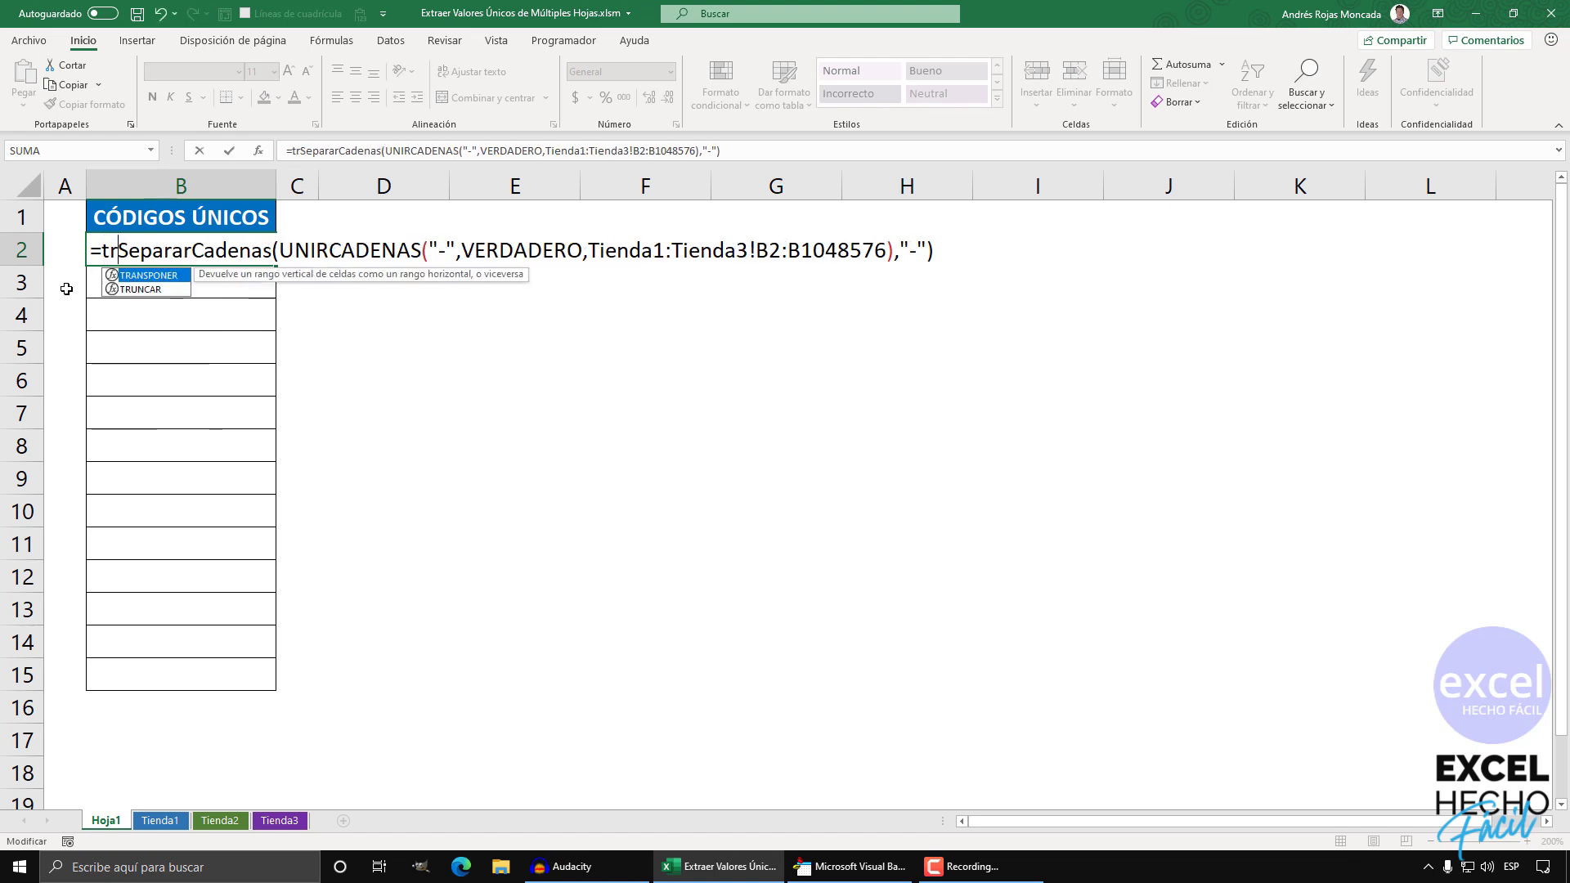
key(Tab)
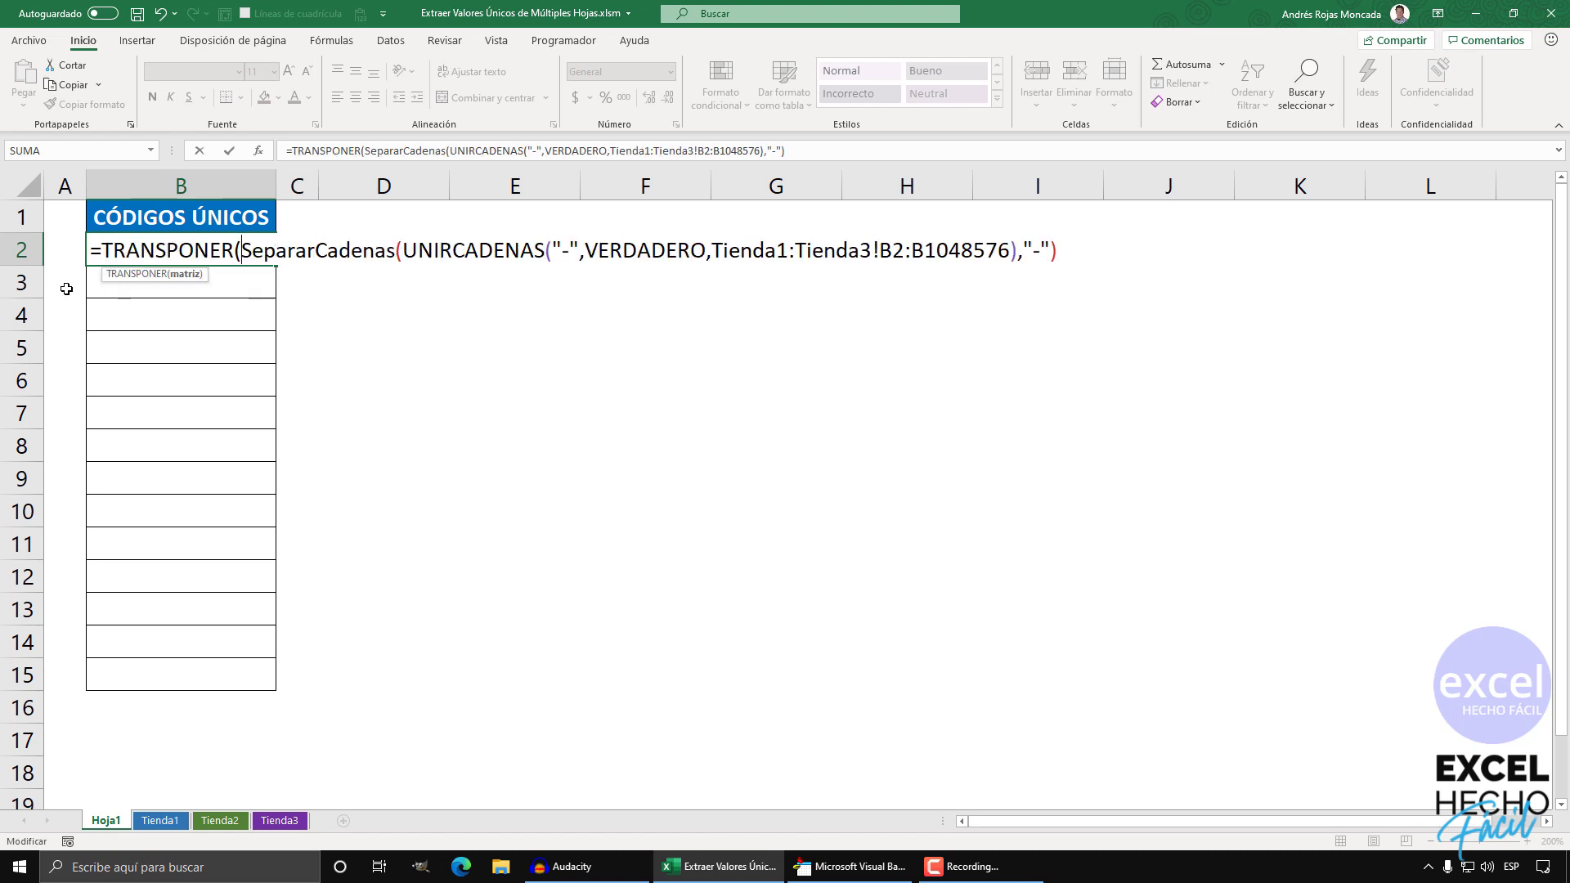
click(184, 277)
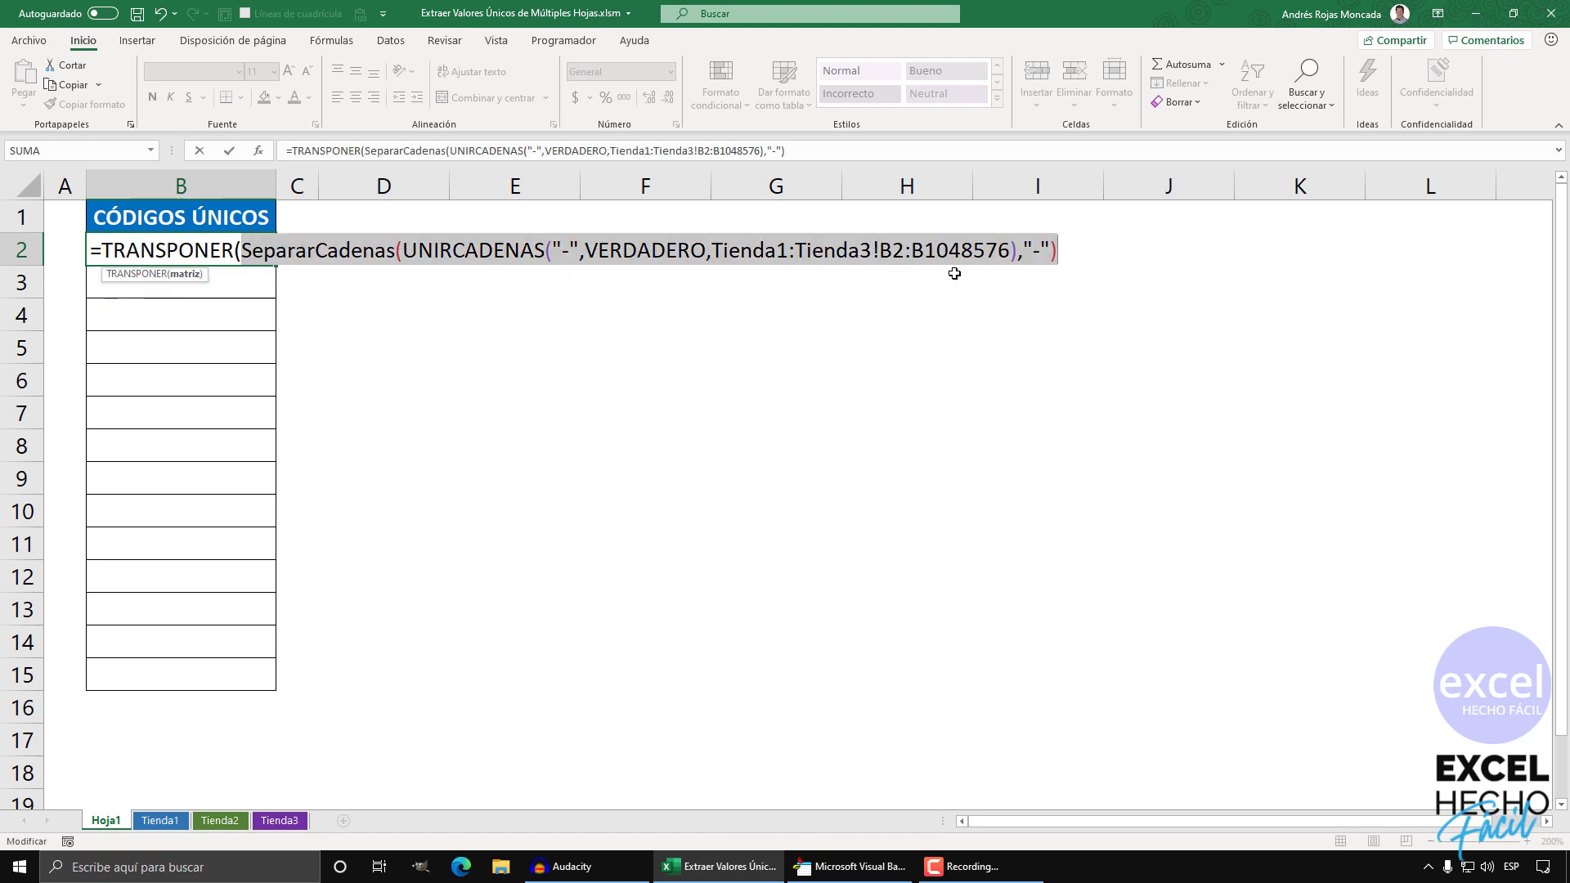
click(1067, 252)
text())
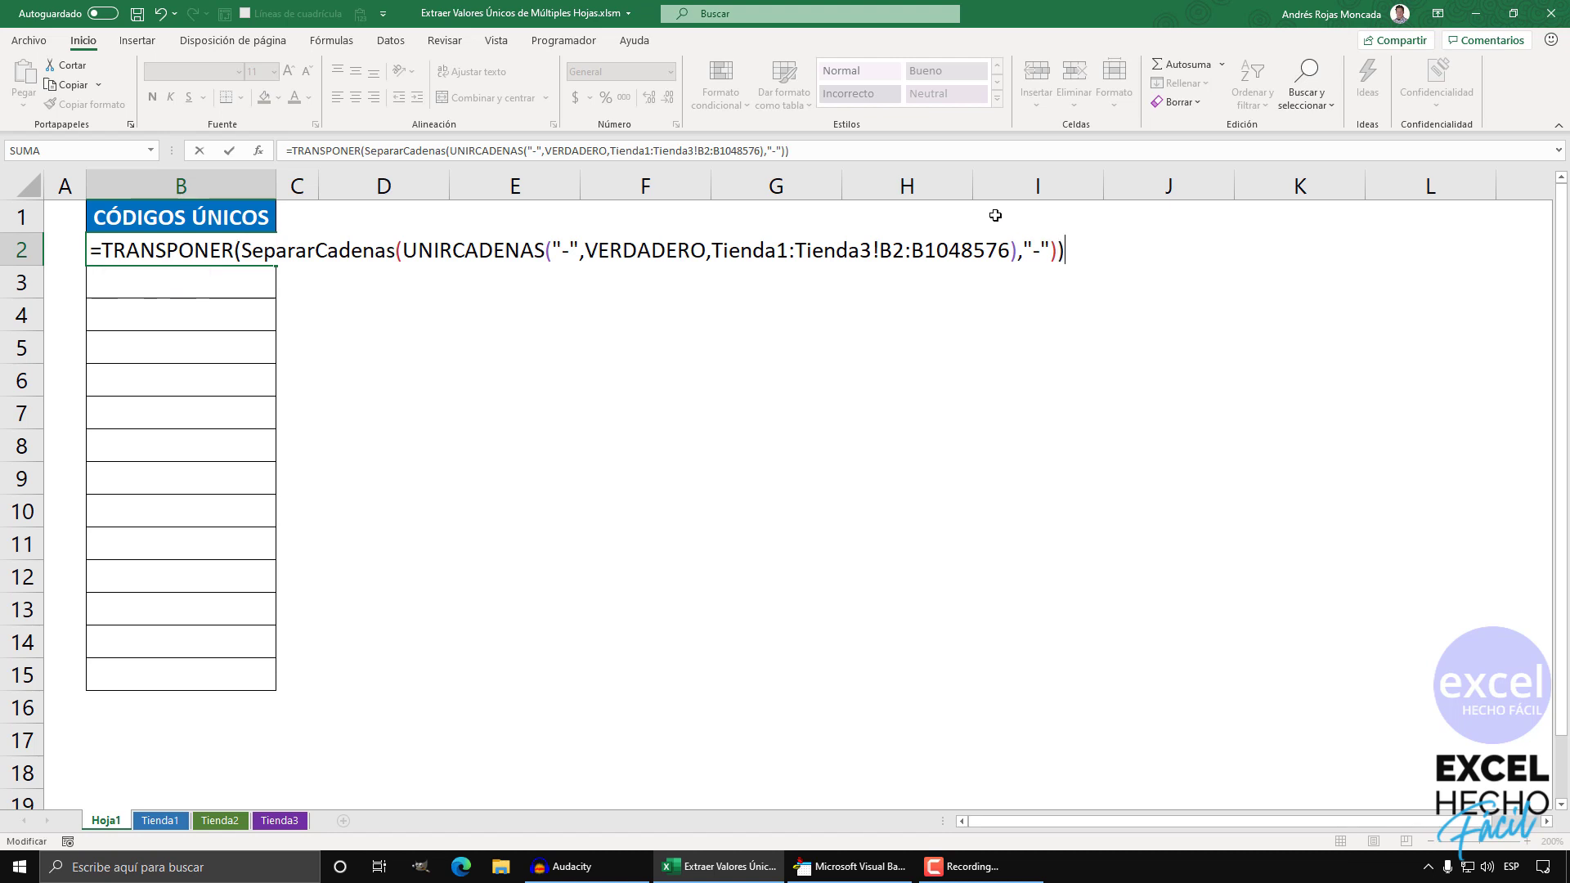
key(F9)
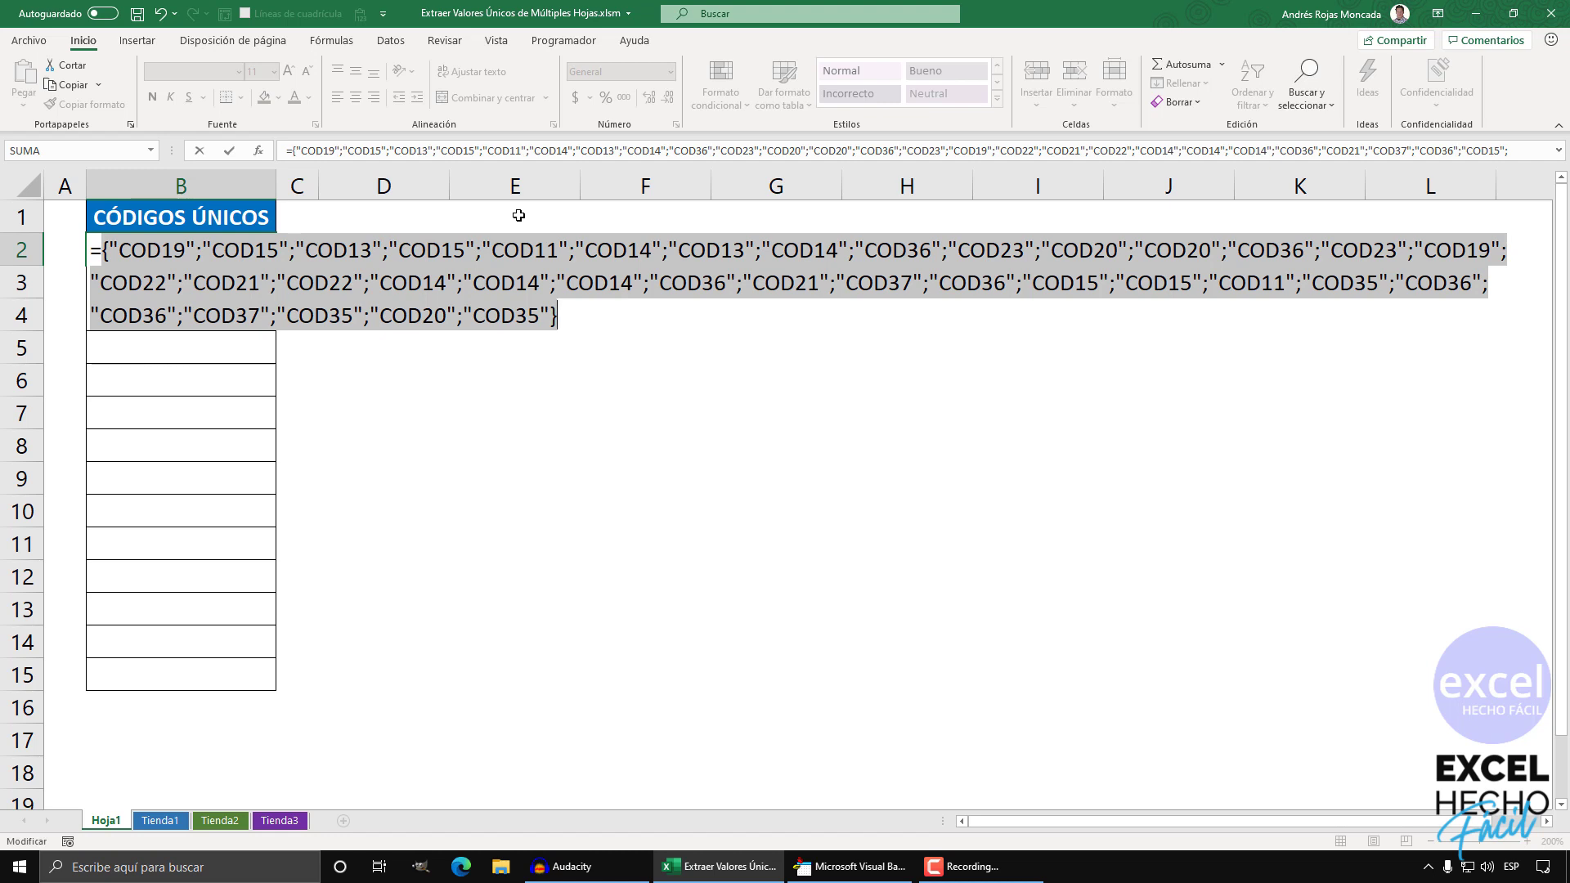
key(ctrl+z)
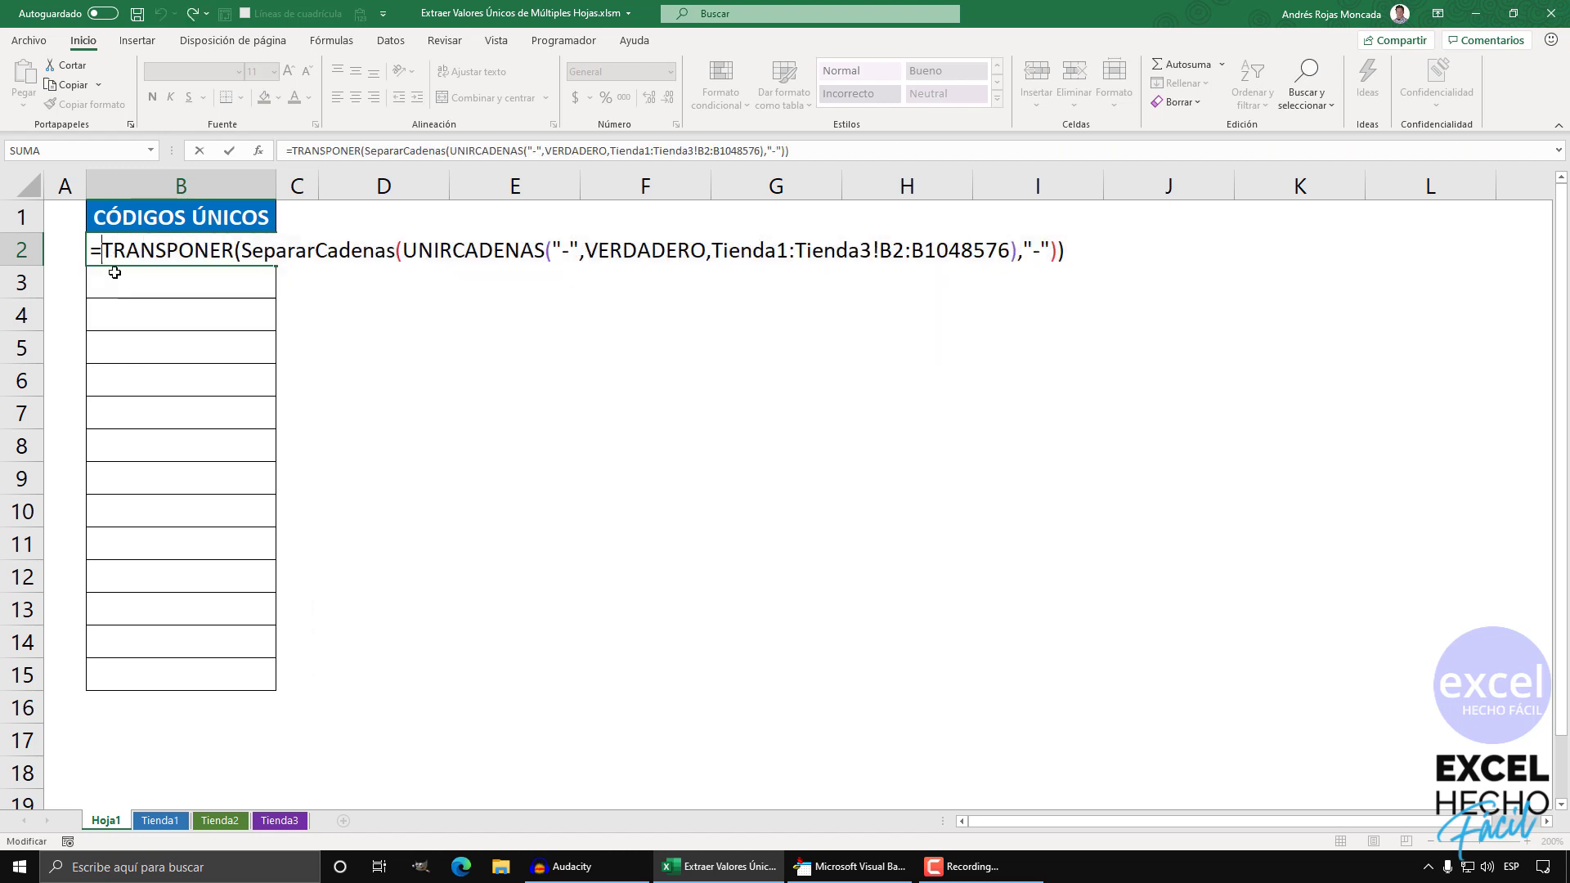
Wrap the TRANSPONER formula in UNICOS and preview the deduplicated codes with F9, then undo.
text(un)
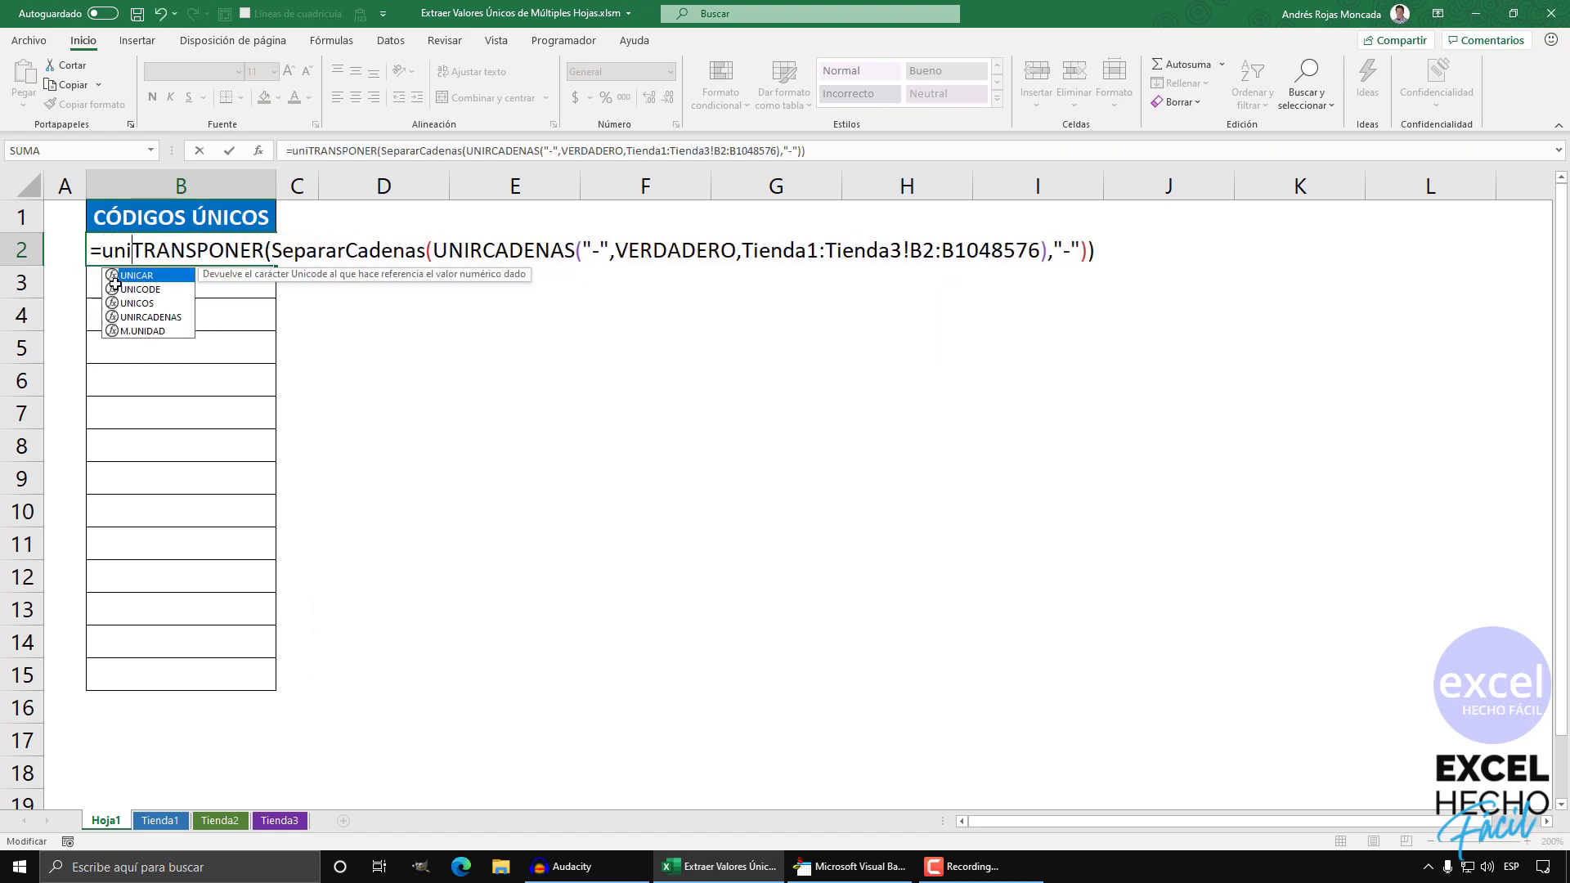
text(i)
key(Tab)
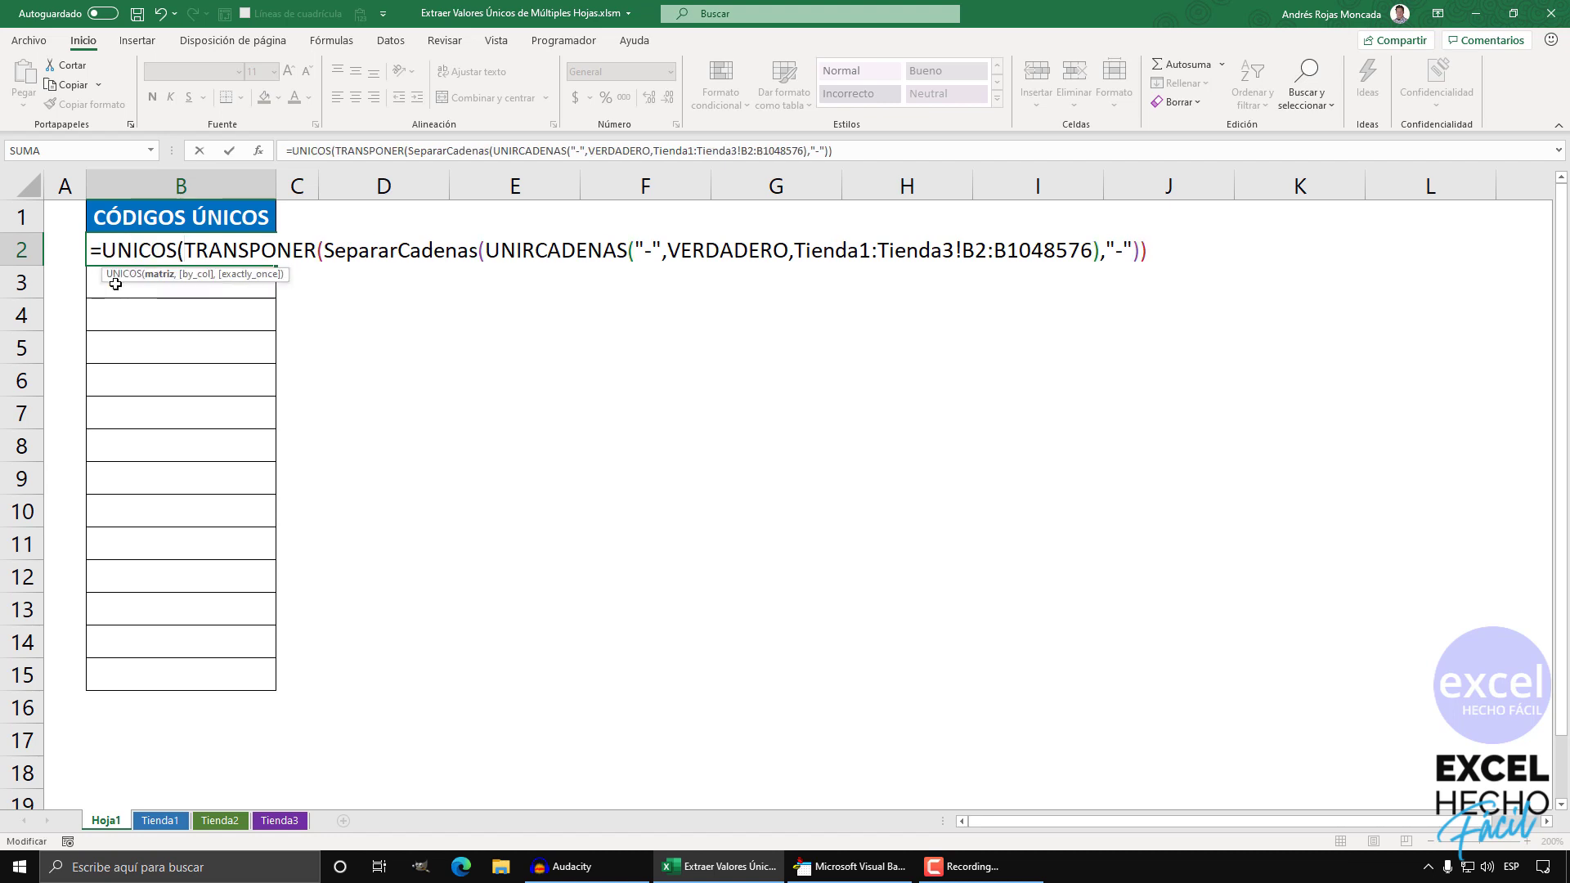
key(shift+End)
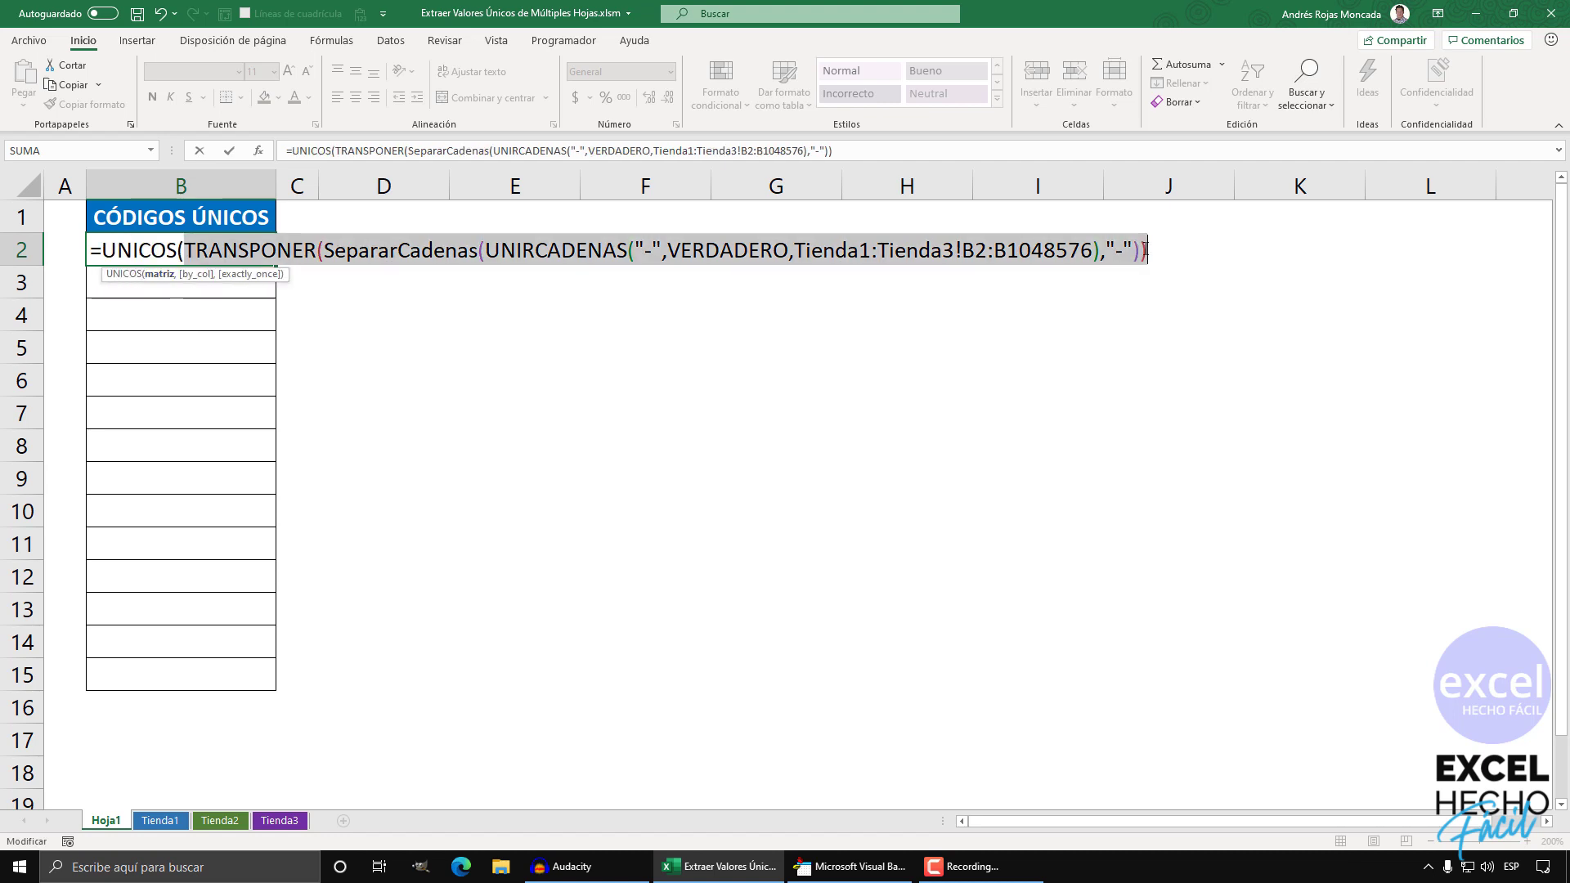
click(1144, 249)
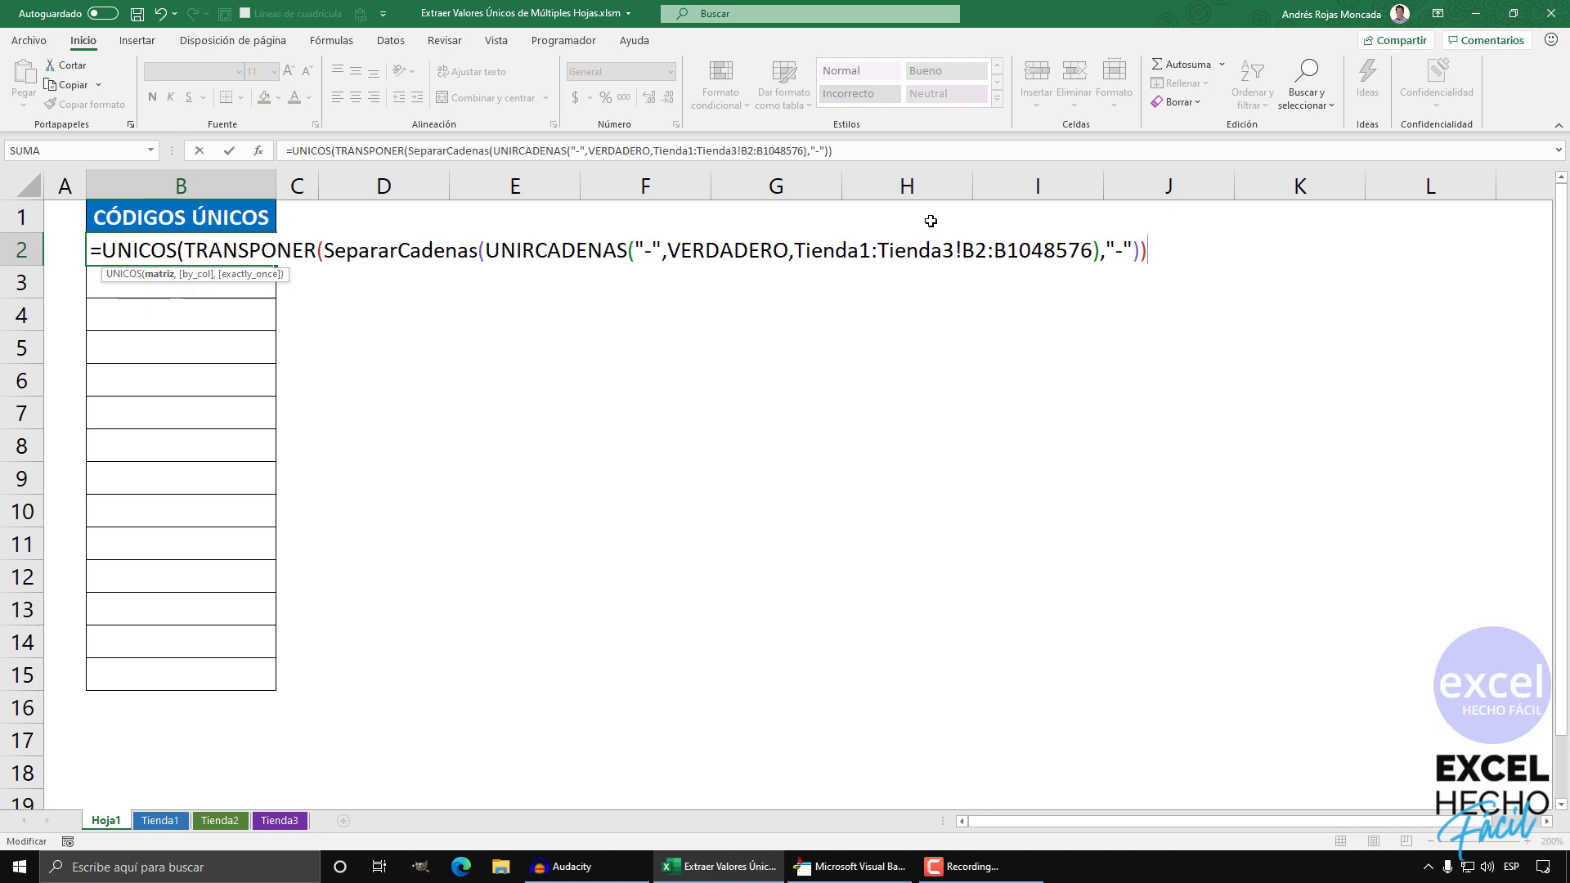
key(F9)
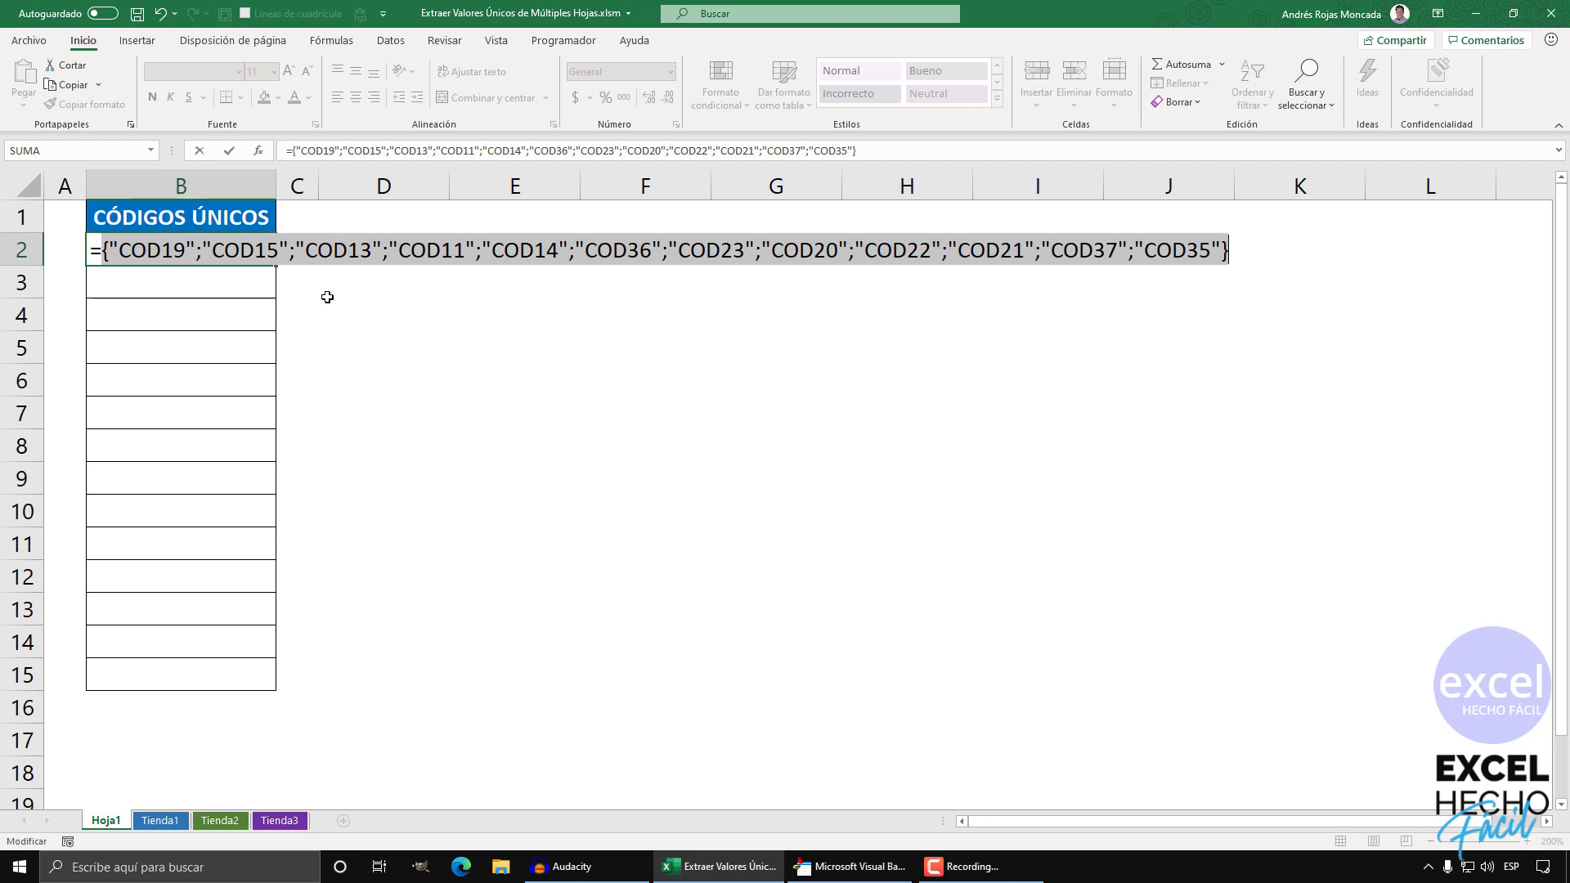
key(ctrl+z)
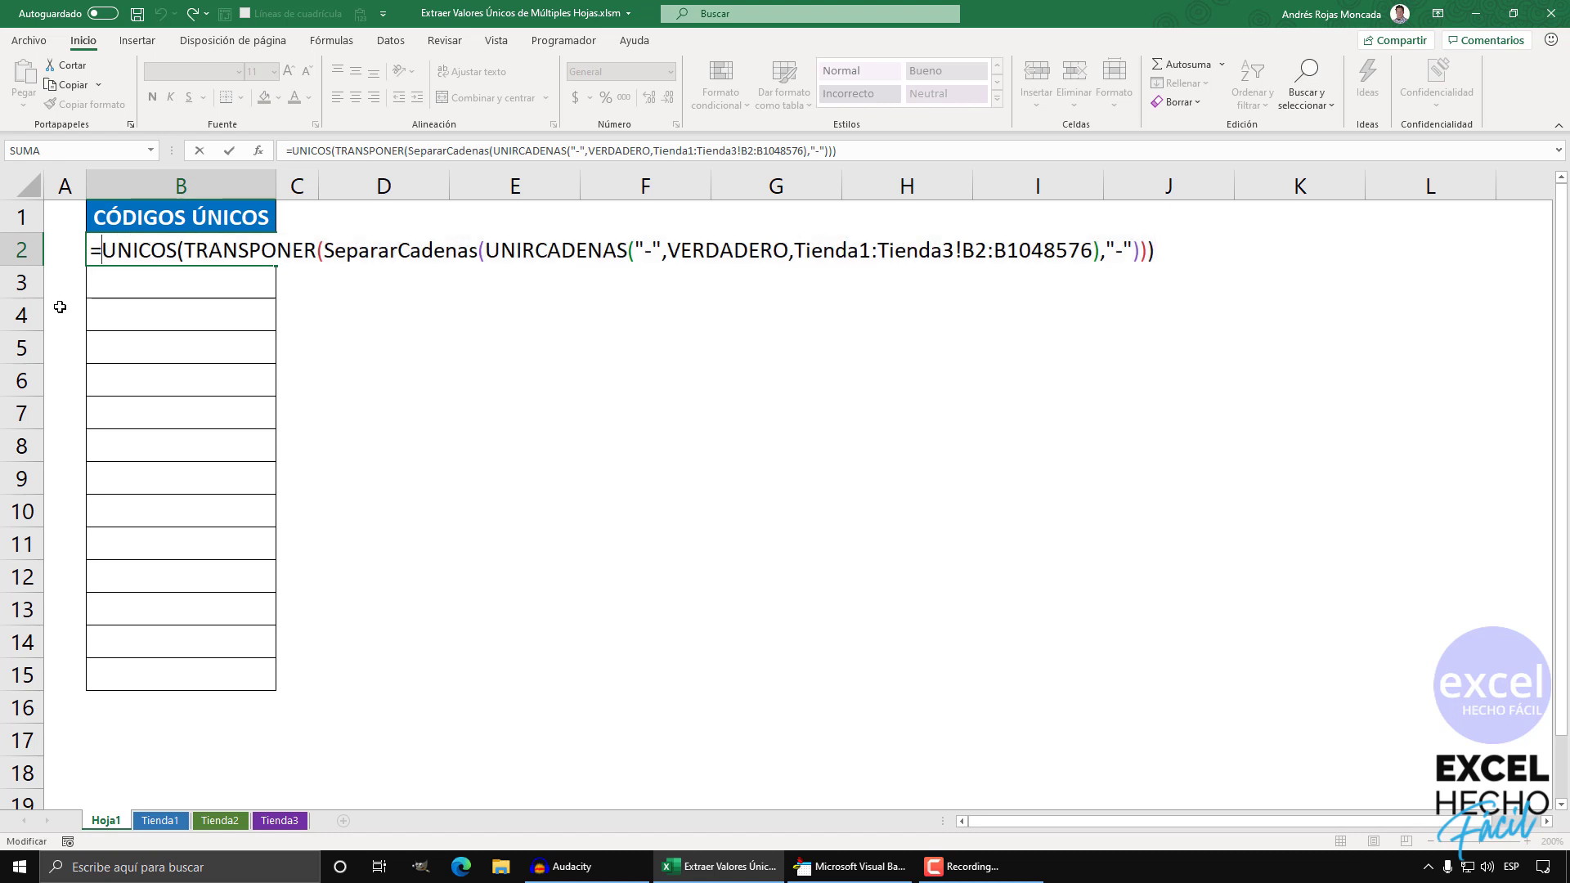
Wrap it in ORDENAR and commit so codes COD11 through COD37 spill down column B.
text(orde)
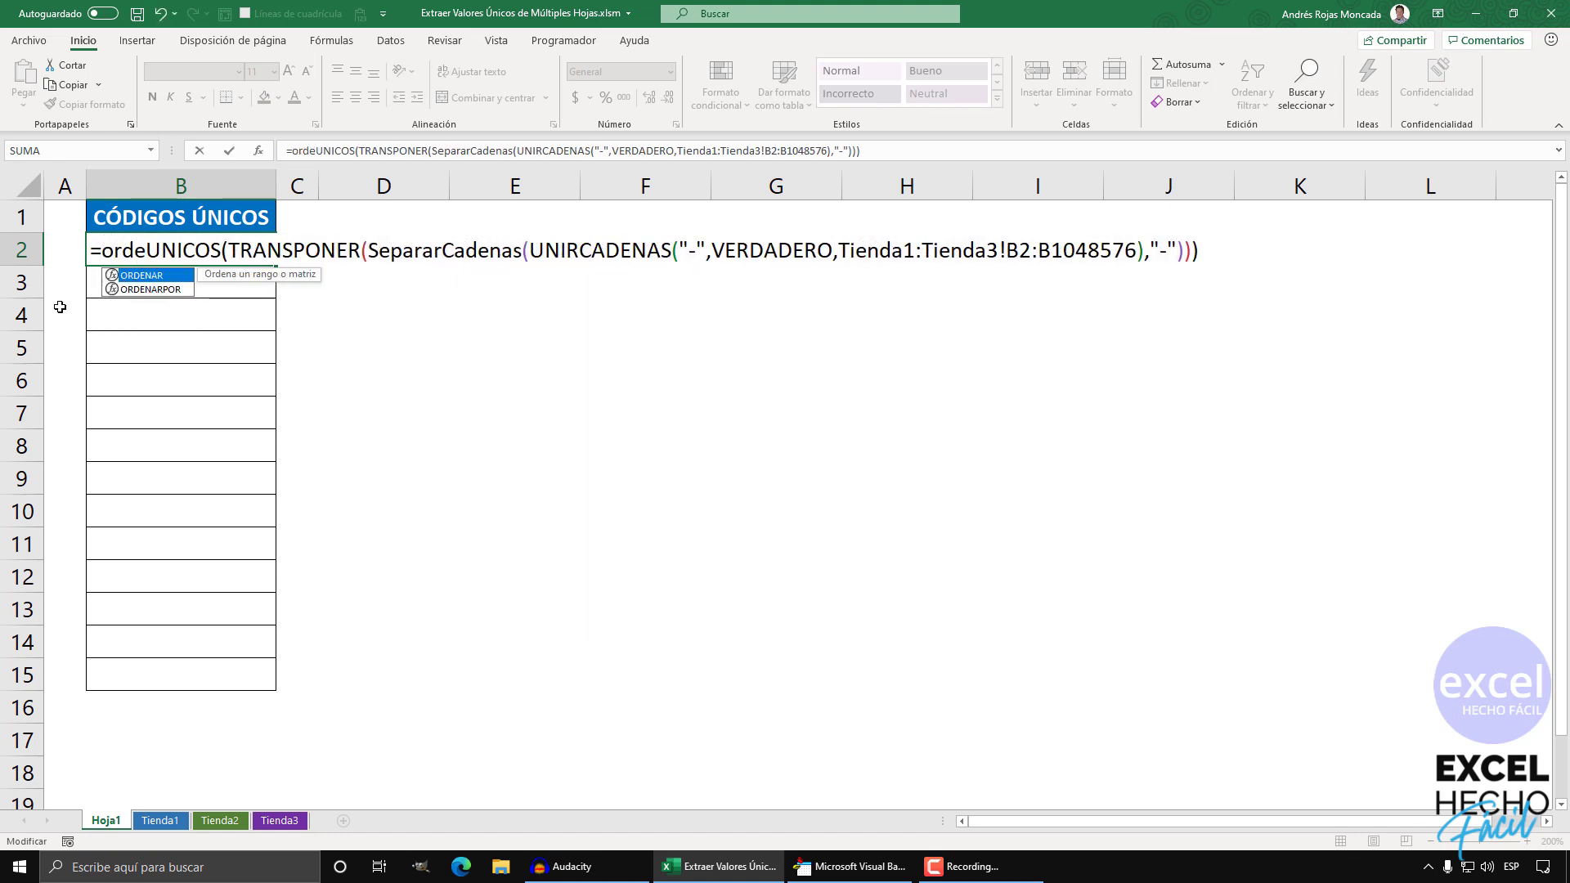
key(Tab)
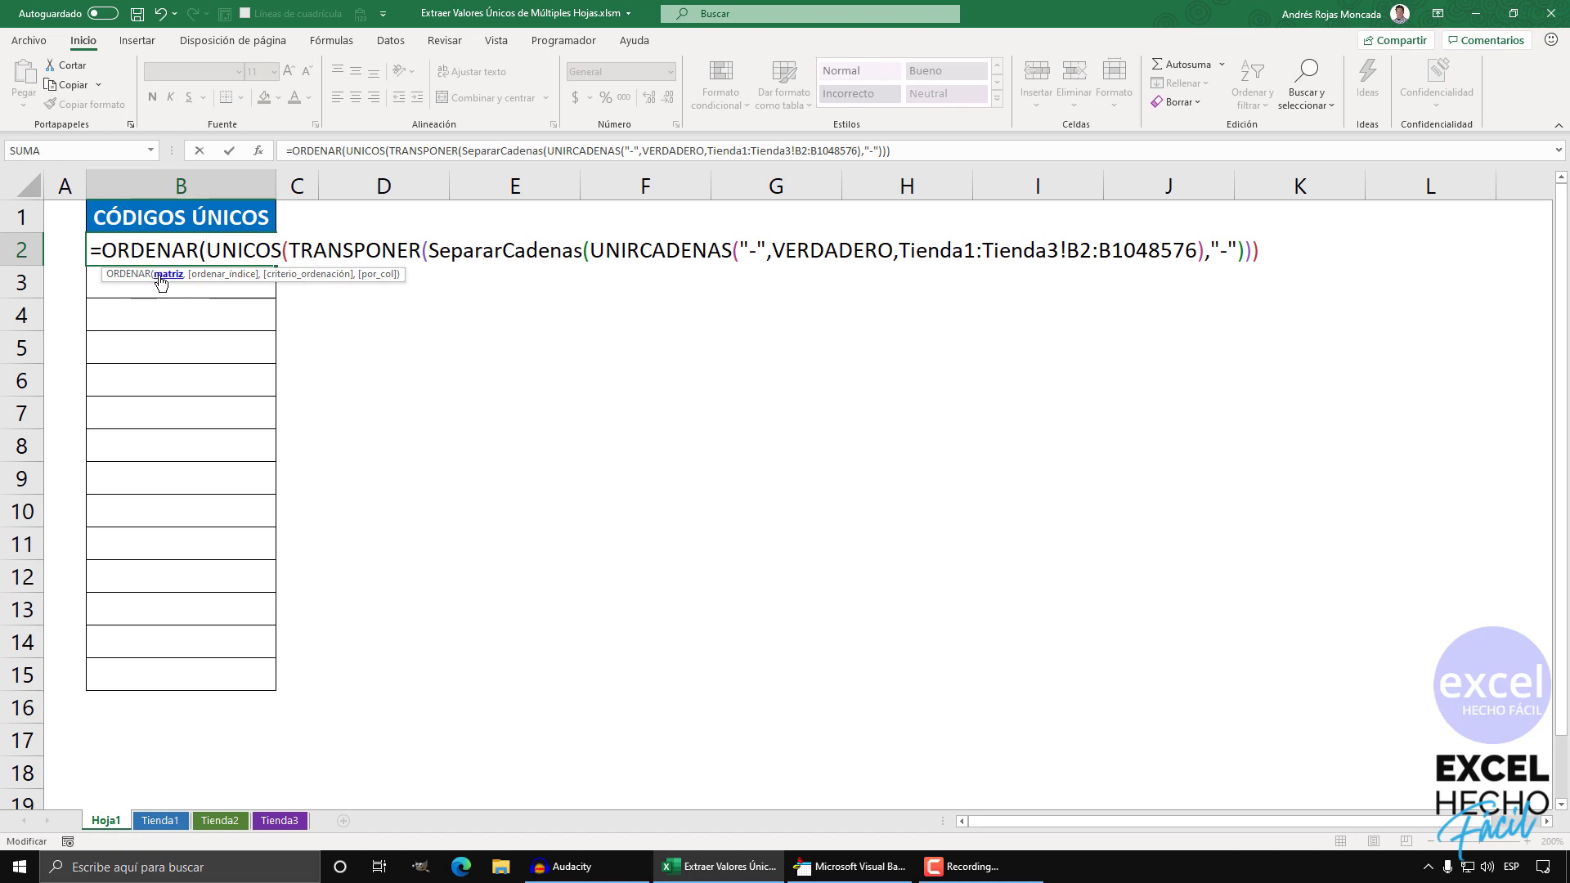
key(shift+End)
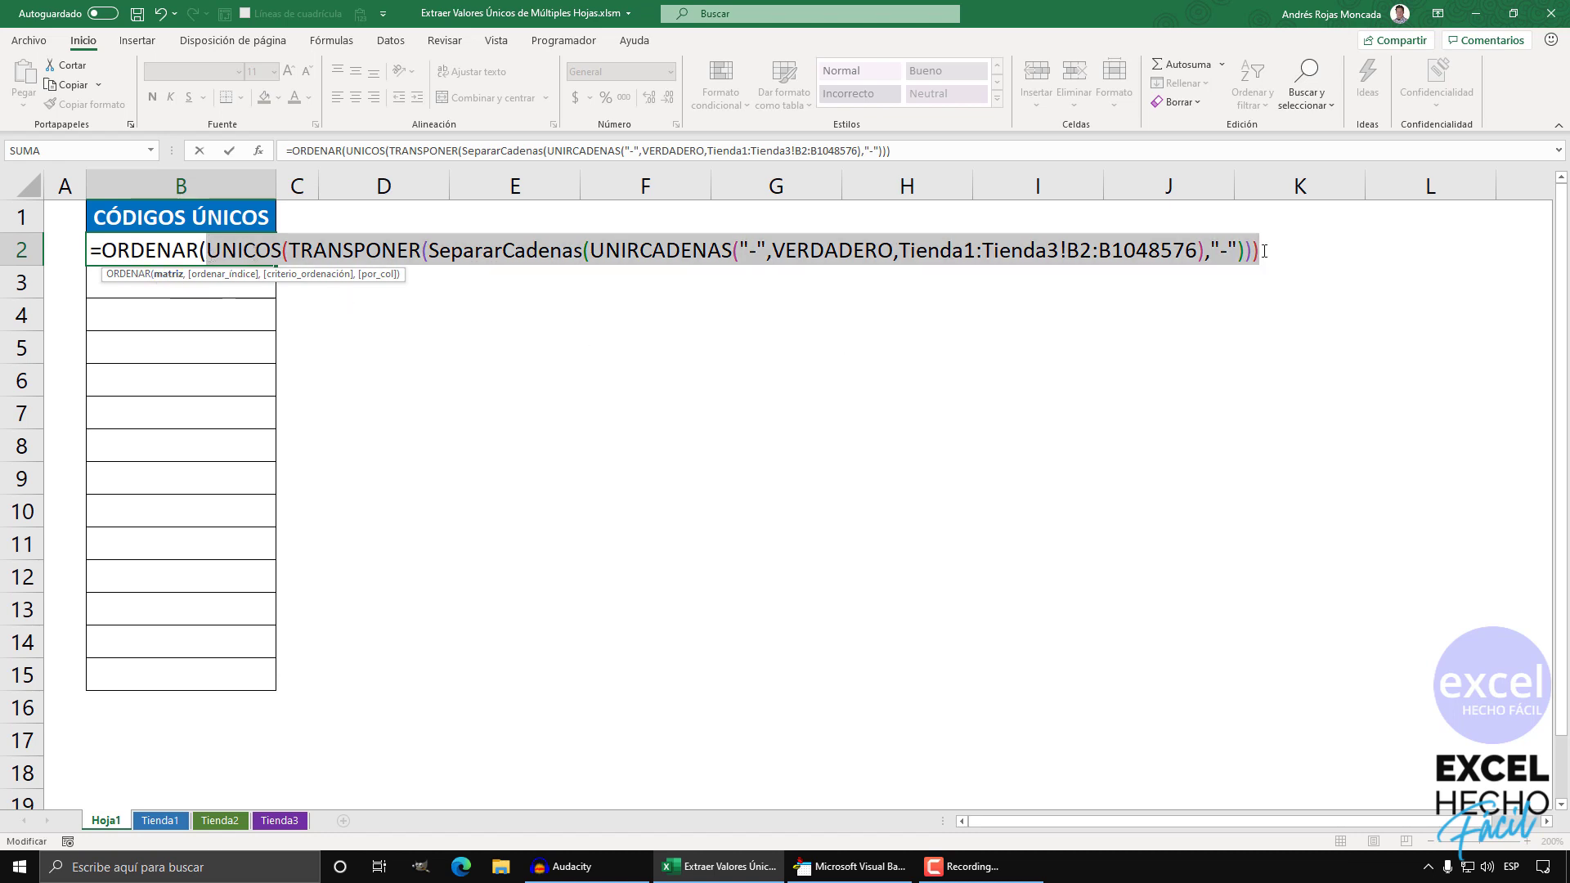
key(End)
key(ctrl+Return)
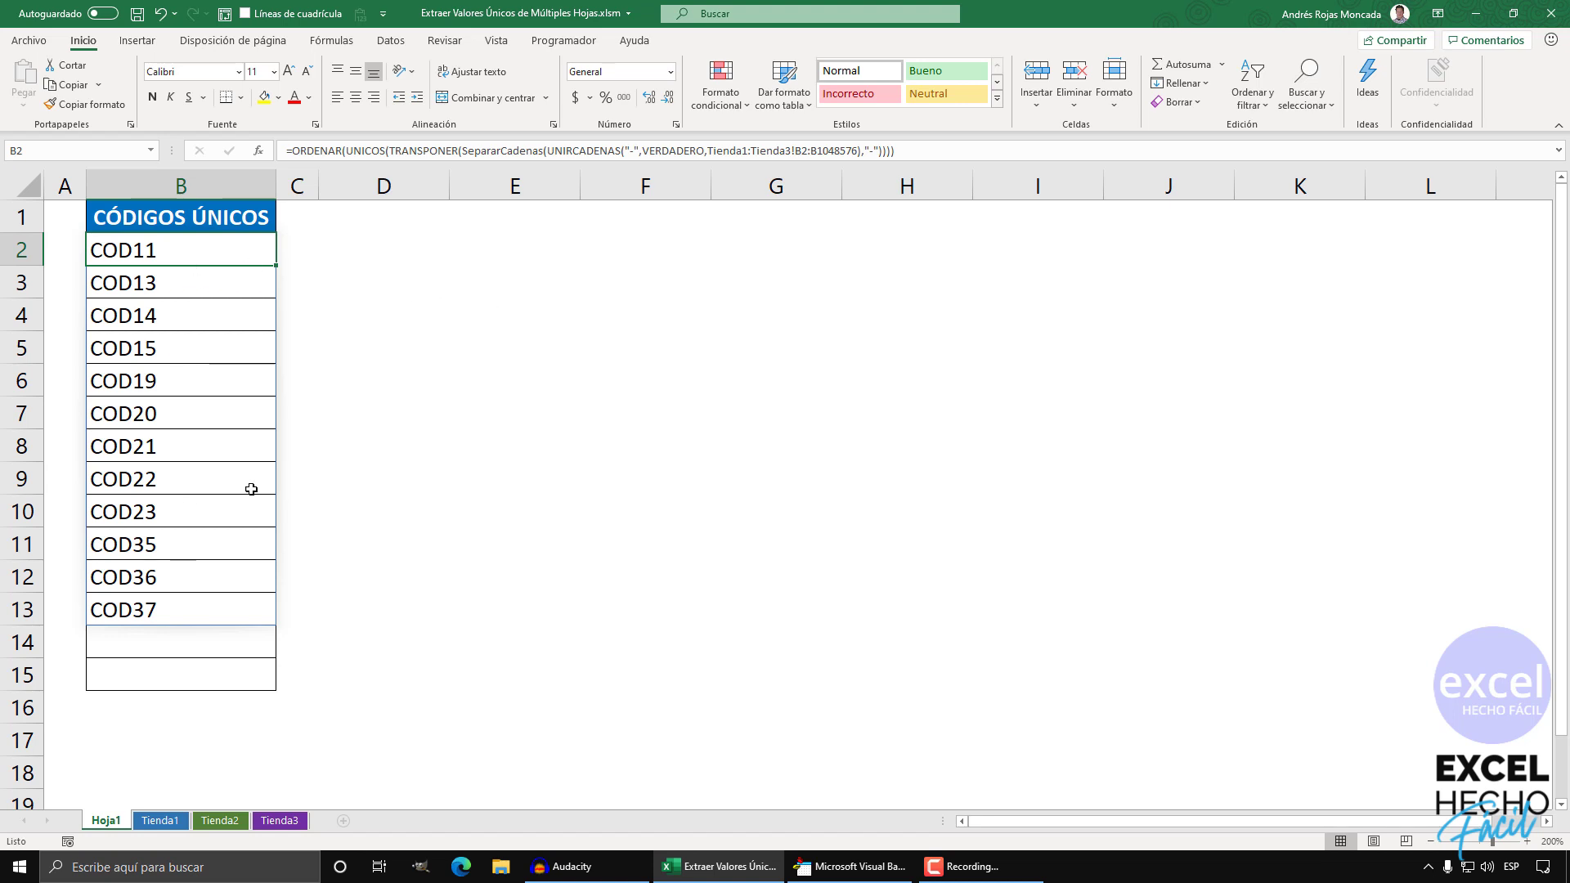
Switch to the Tienda1 sheet and select cell A11 below its sales table.
click(378, 224)
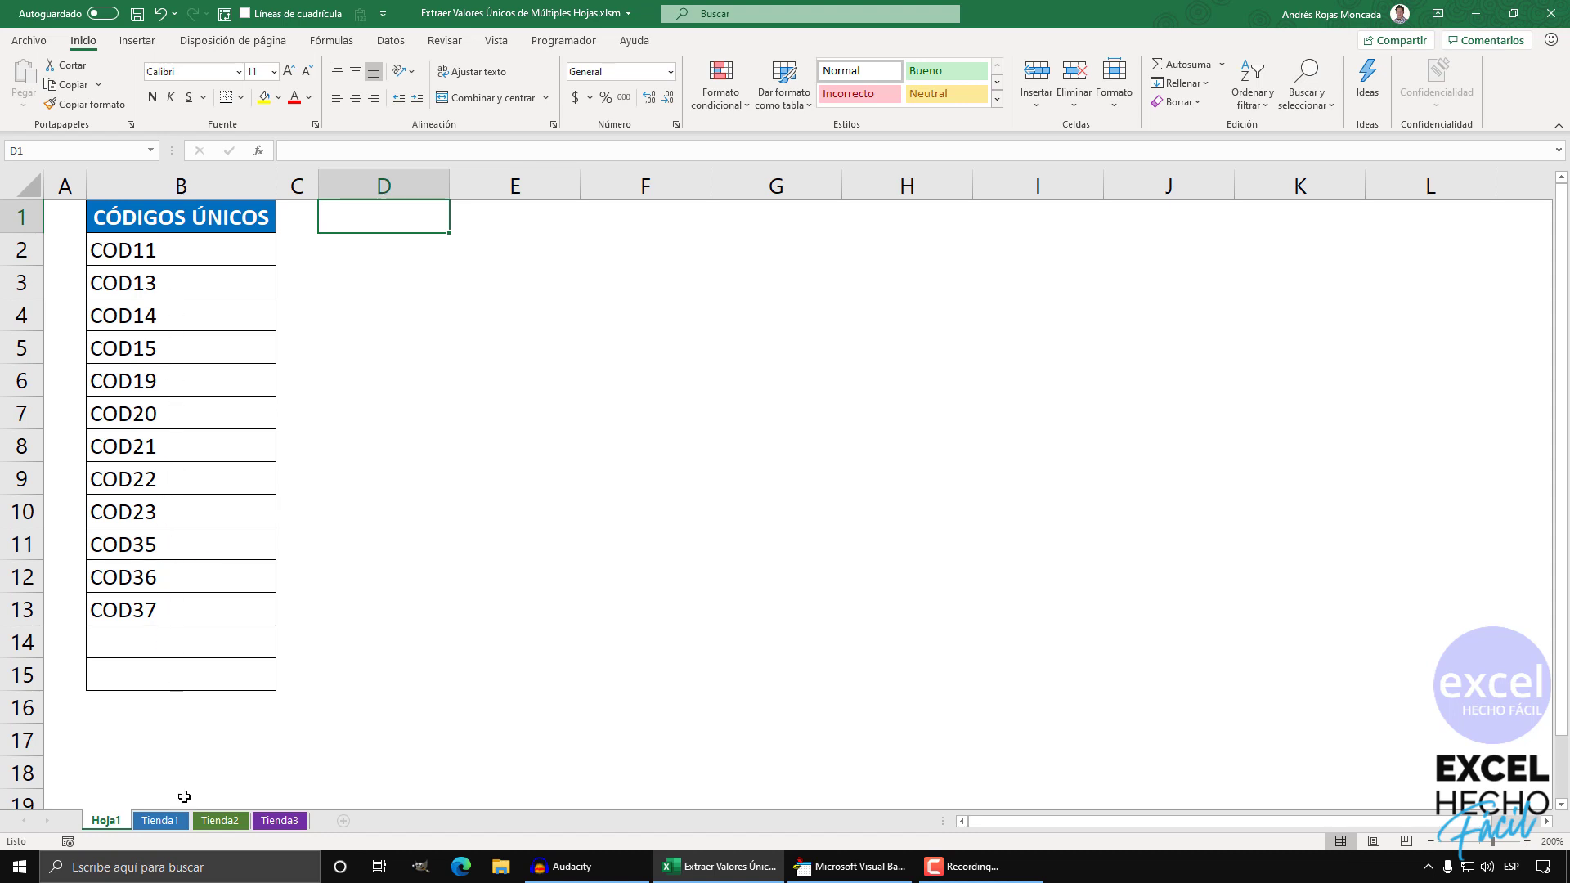
click(174, 820)
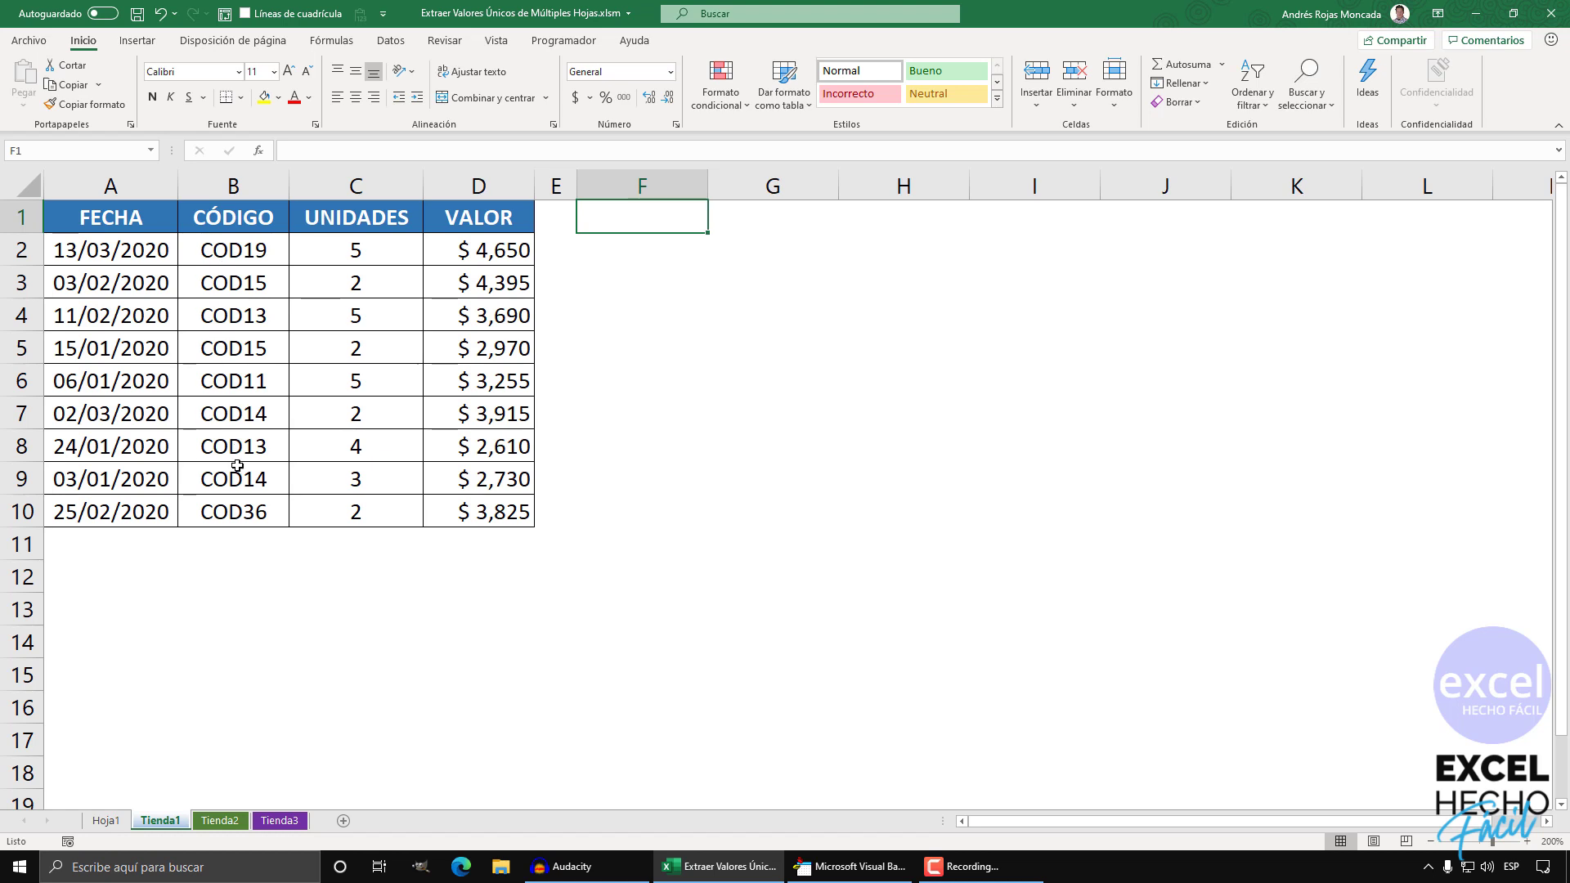
click(105, 820)
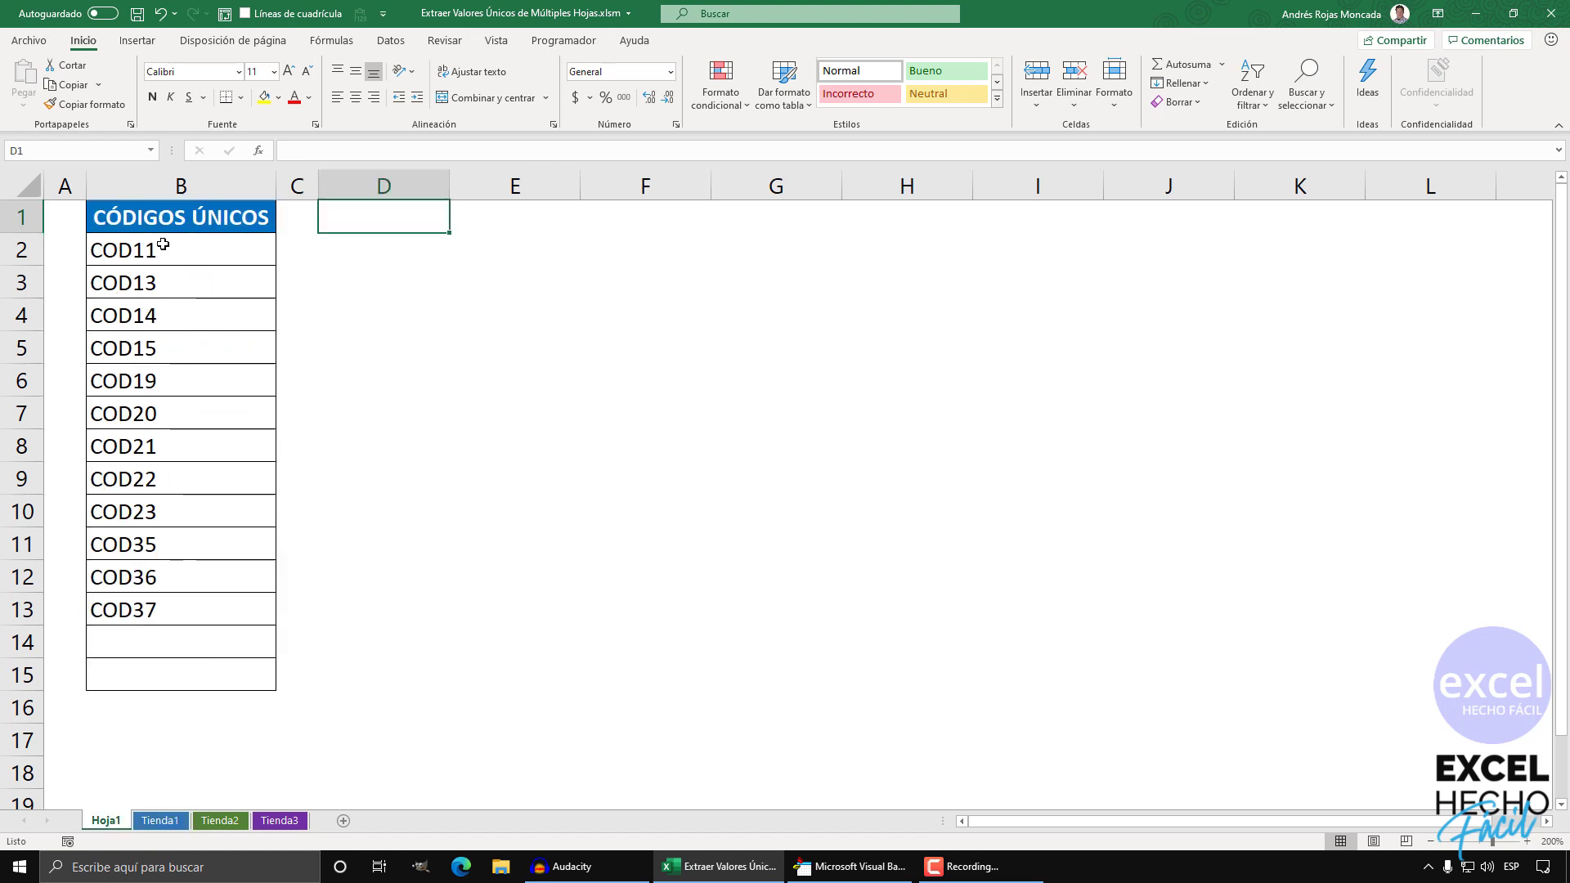
click(173, 821)
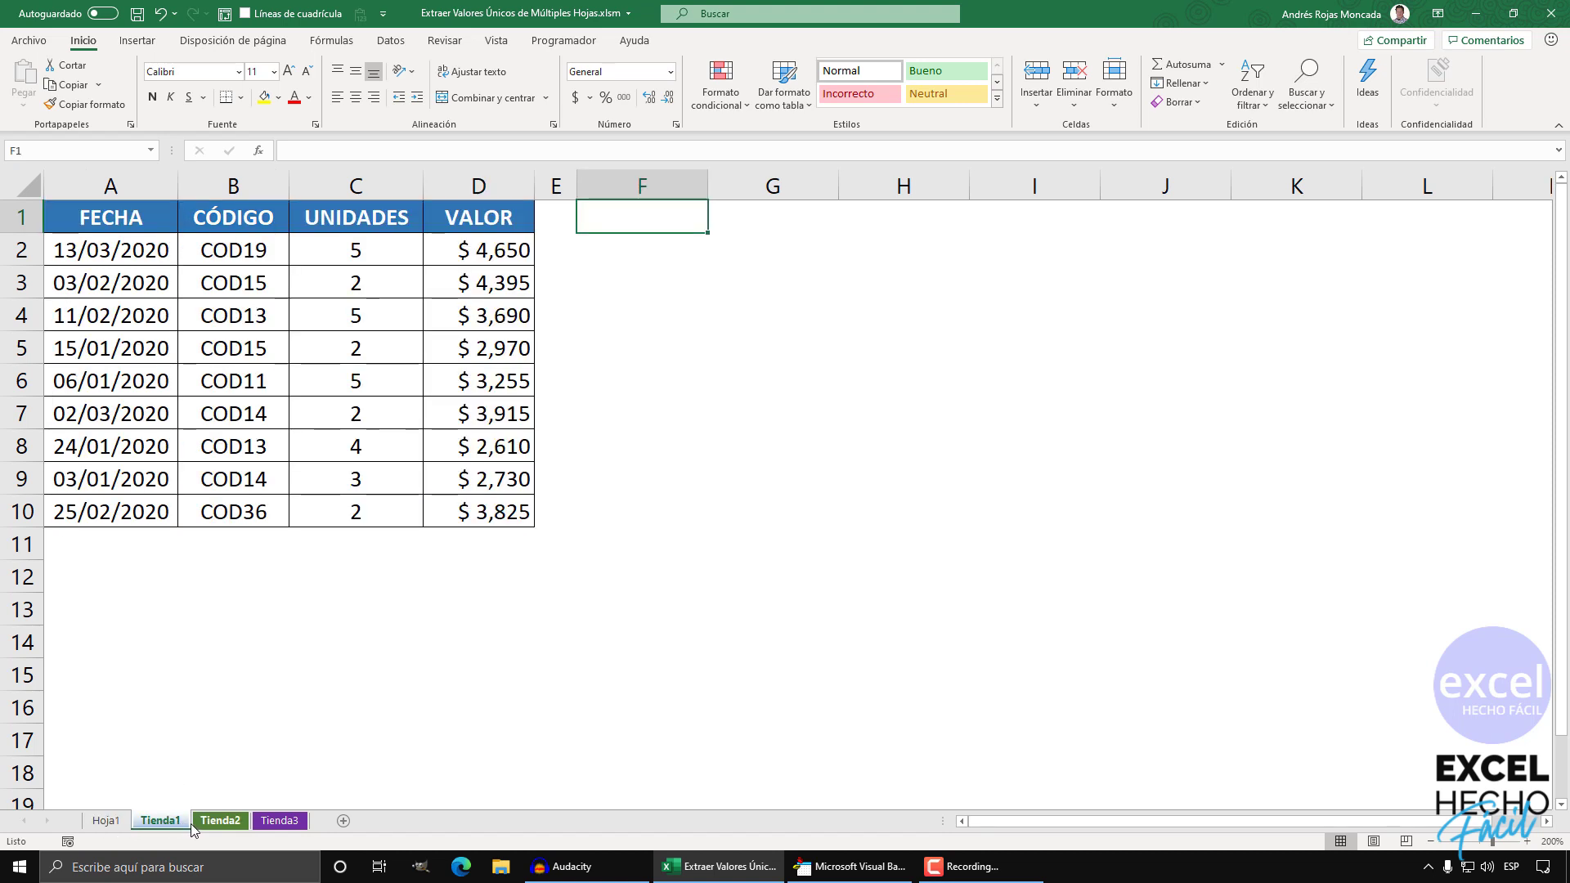
click(109, 540)
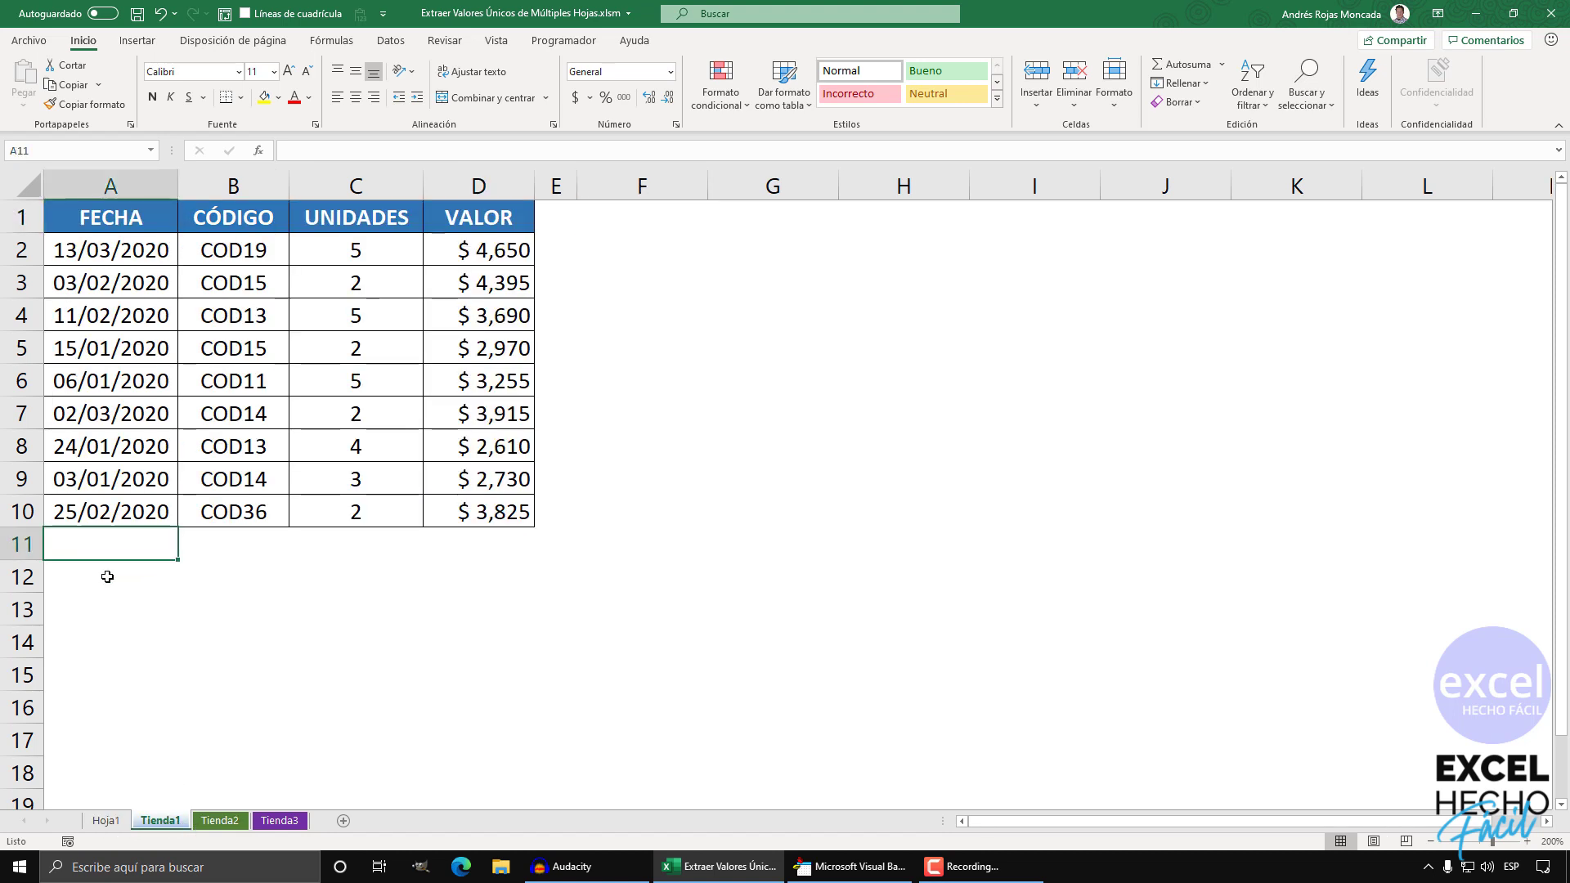
Enter 21/02/2020, COD12, 5 units and 2,500 in Tienda1 row 11.
text(21/)
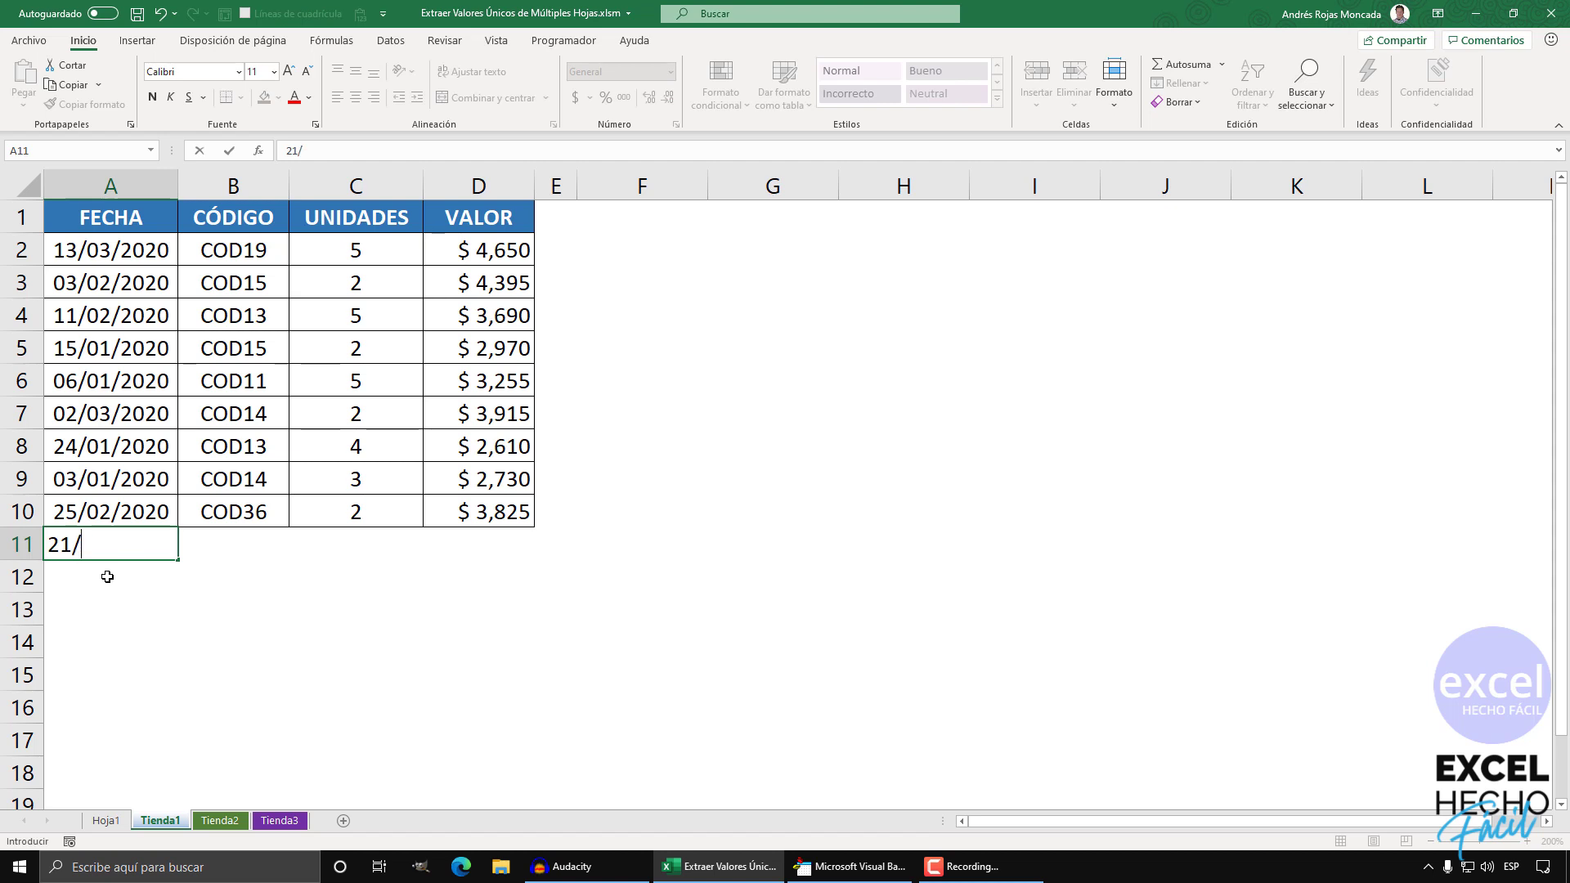
text(02/2020)
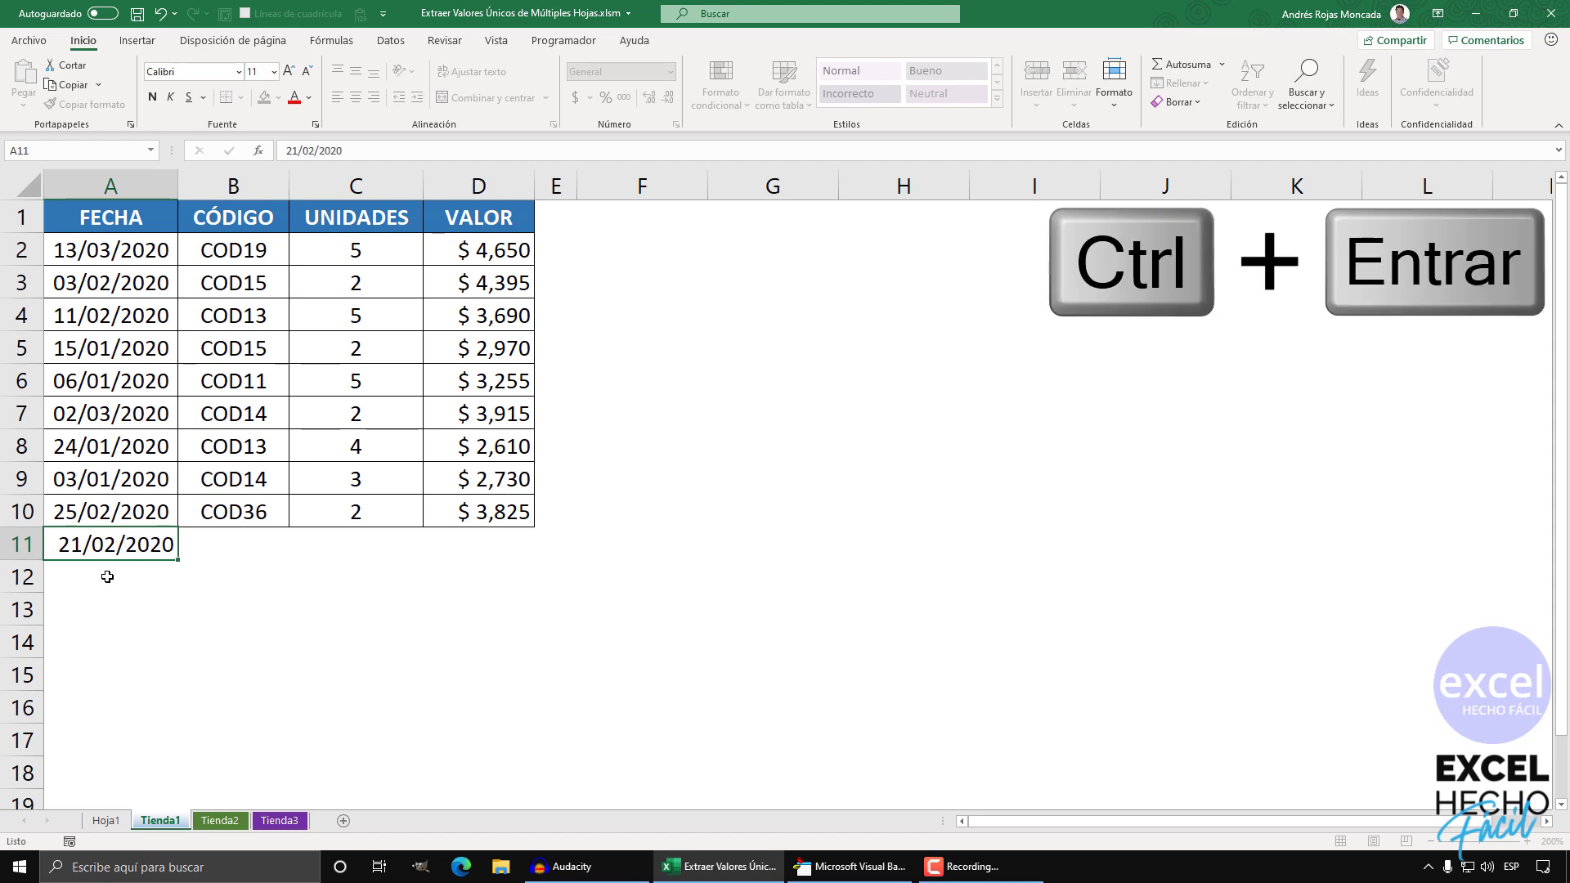
key(ctrl+Return)
key(Down)
text(COD)
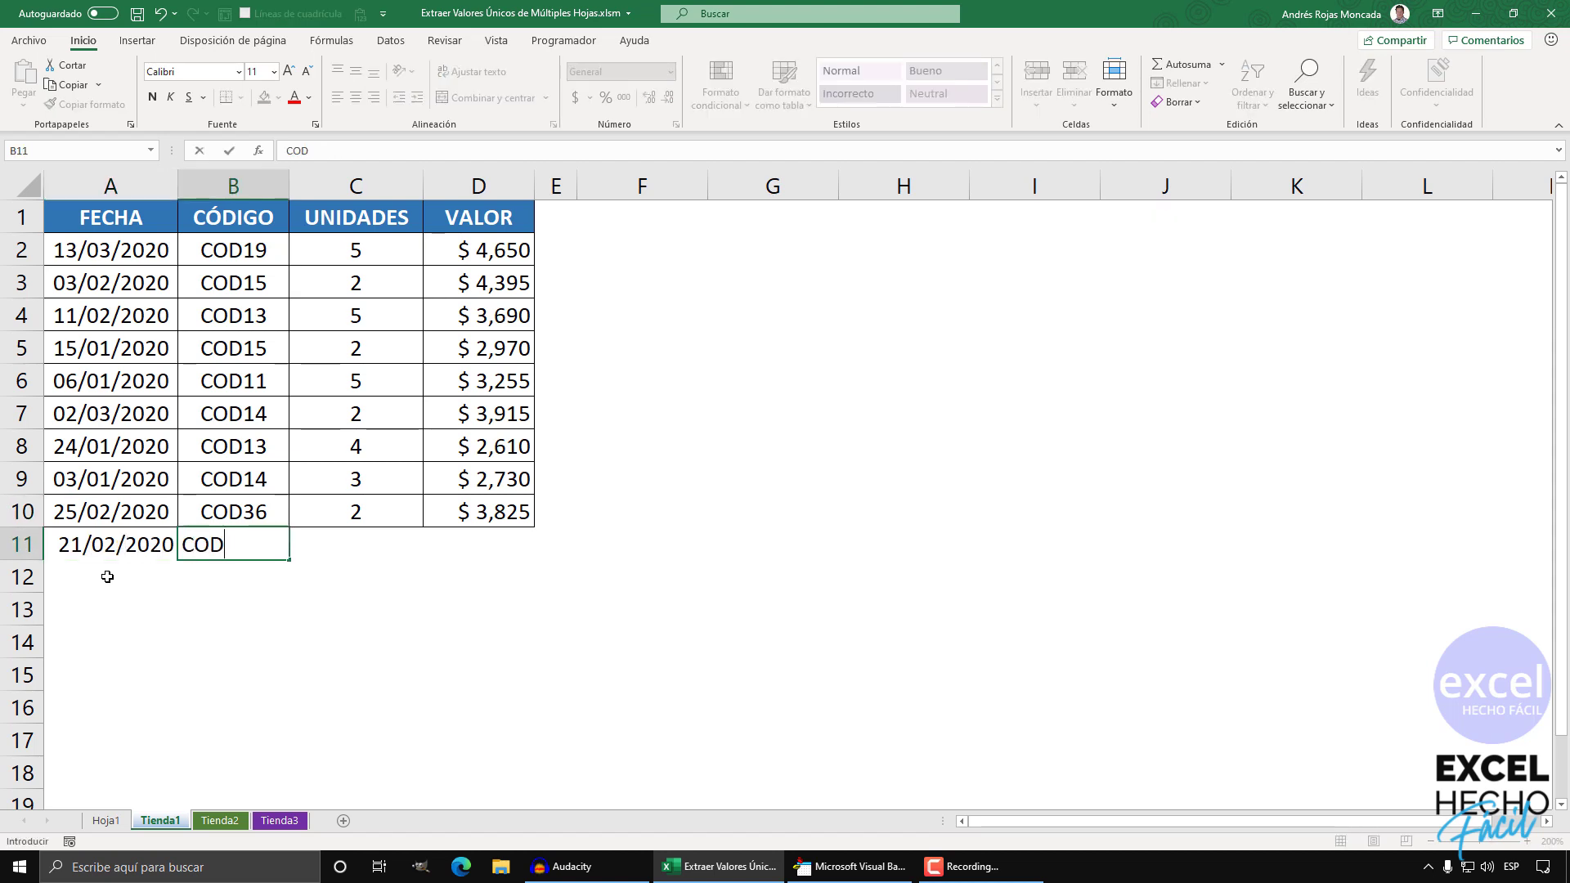
text(12)
key(ctrl+Return)
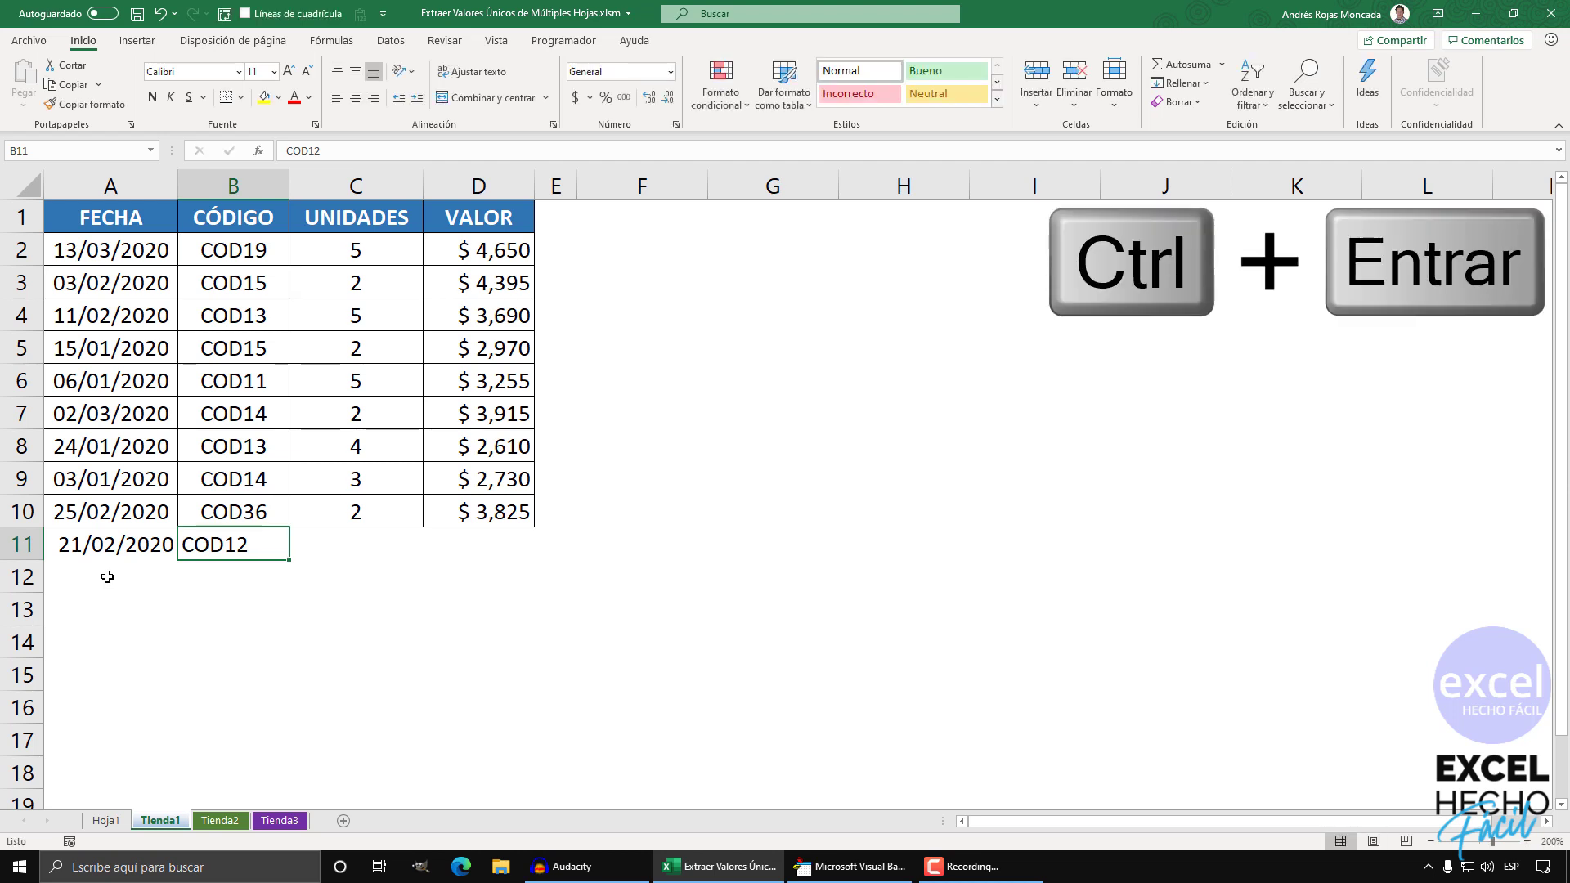
key(Right)
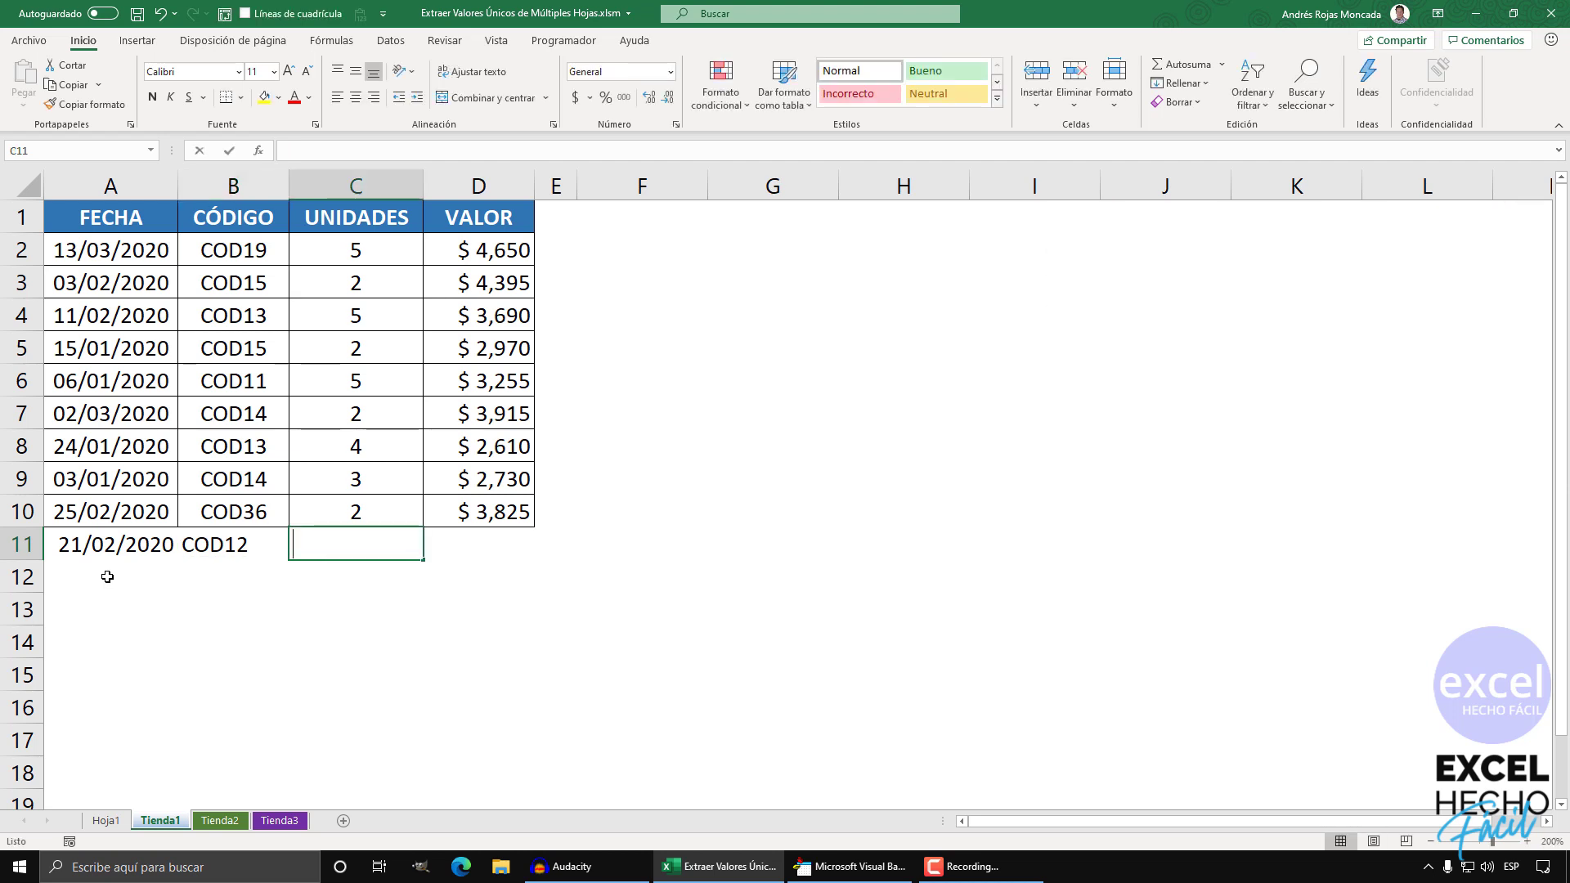
text(5)
key(Right)
text(2,500)
key(Return)
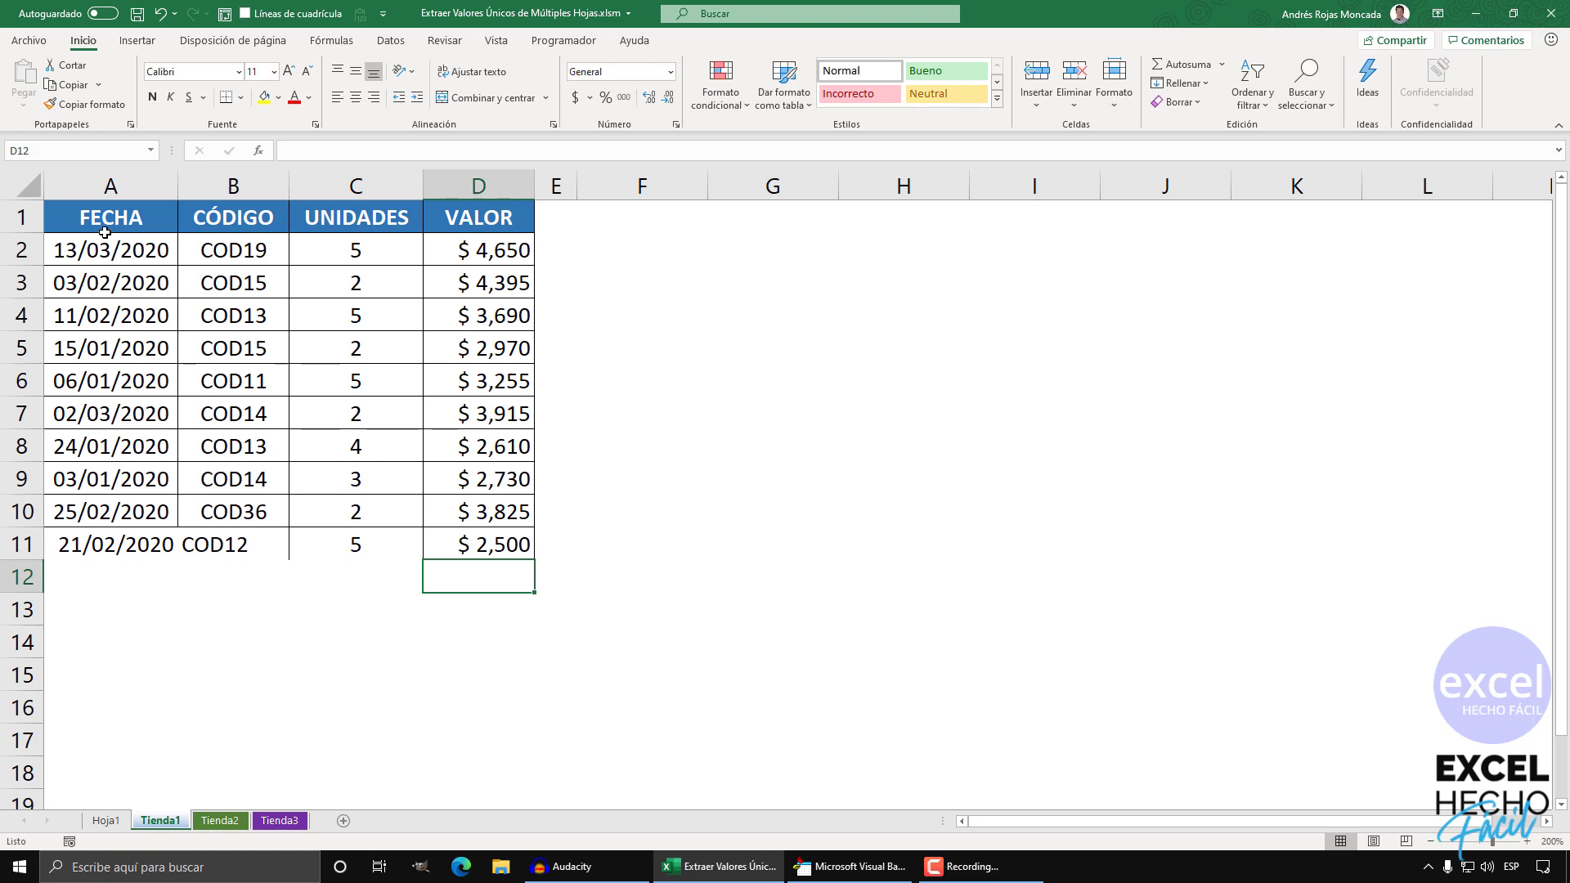
Apply All Borders to A1:D11 and check Hoja1's unique code list.
mouse_move(105, 230)
mouse_down()
mouse_move(457, 499)
mouse_move(457, 550)
mouse_up()
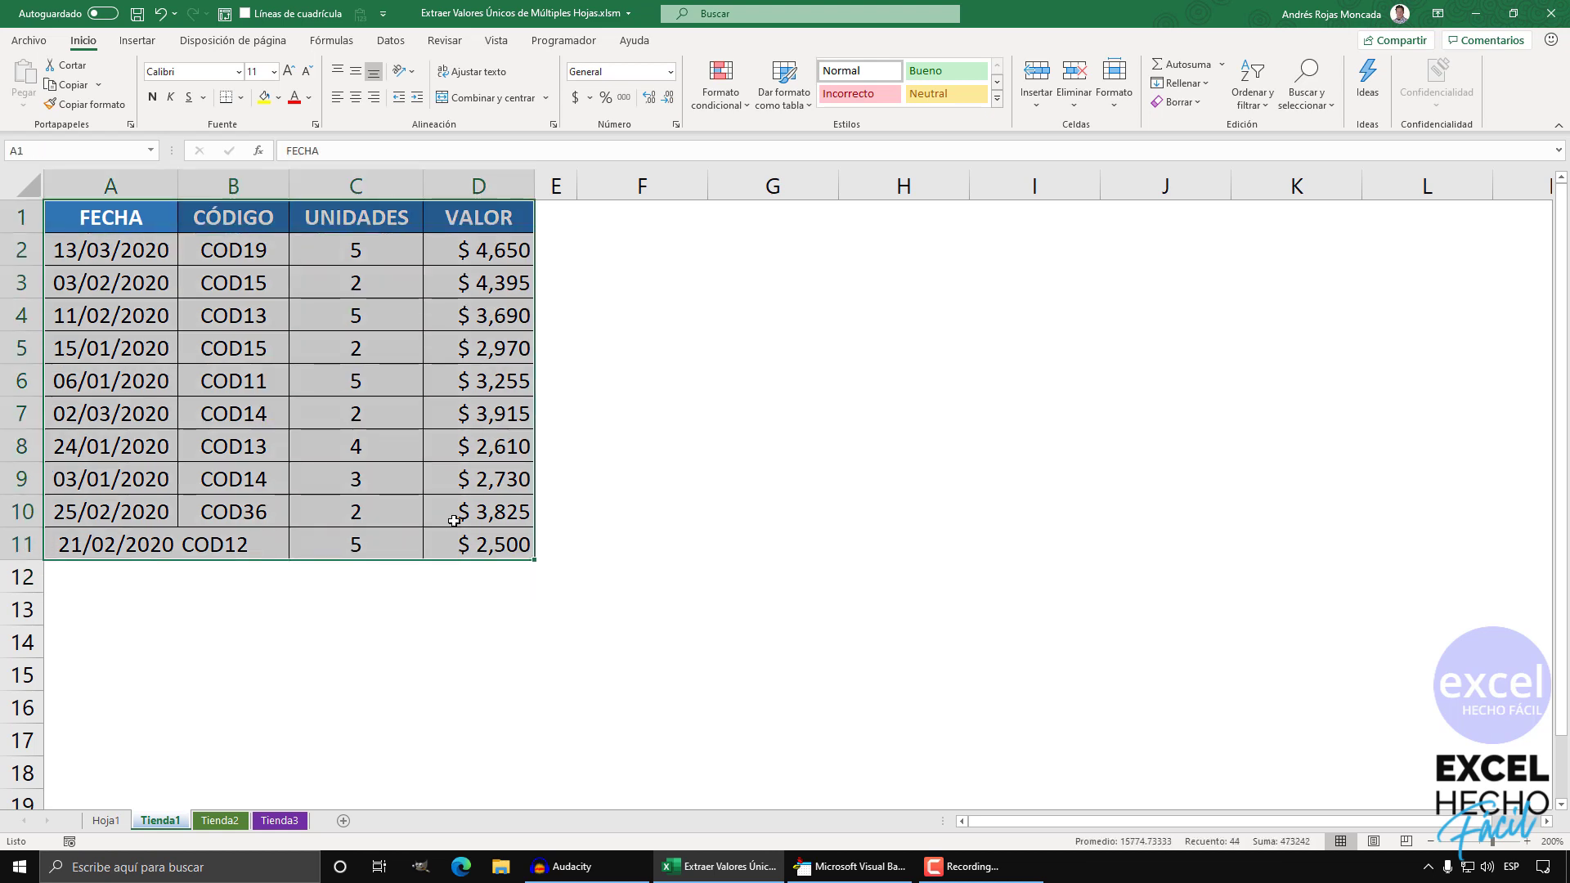
click(241, 97)
click(278, 260)
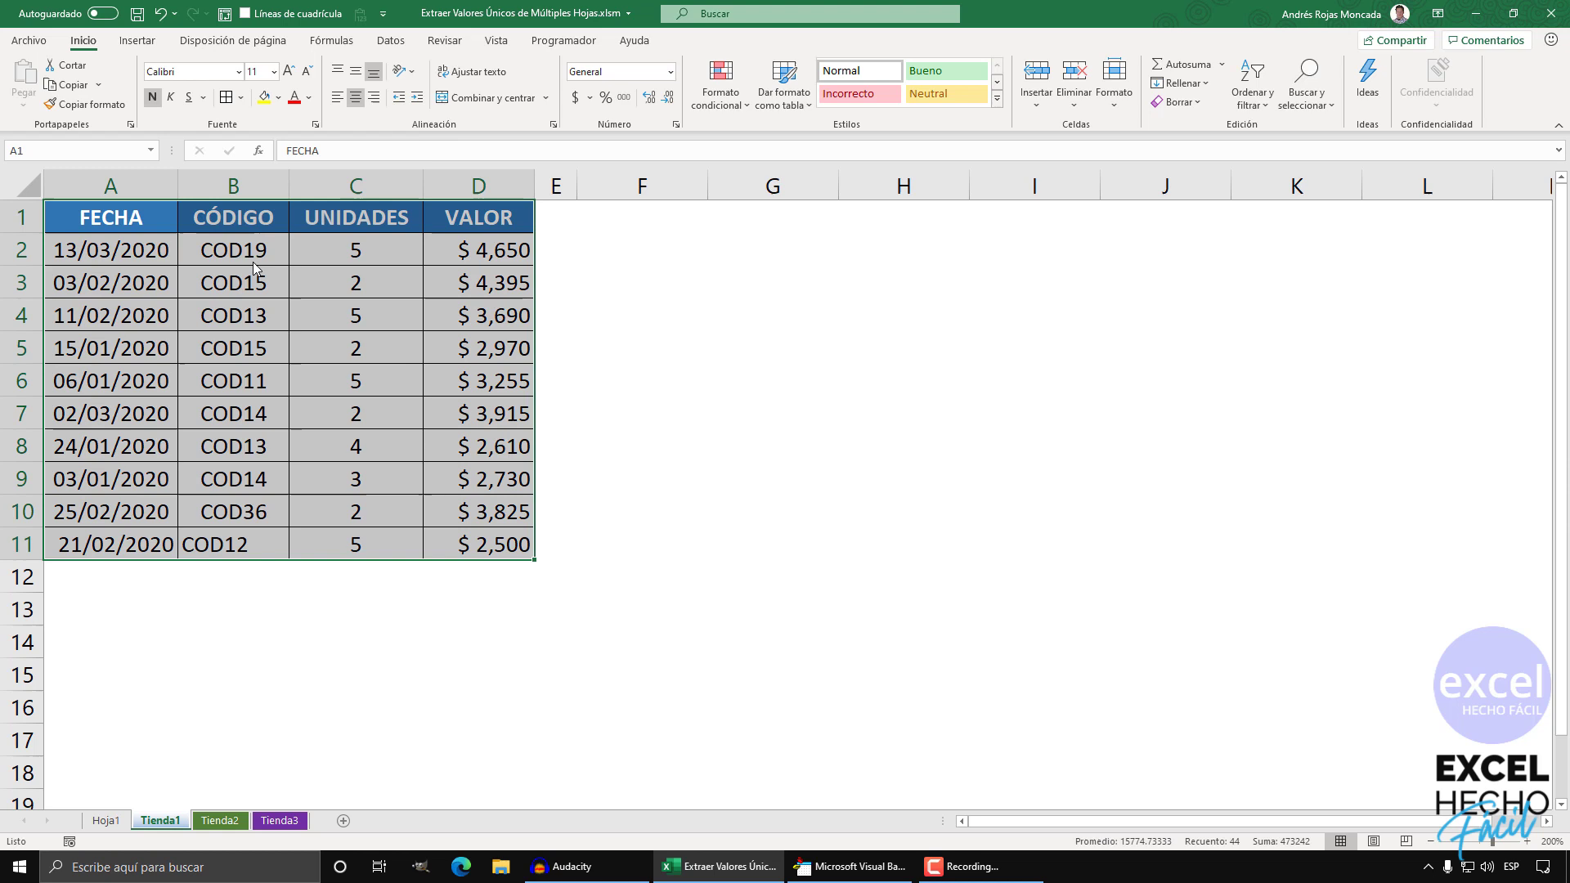
click(94, 604)
click(105, 820)
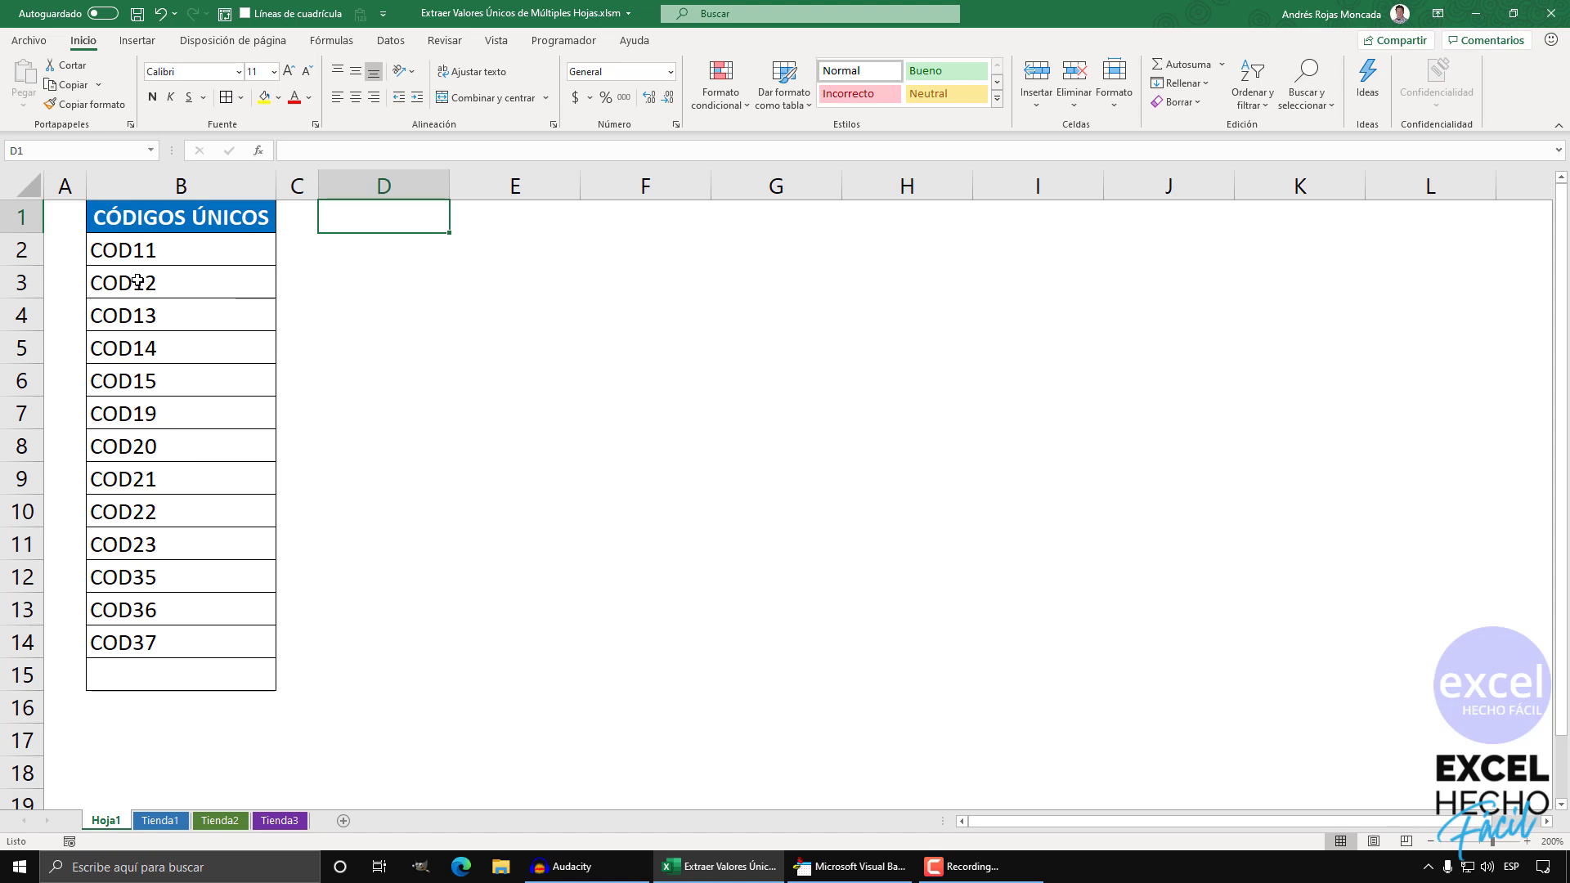
click(160, 820)
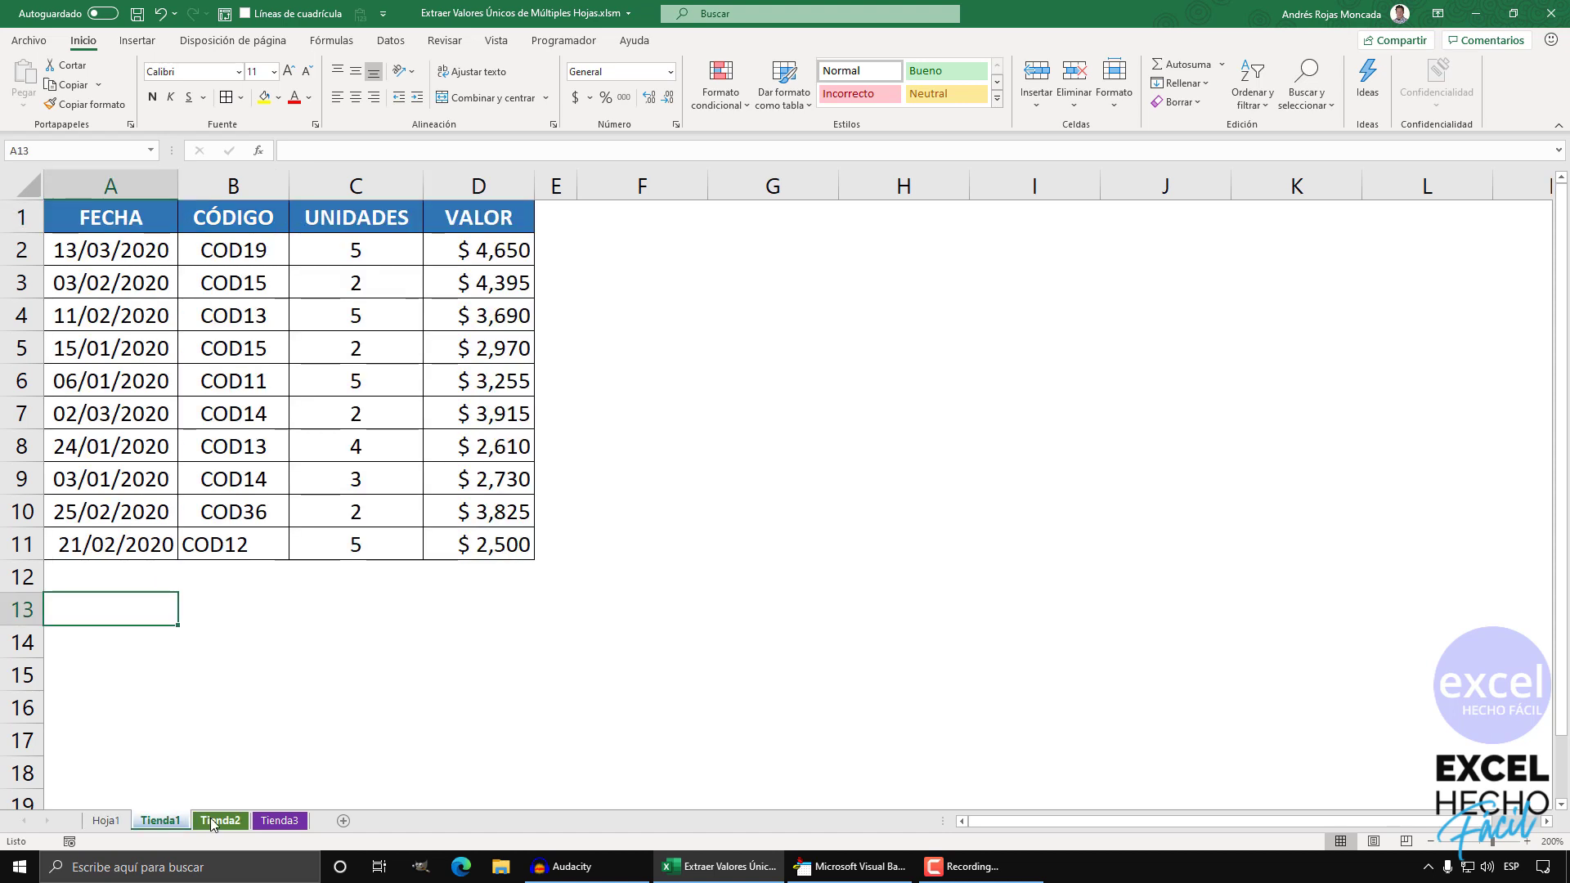
Go to Tienda2 and select cell A16 below its table, glancing at Hoja1's codes.
click(211, 820)
click(93, 707)
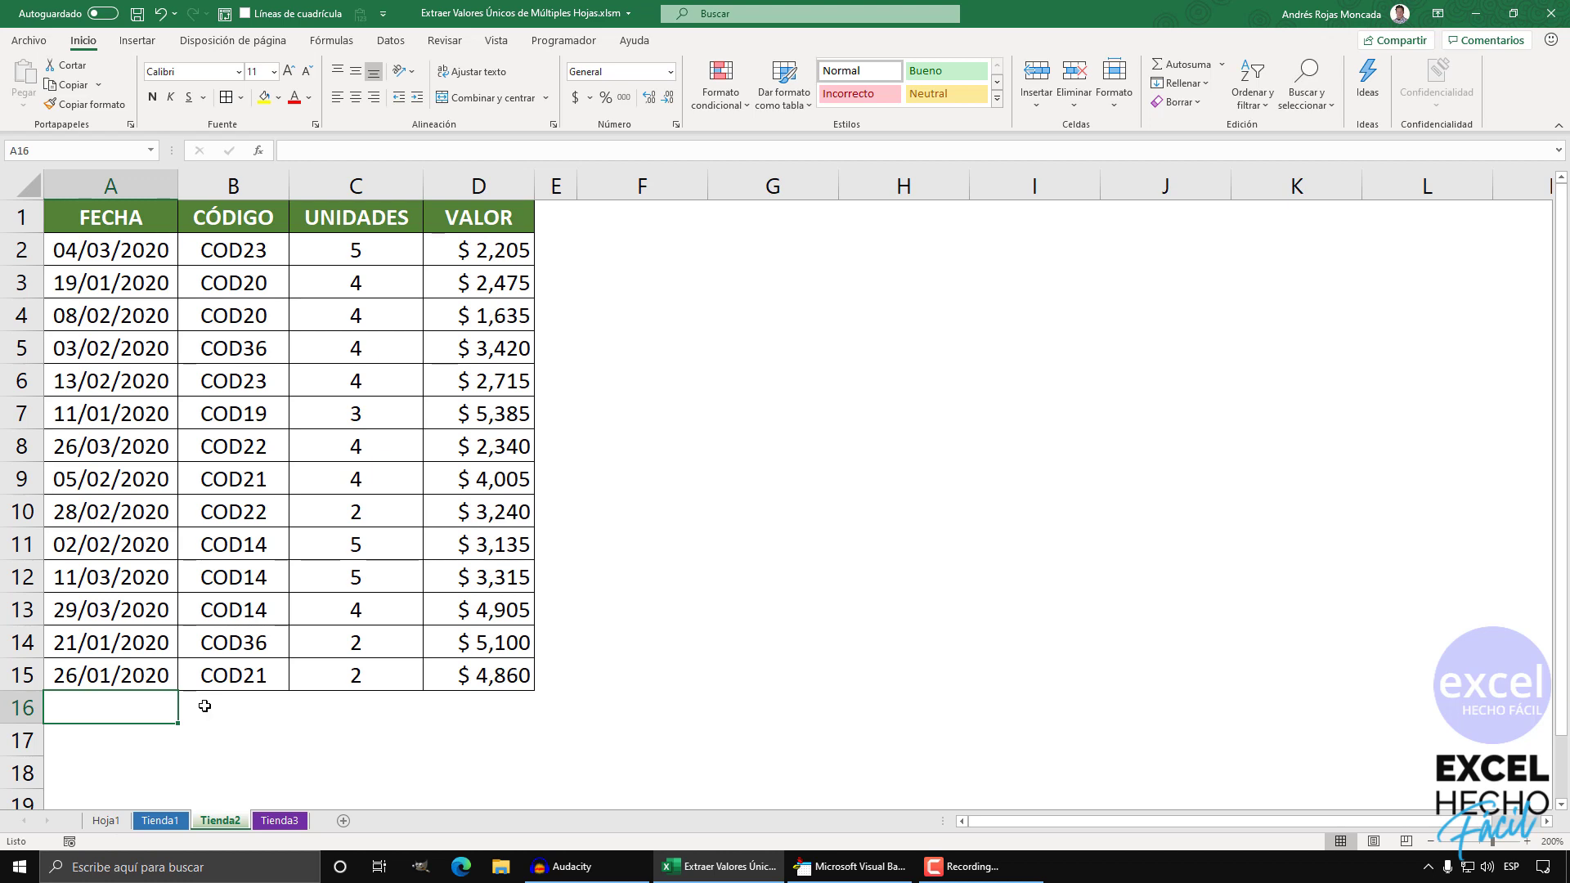
click(113, 822)
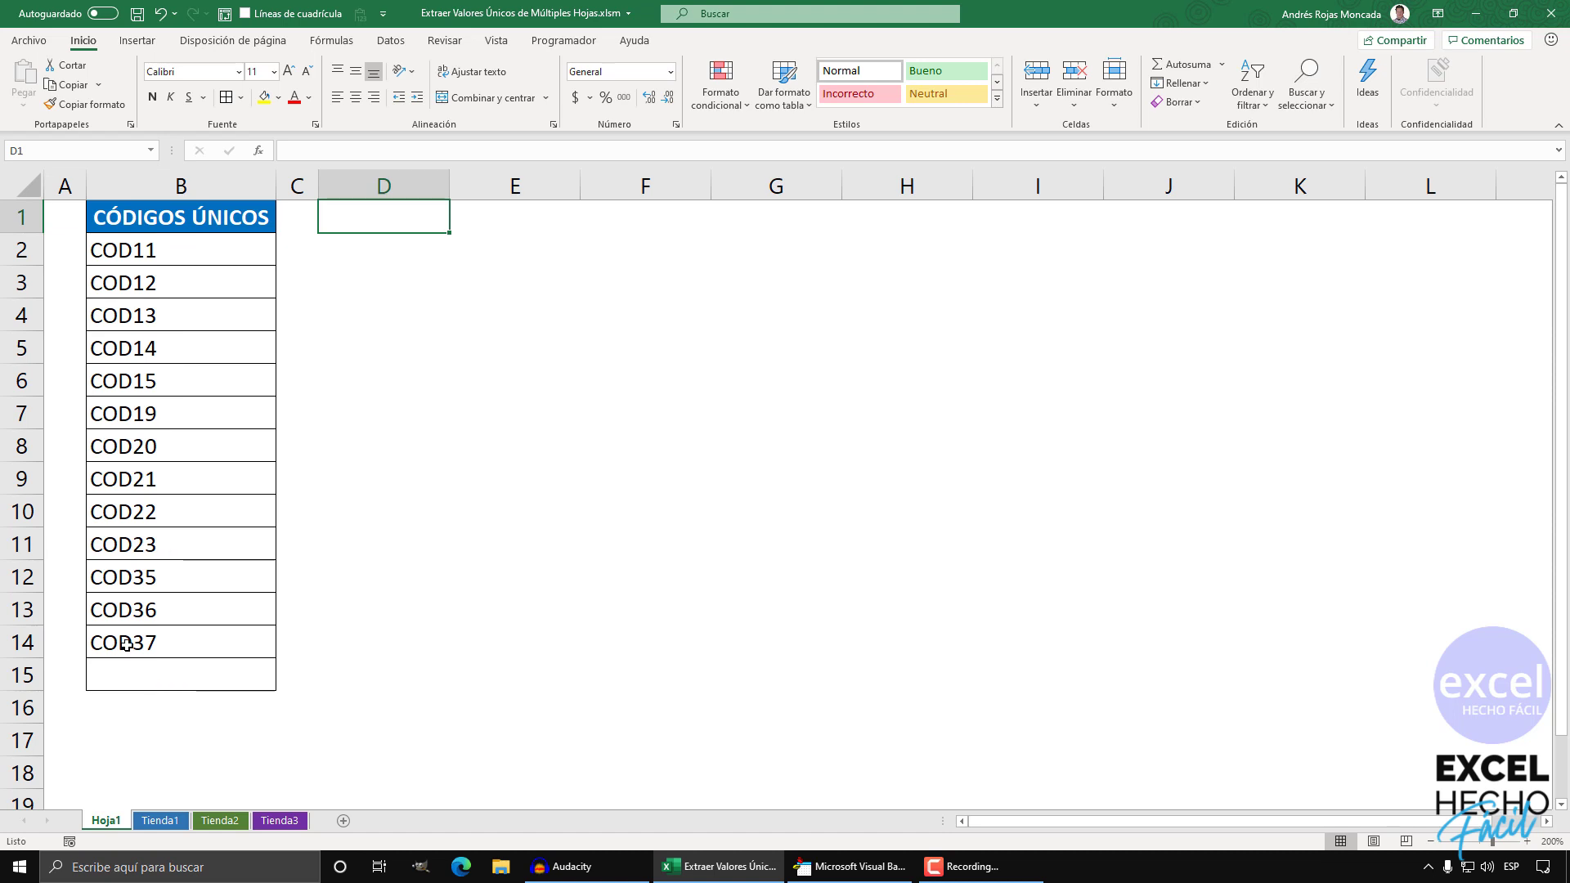
click(219, 821)
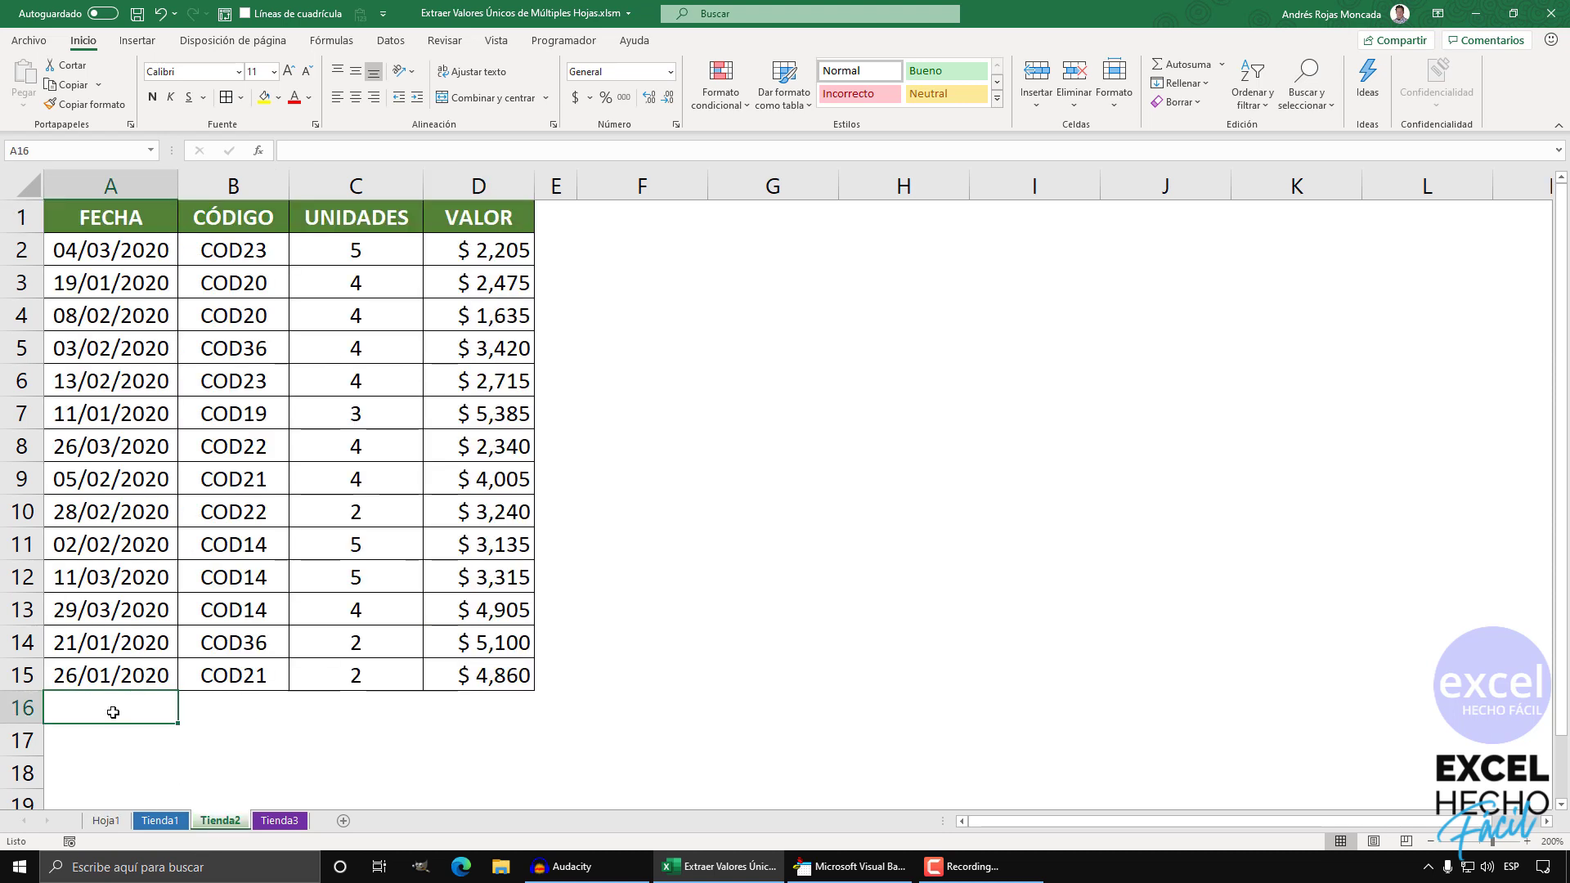
Enter 21/02/2020, COD12, 5 units and 3,600 in Tienda2 row 16.
text(21)
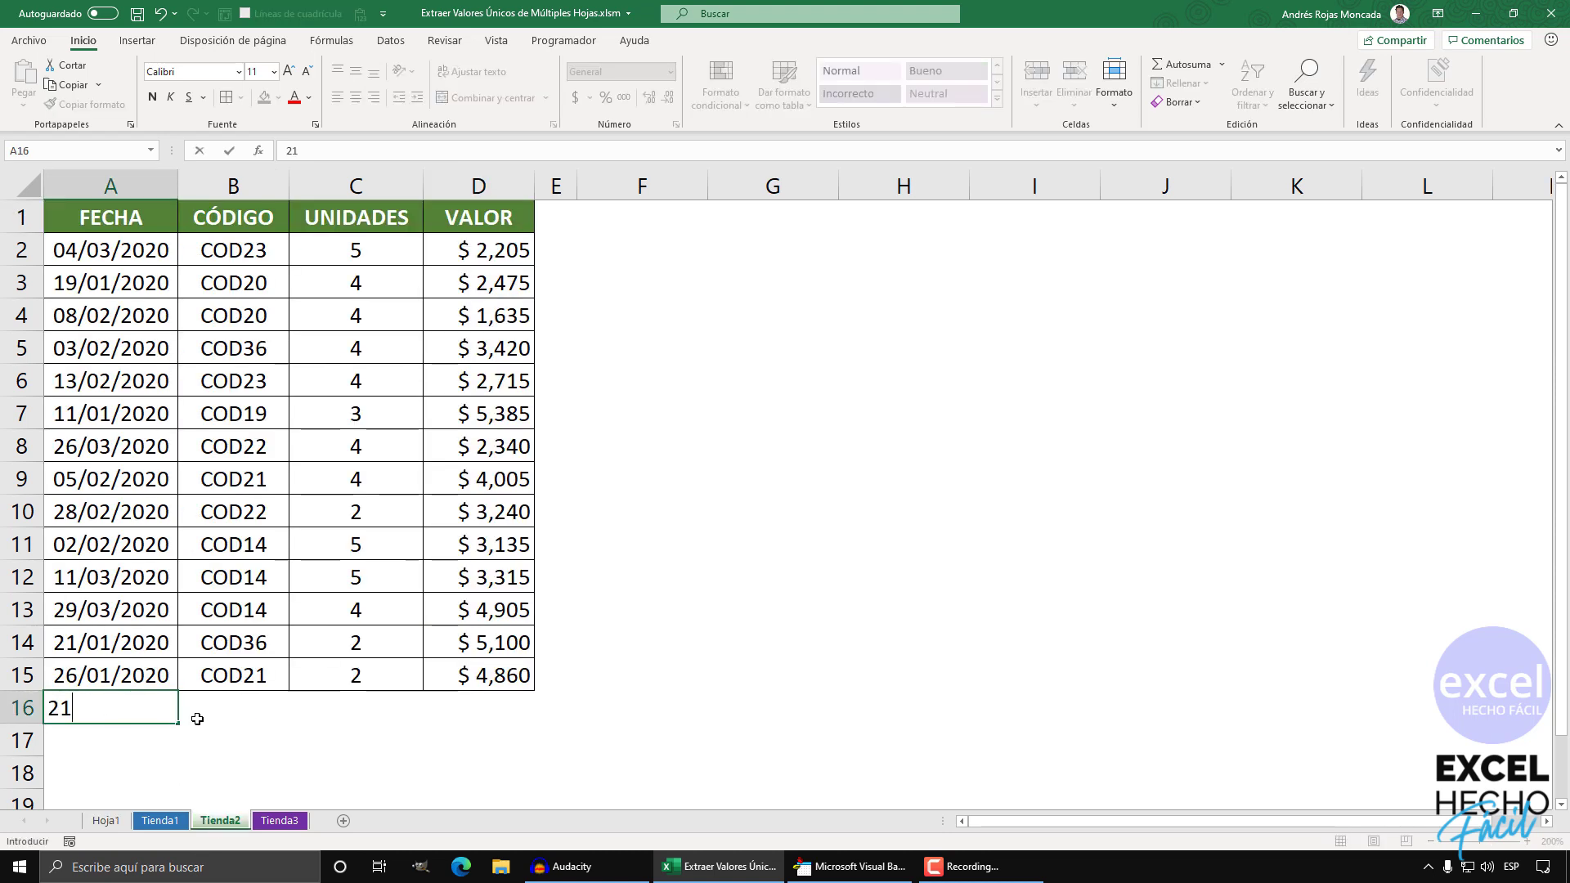
text(/02/2020)
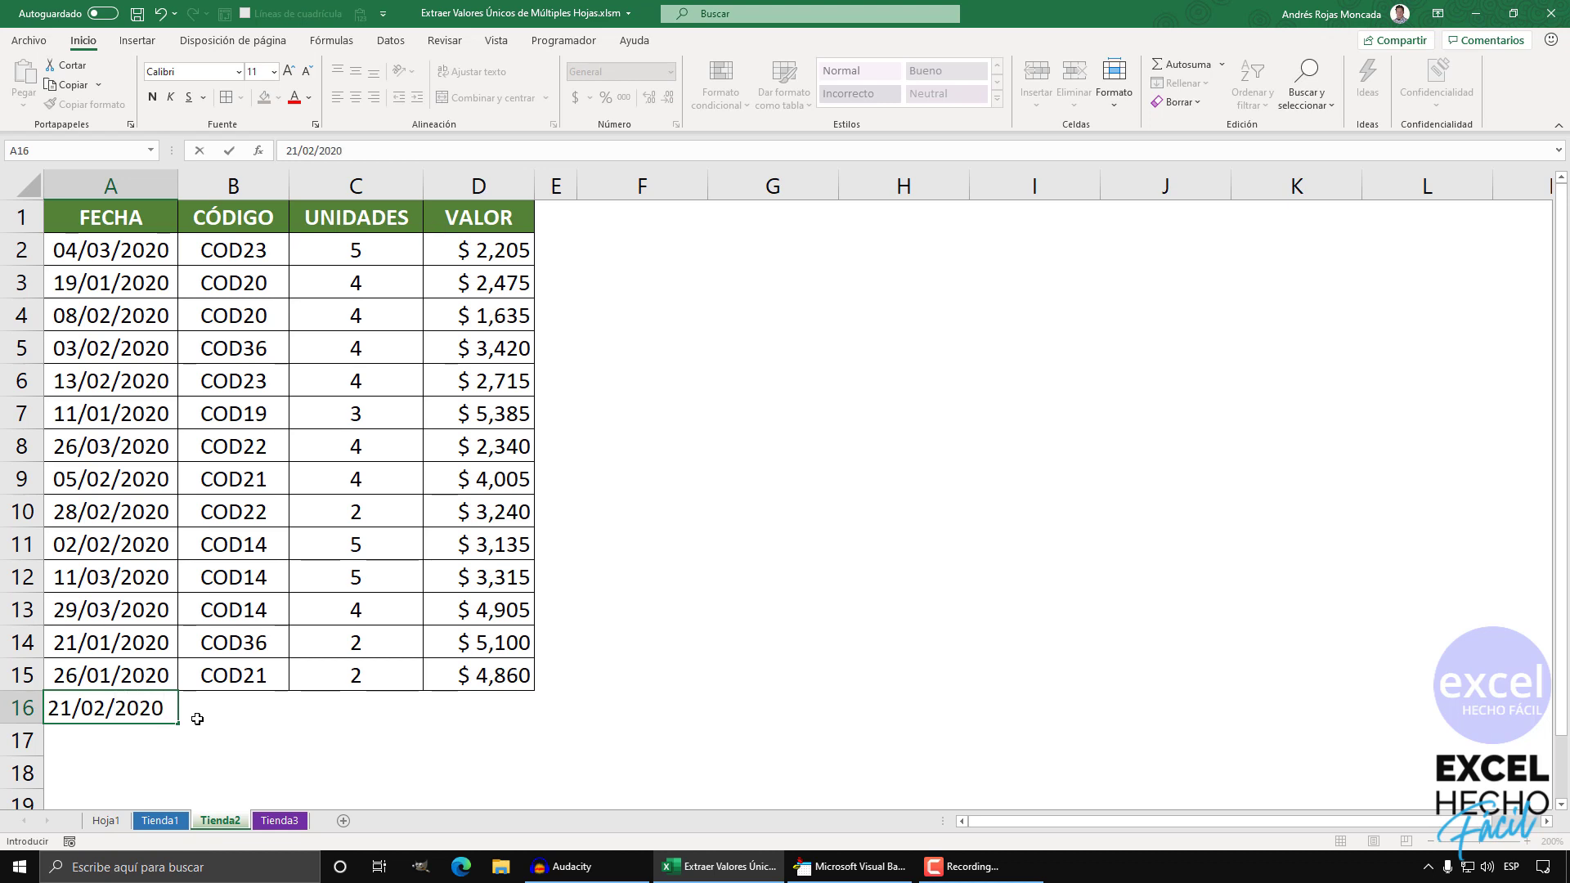
key(ctrl+Return)
click(197, 719)
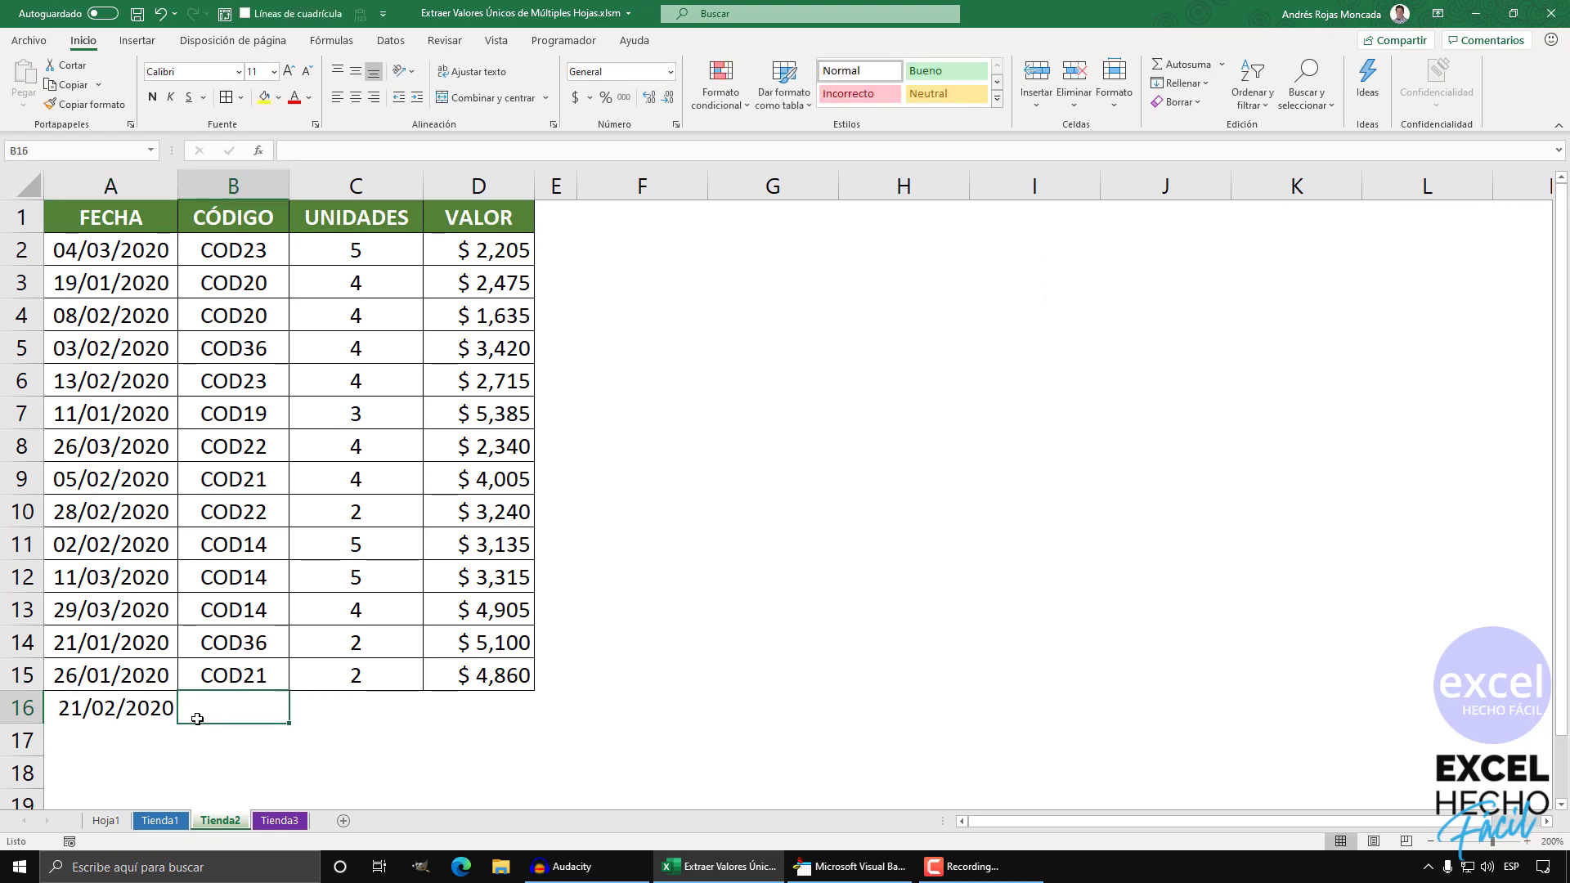
text(COD12)
key(ctrl+Return)
key(Up)
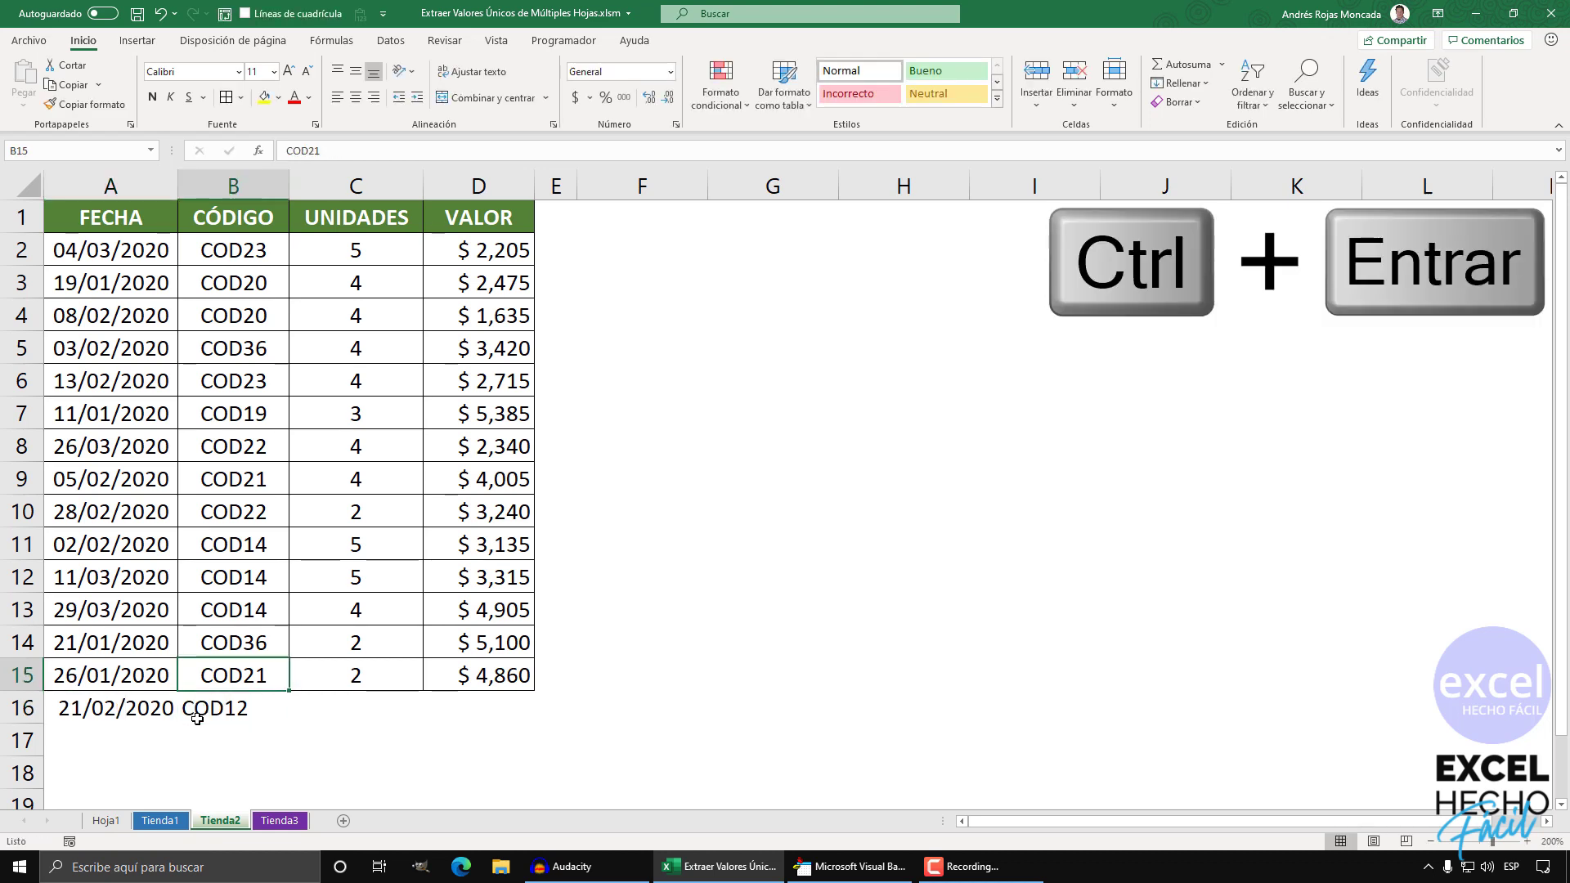
key(Down)
key(Right)
text(5)
key(Return)
key(Up)
key(Right)
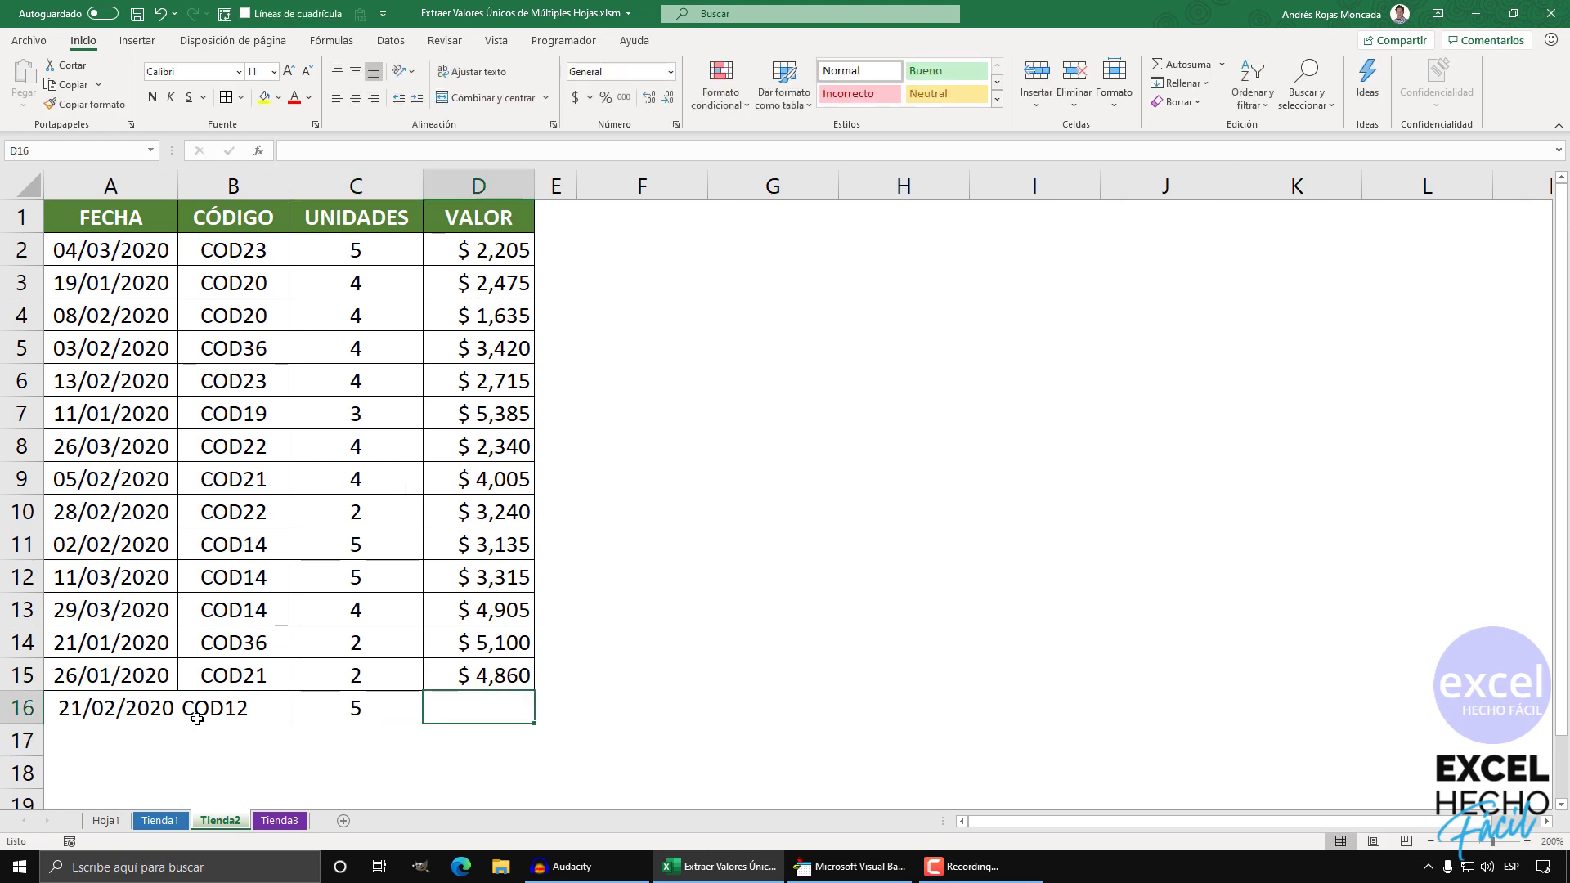
text(3,600)
key(Return)
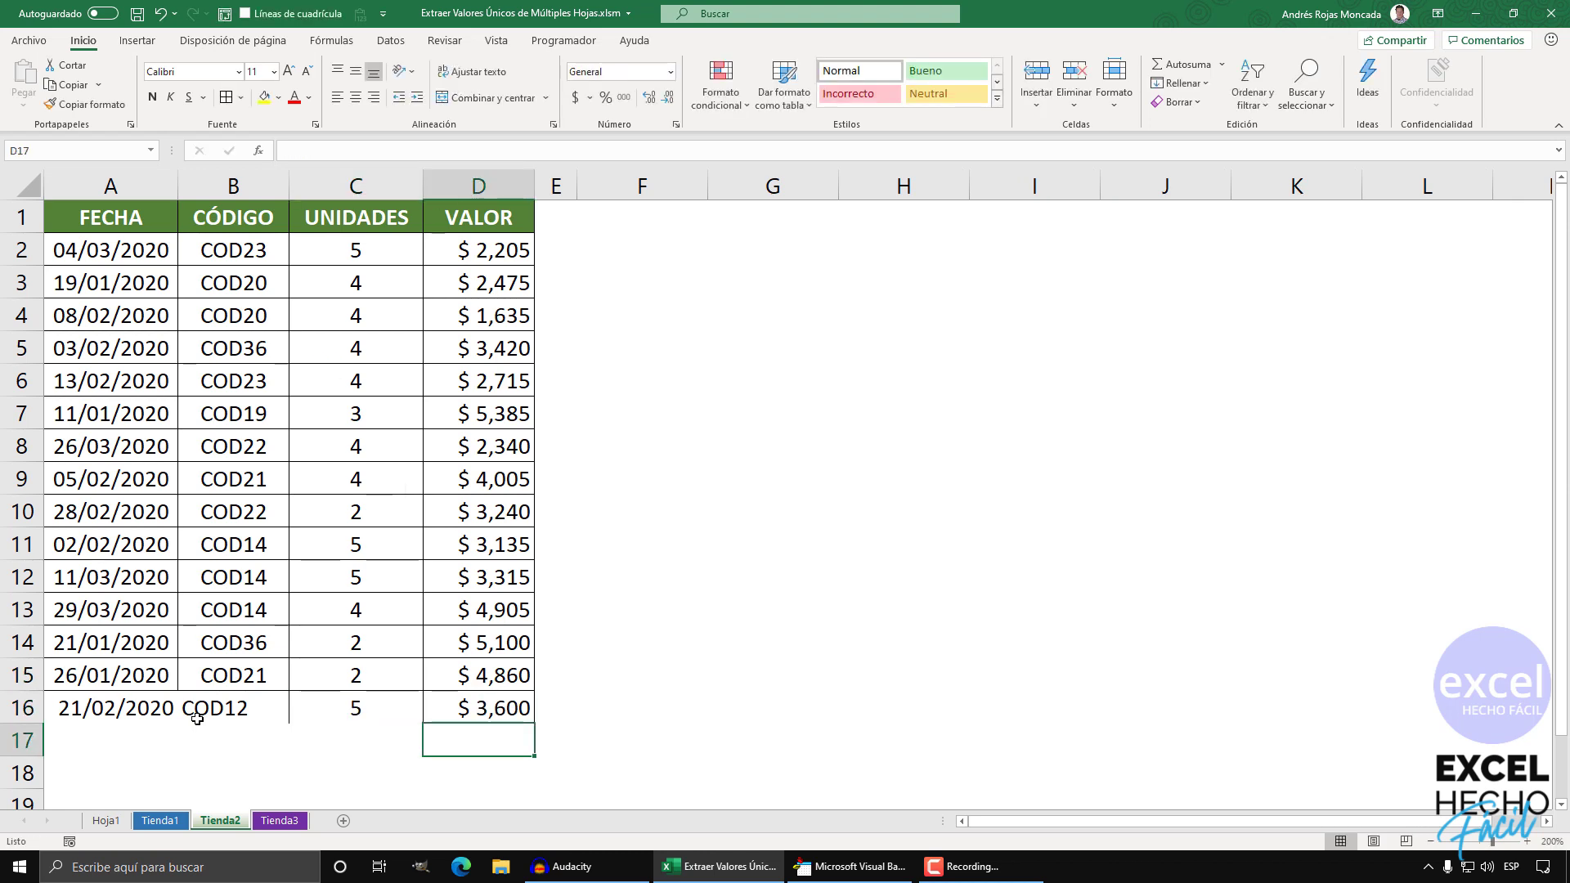
Apply All Borders to Tienda2's A13:D16.
drag(164, 610, 438, 708)
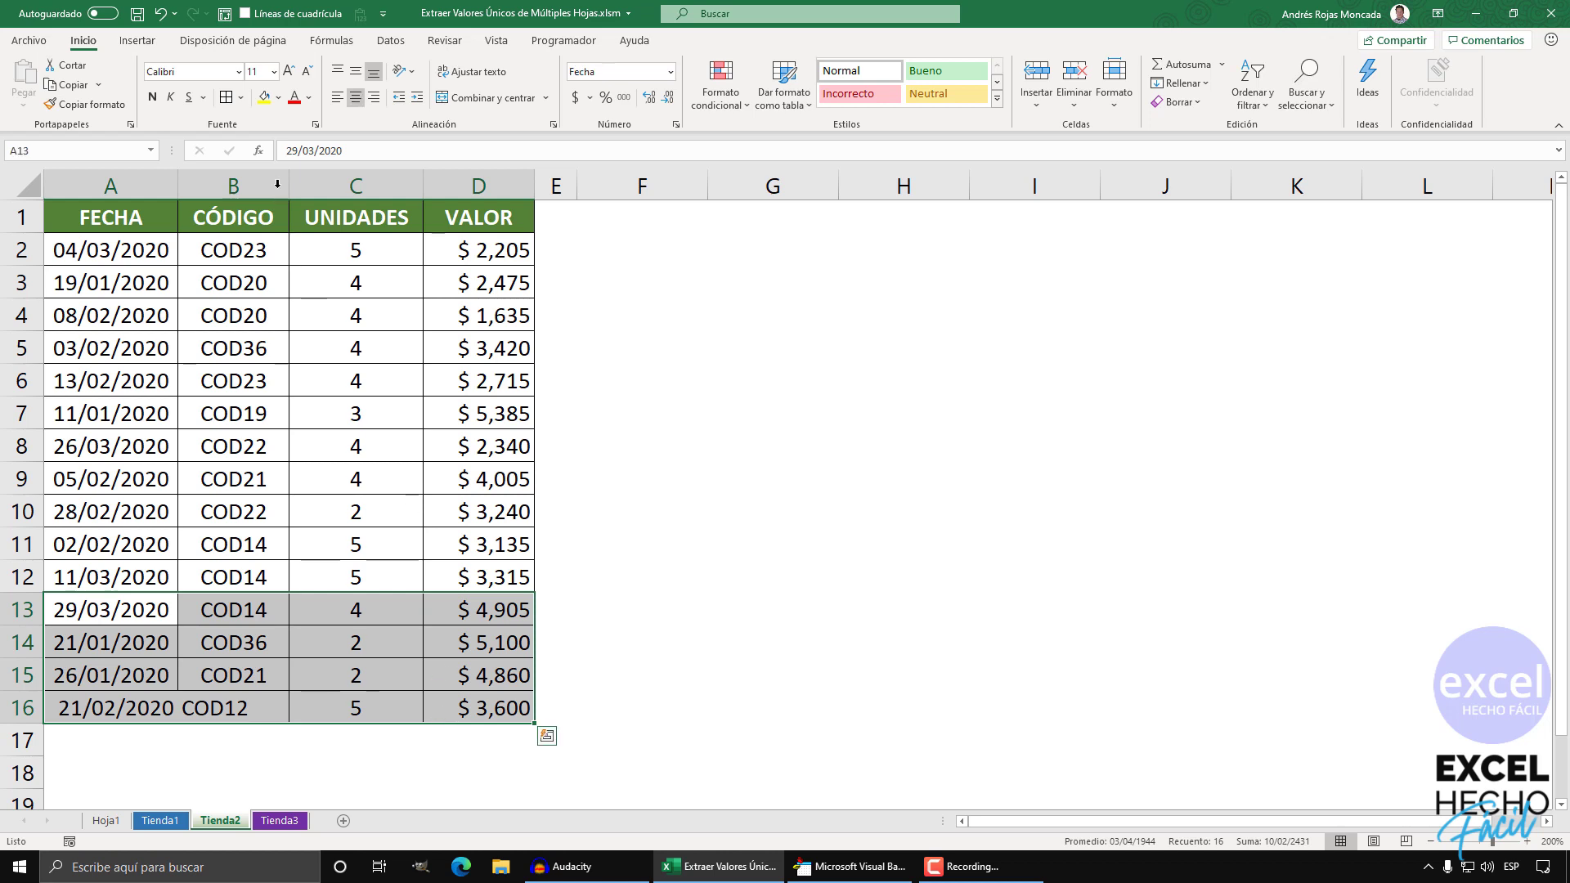
click(225, 98)
click(596, 223)
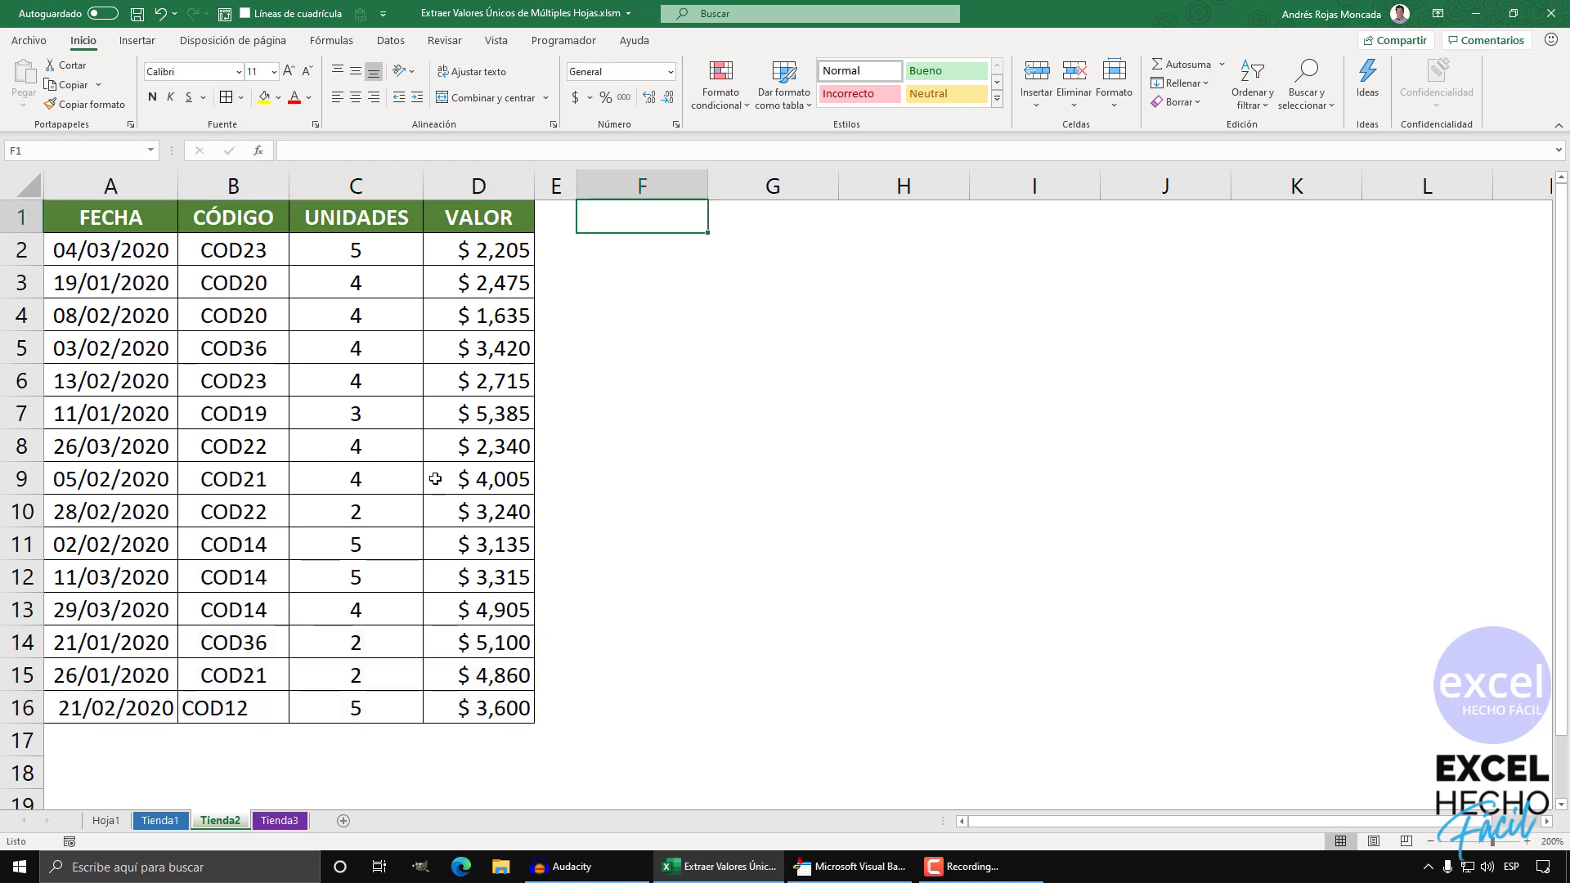
click(105, 759)
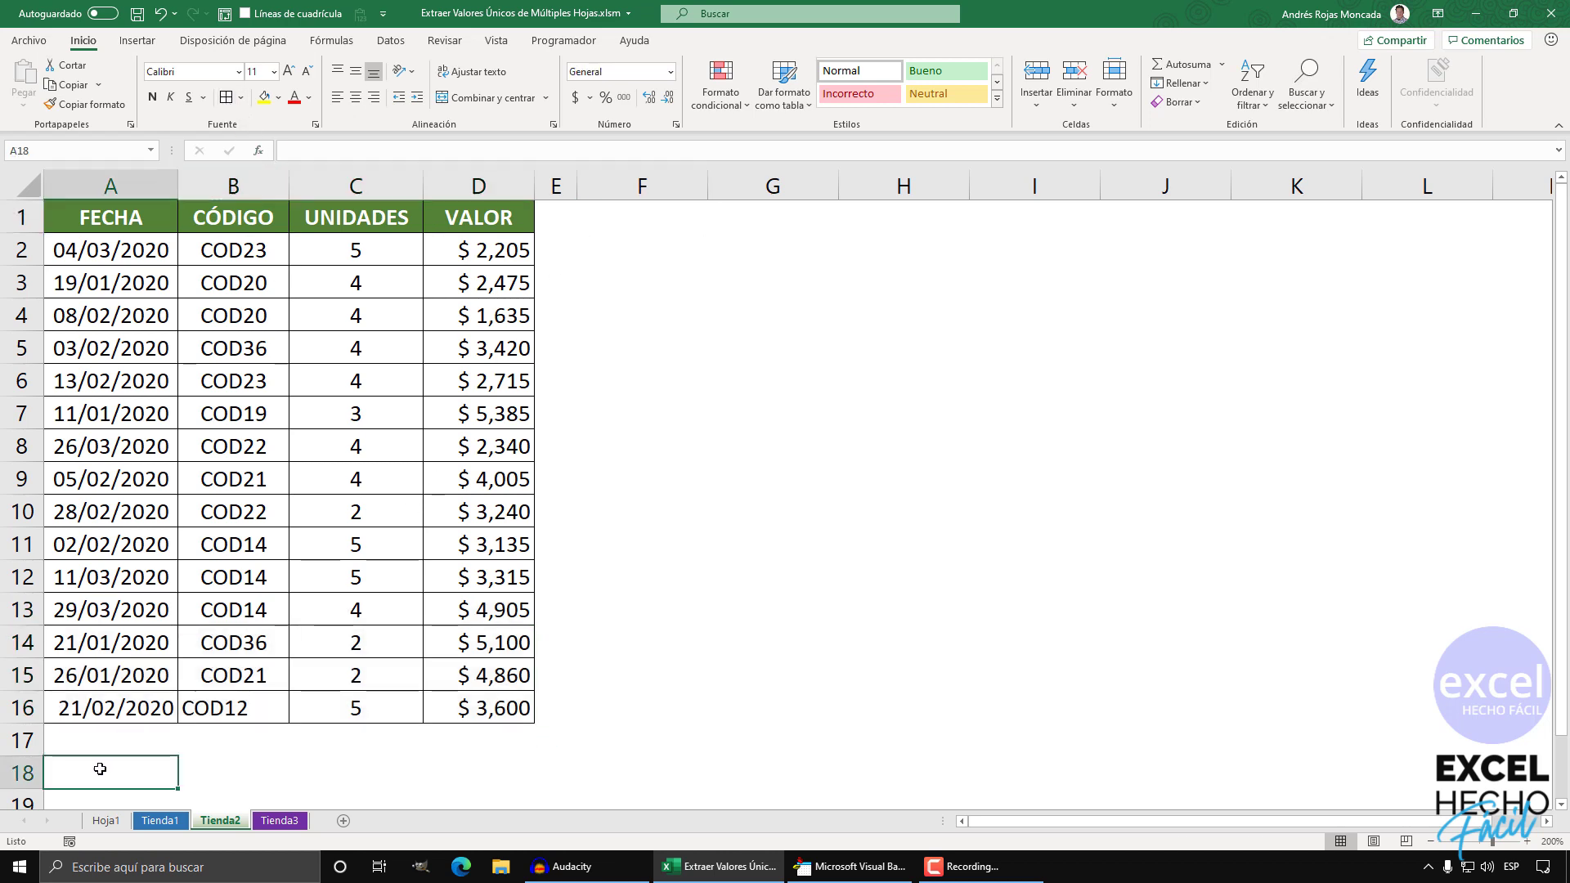
Review the Tienda1, Tienda2 and Tienda3 sheets, ending on Hoja1's CÓDIGOS ÚNICOS list.
click(119, 821)
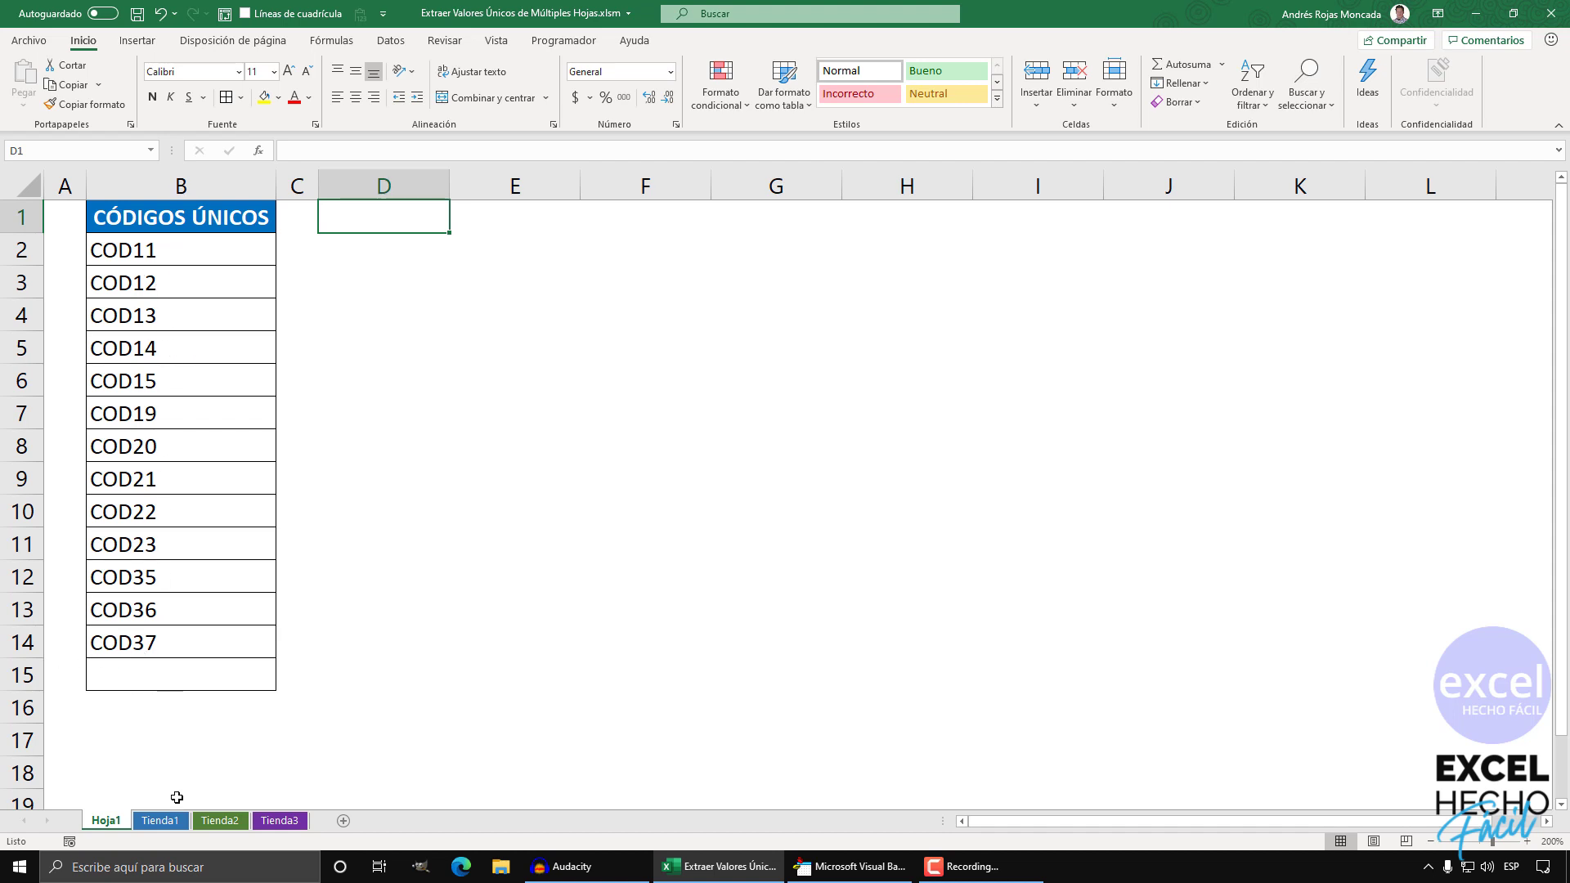
click(170, 822)
click(219, 821)
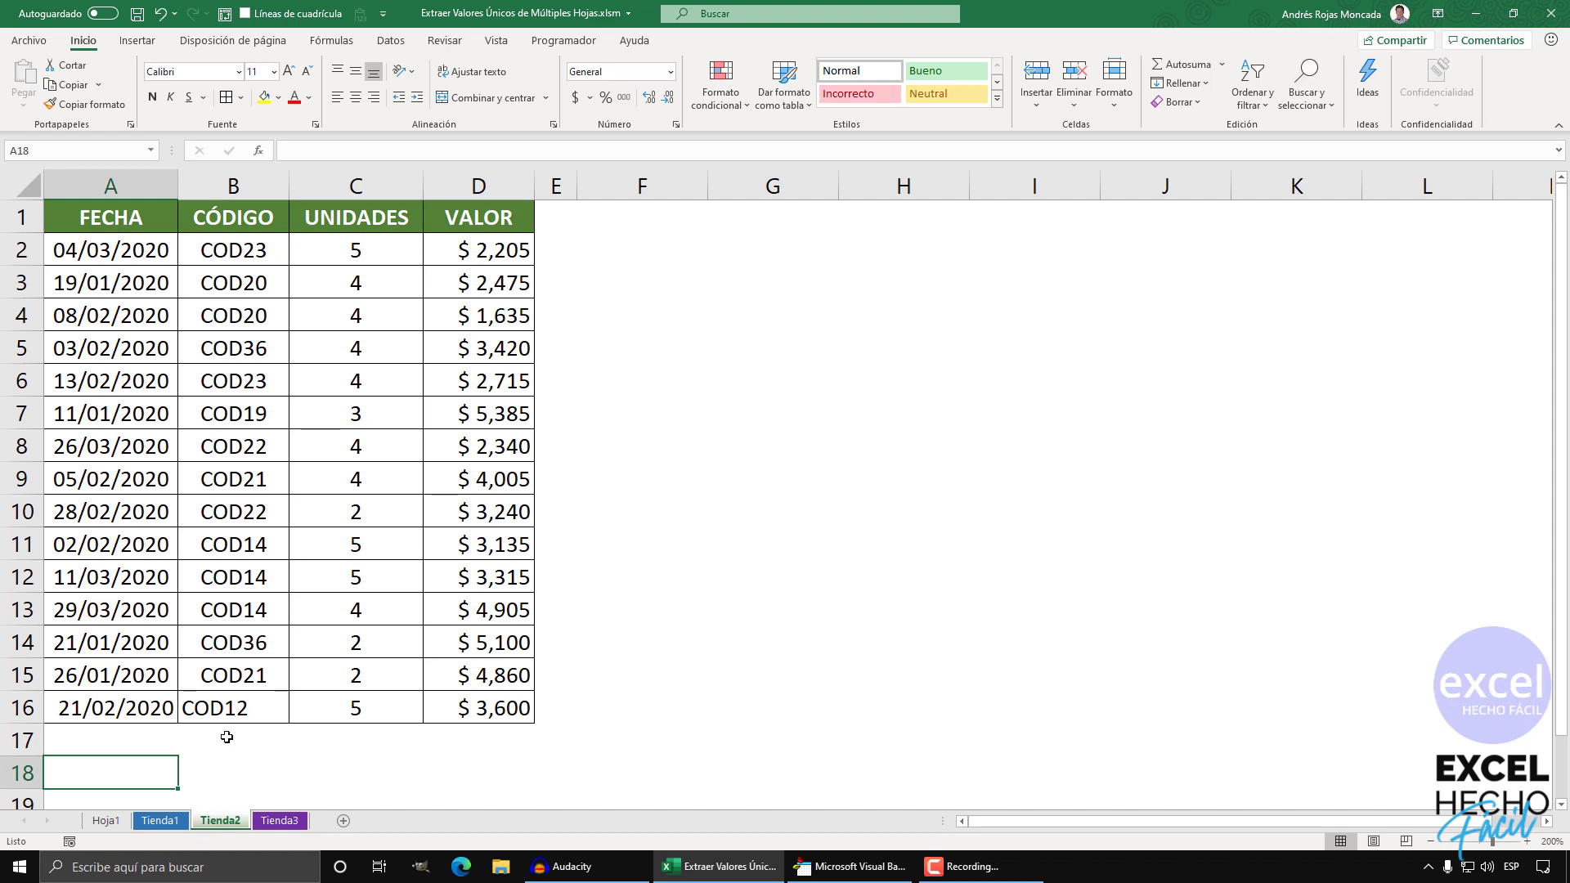
click(106, 821)
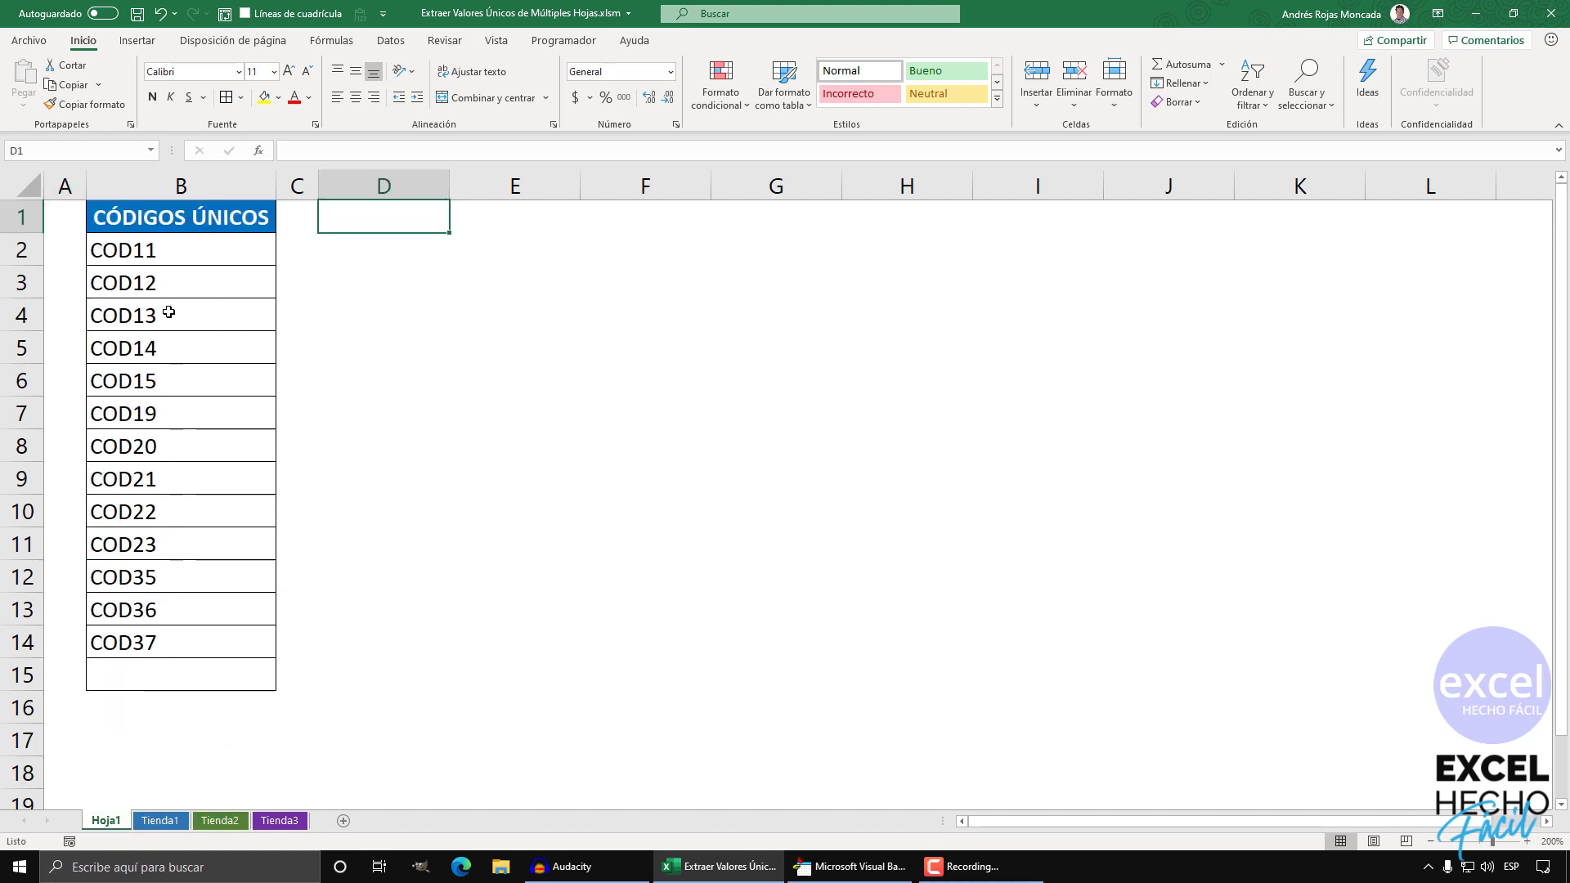
click(279, 821)
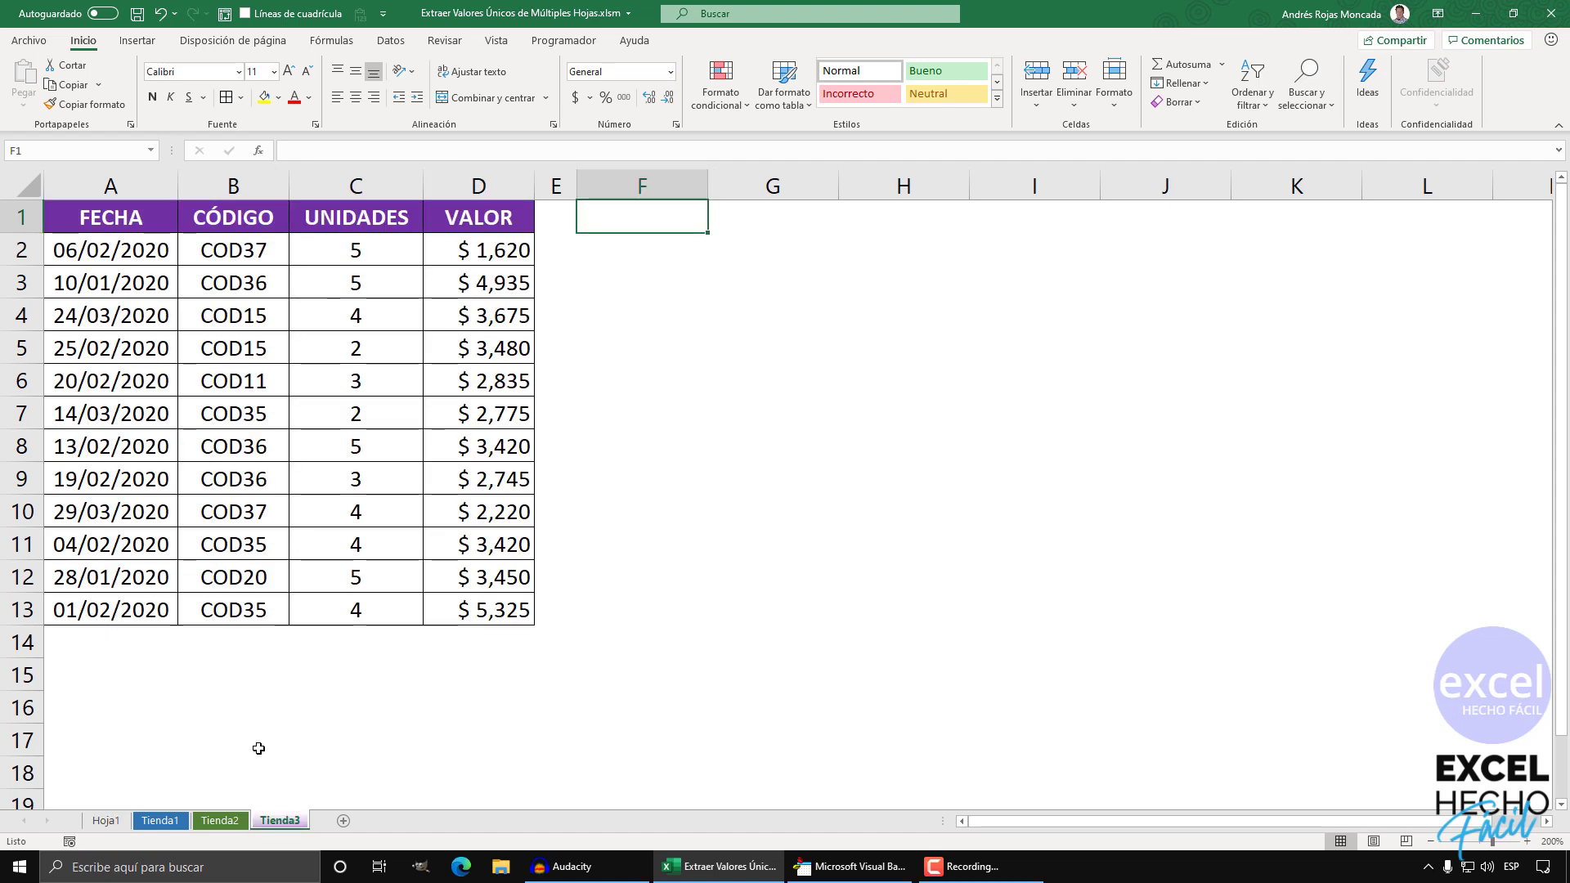
click(219, 821)
click(168, 823)
click(122, 822)
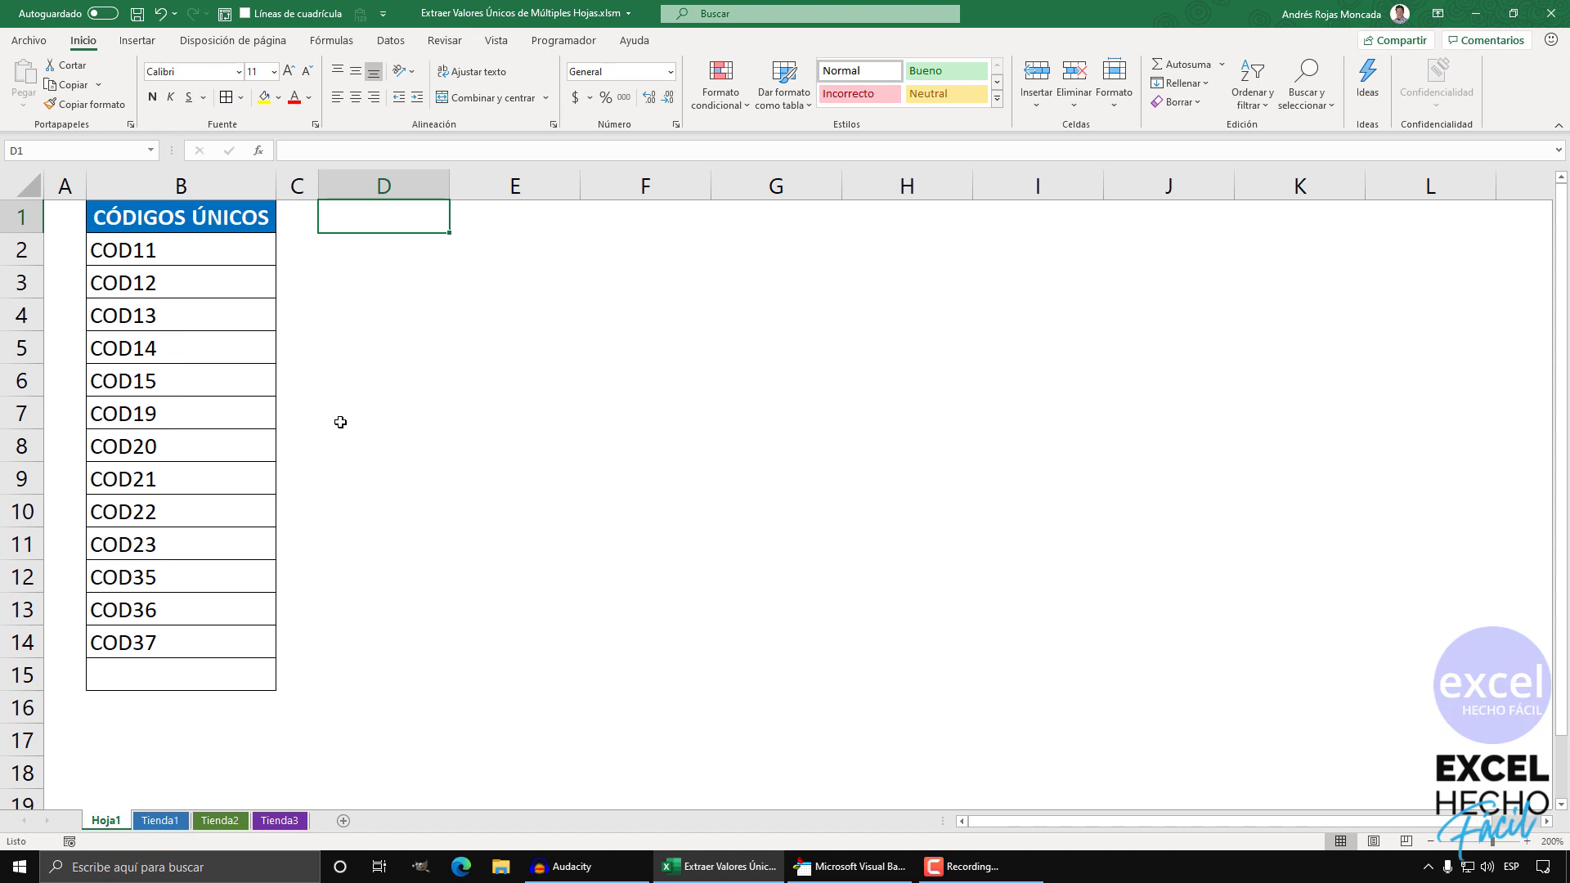
click(820, 868)
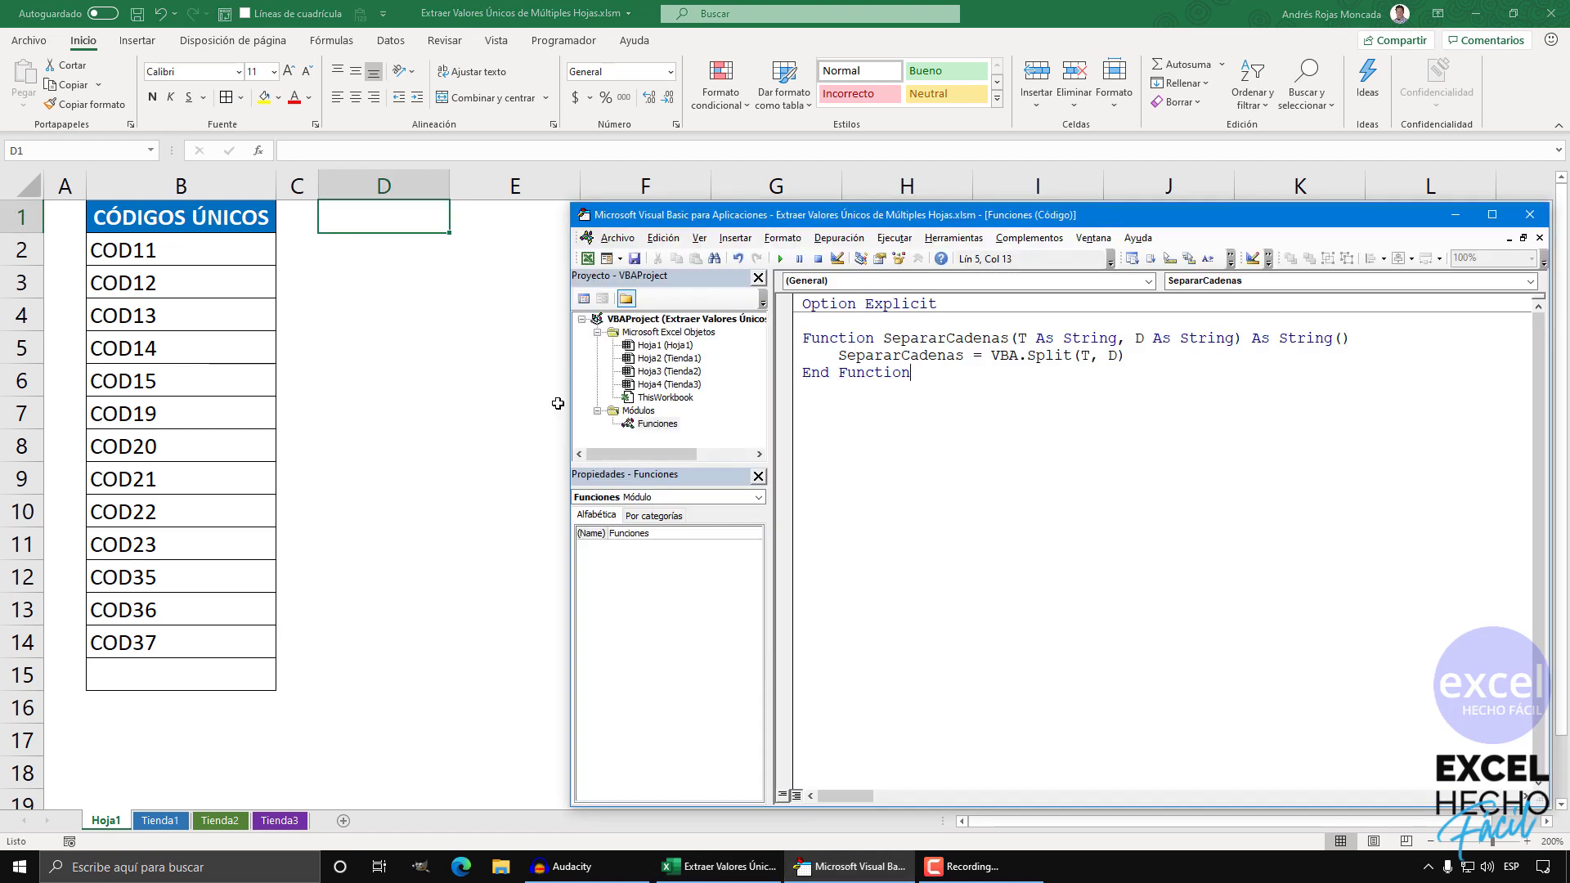